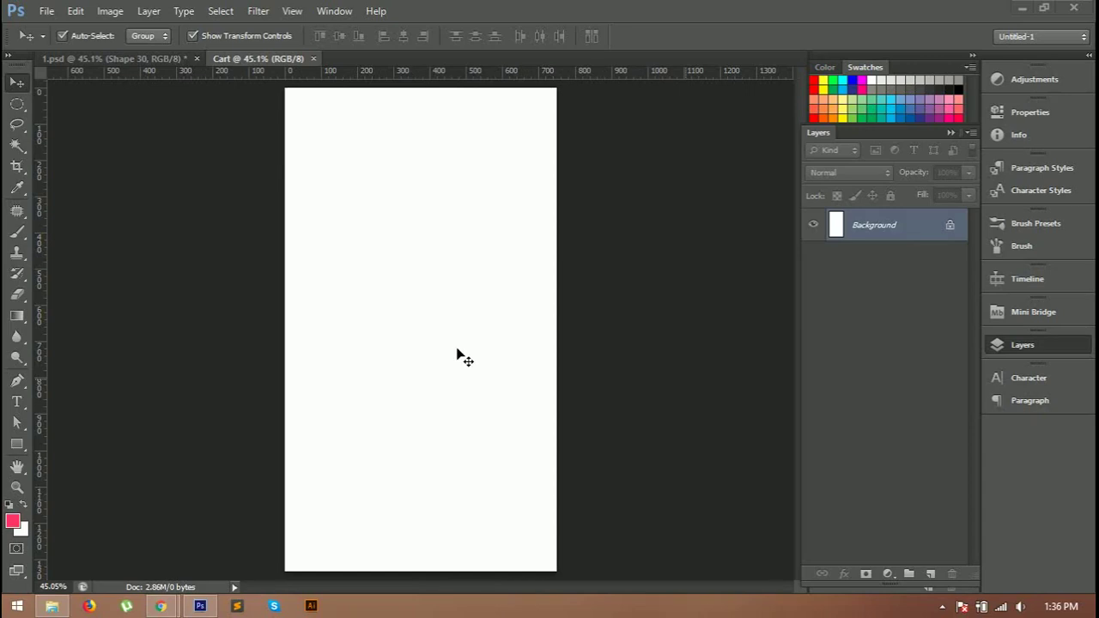
# - Draw a pink header rectangle across the top of the phone screen and start a text layer on it
pyautogui.click(74, 443)
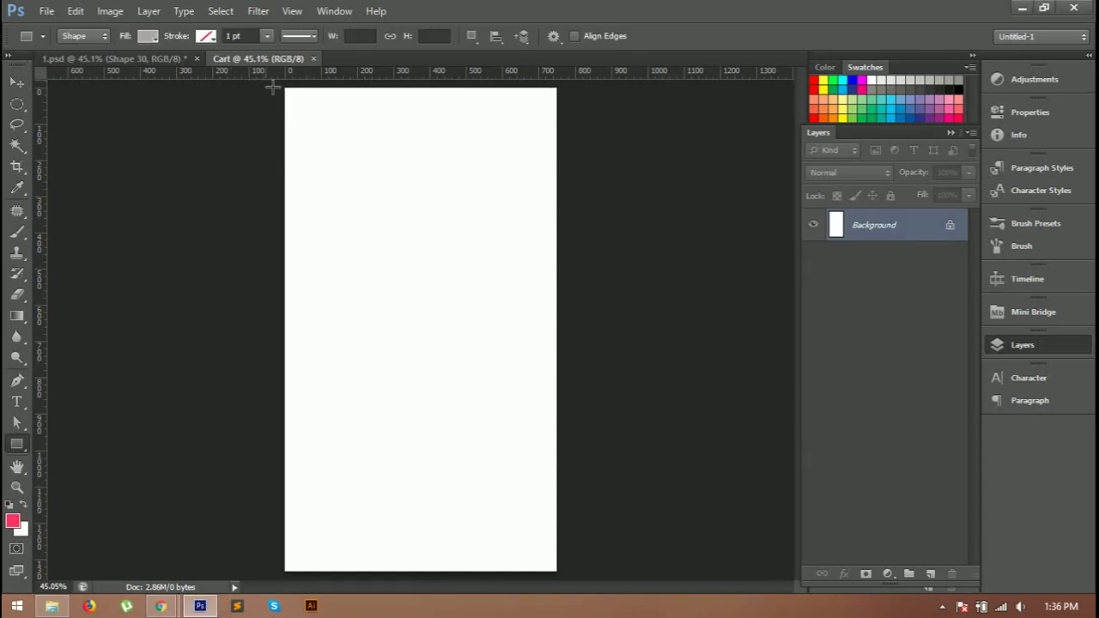
pyautogui.moveTo(270, 86); pyautogui.dragTo(581, 143)
pyautogui.press('v')
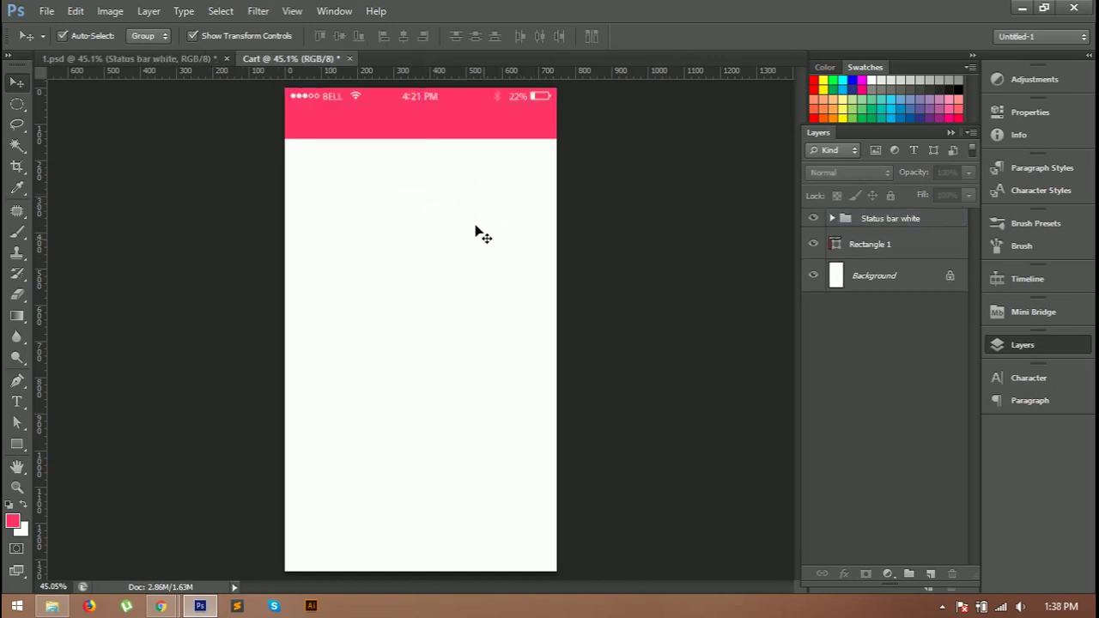
pyautogui.press('t')
pyautogui.click(404, 127)
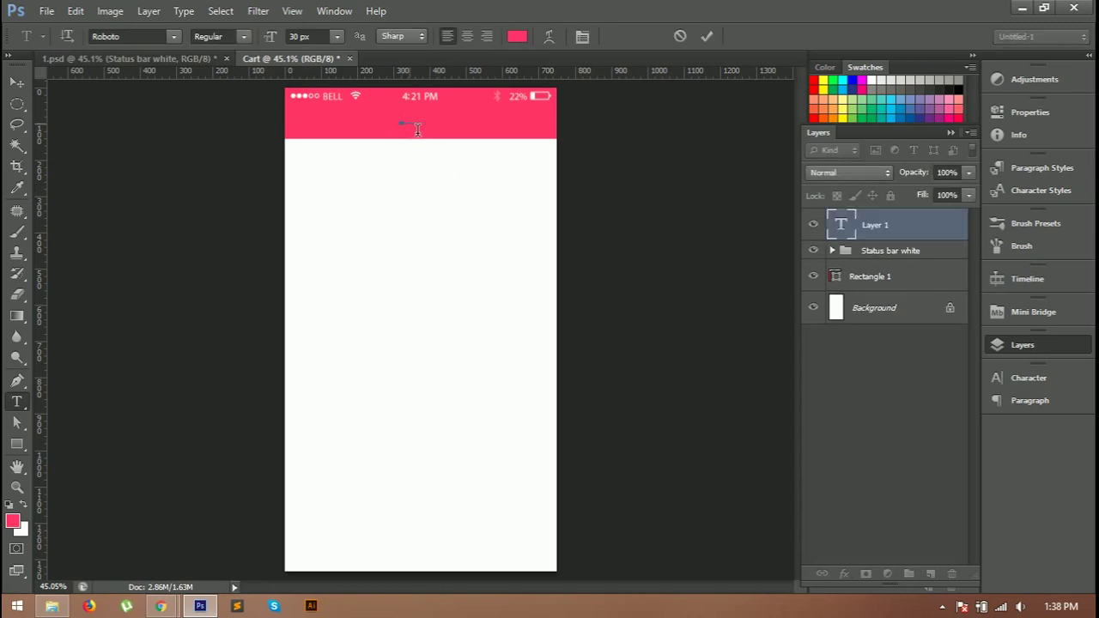
# - Make the Cart title text white and commit it
pyautogui.hotkey('ctrl', 'a')
pyautogui.click(517, 36)
pyautogui.moveTo(771, 327); pyautogui.dragTo(696, 212)
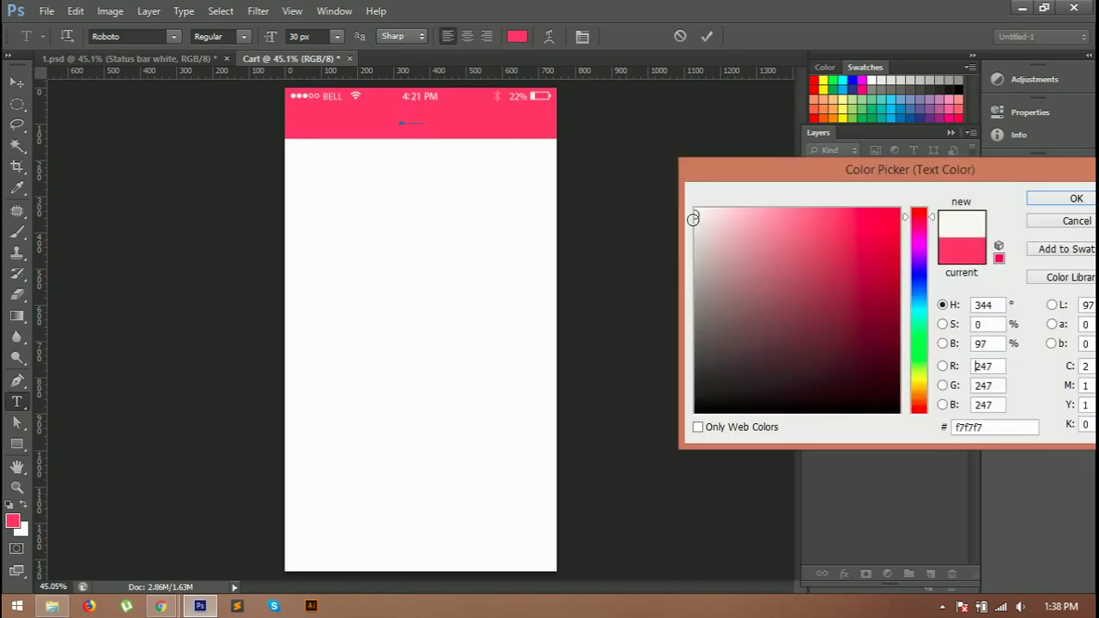
pyautogui.click(1041, 202)
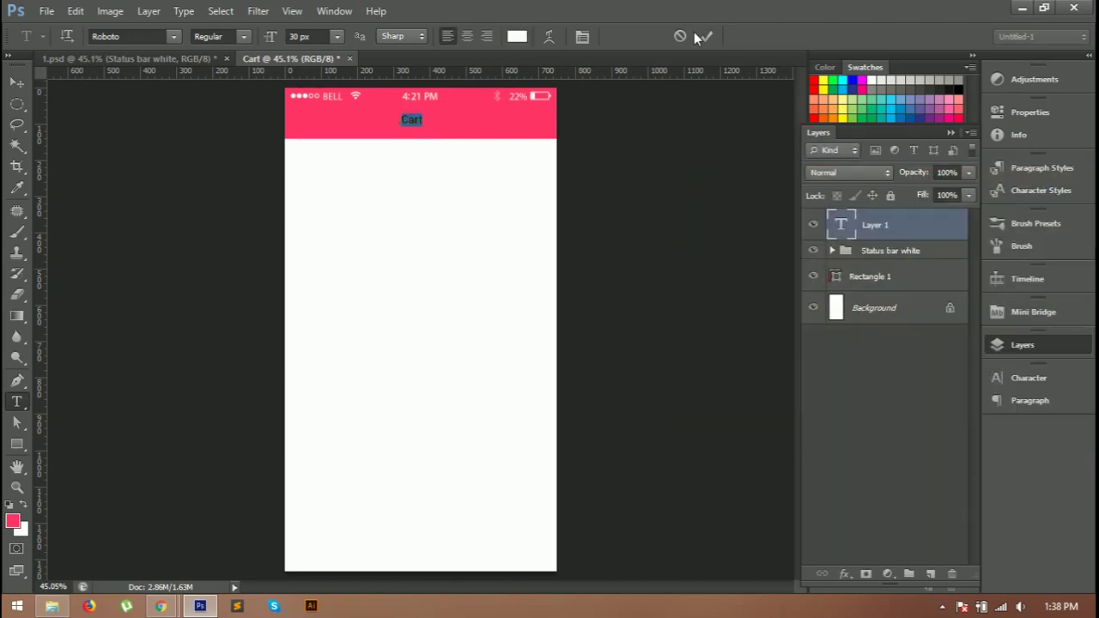
pyautogui.click(704, 37)
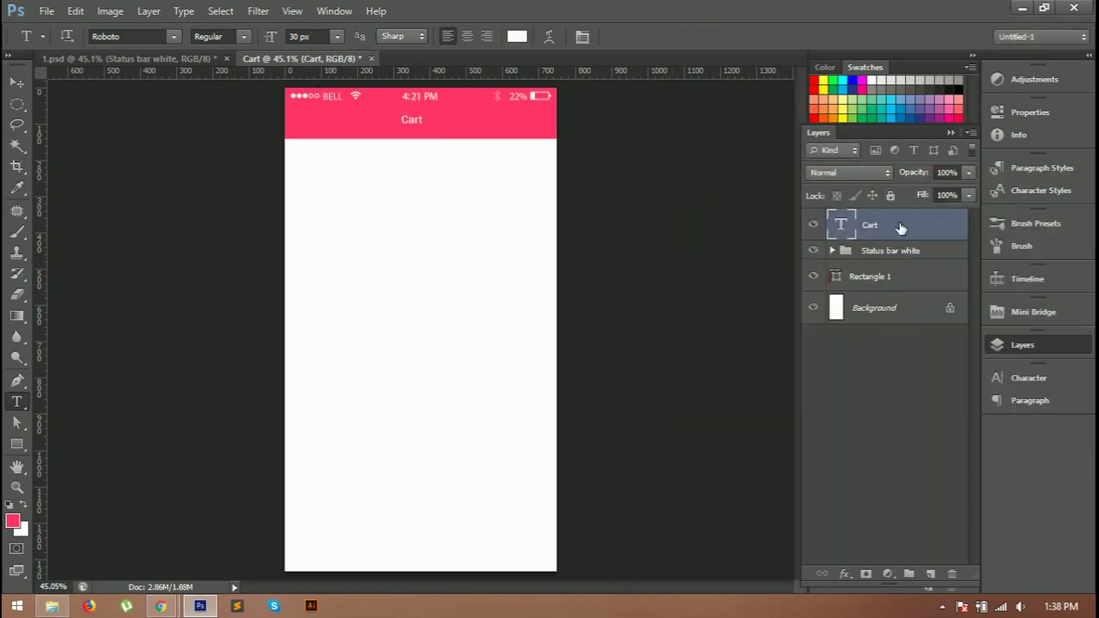
# - Centre the Cart title horizontally on the header rectangle and nudge it down
pyautogui.press('v')
pyautogui.click(454, 172)
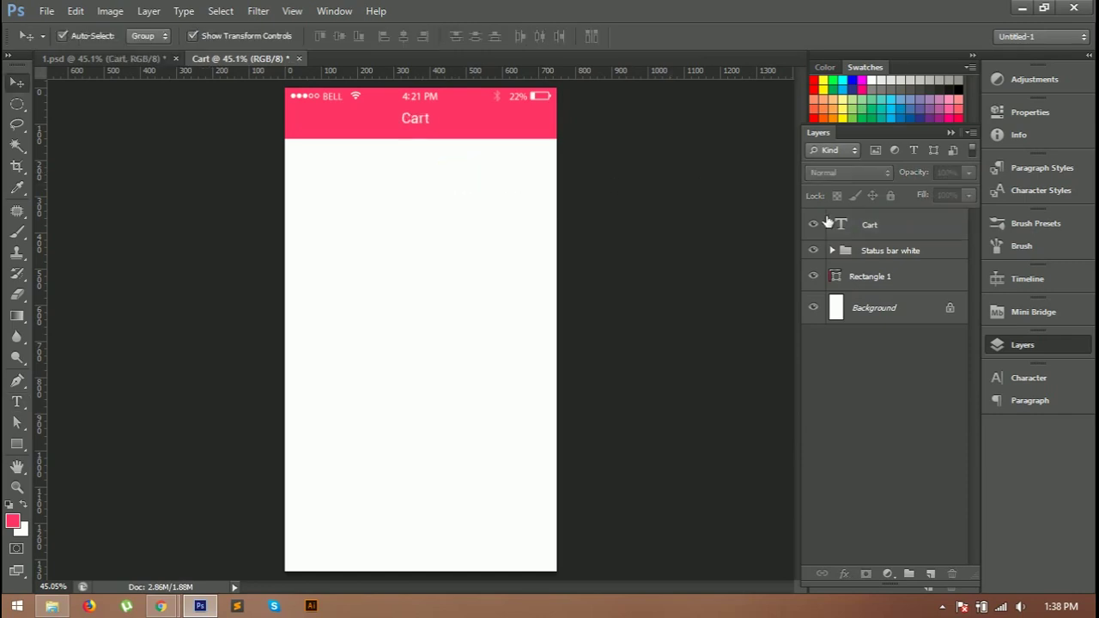
pyautogui.click(883, 228)
pyautogui.keyDown('ctrl'); pyautogui.click(889, 275); pyautogui.keyUp('ctrl')
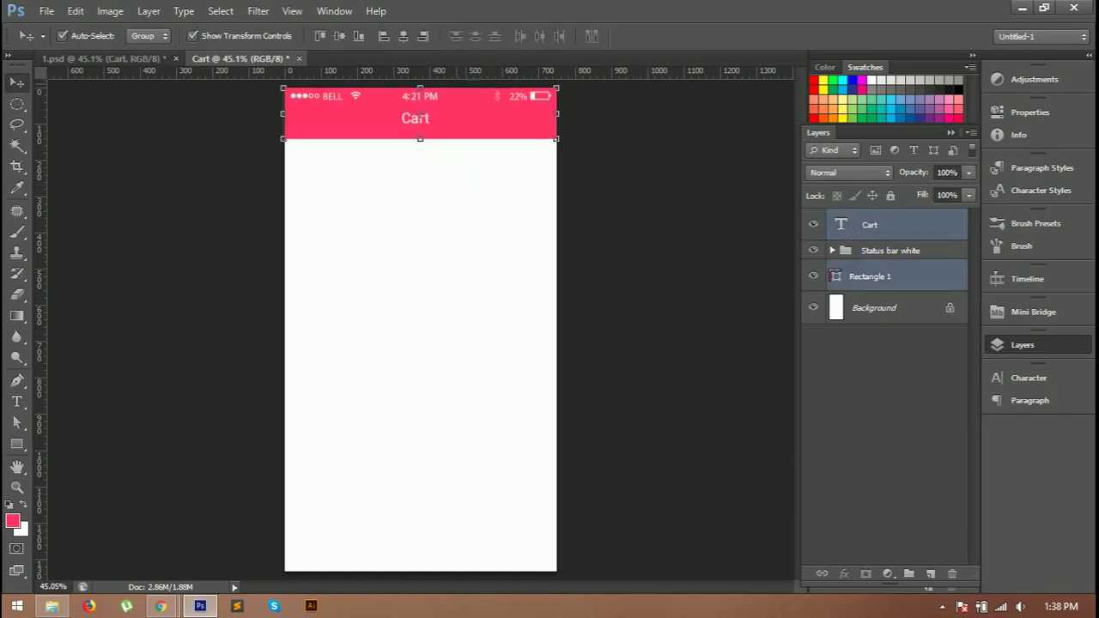
pyautogui.click(407, 34)
pyautogui.click(484, 201)
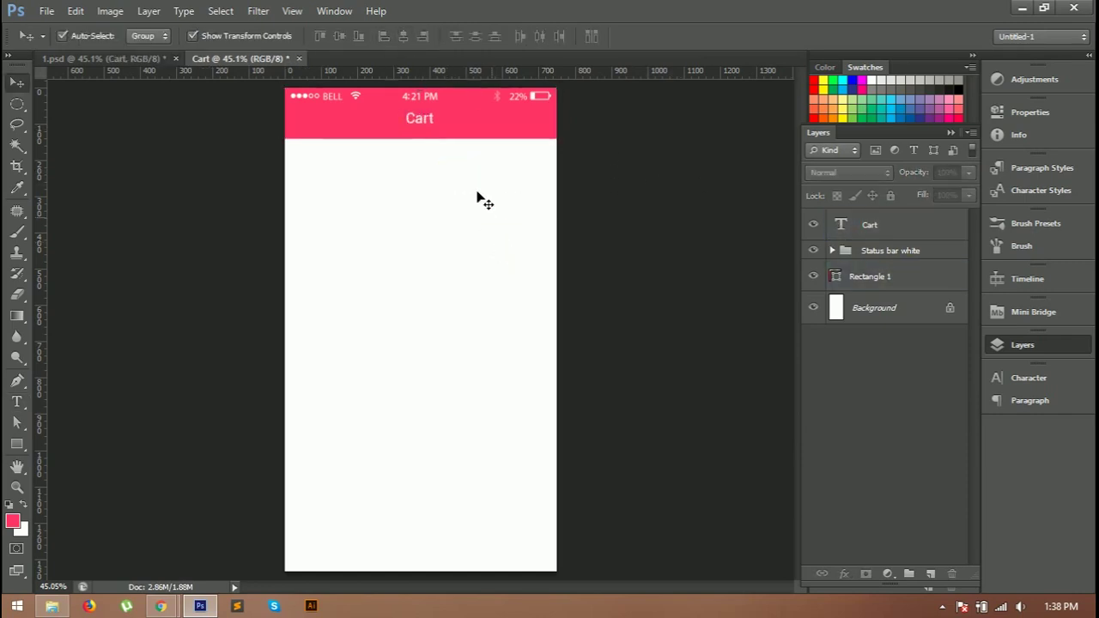
pyautogui.click(423, 121)
pyautogui.press('Down')
pyautogui.press('Down')
pyautogui.press('Down')
pyautogui.press('Down')
pyautogui.press('Down')
pyautogui.press('Down')
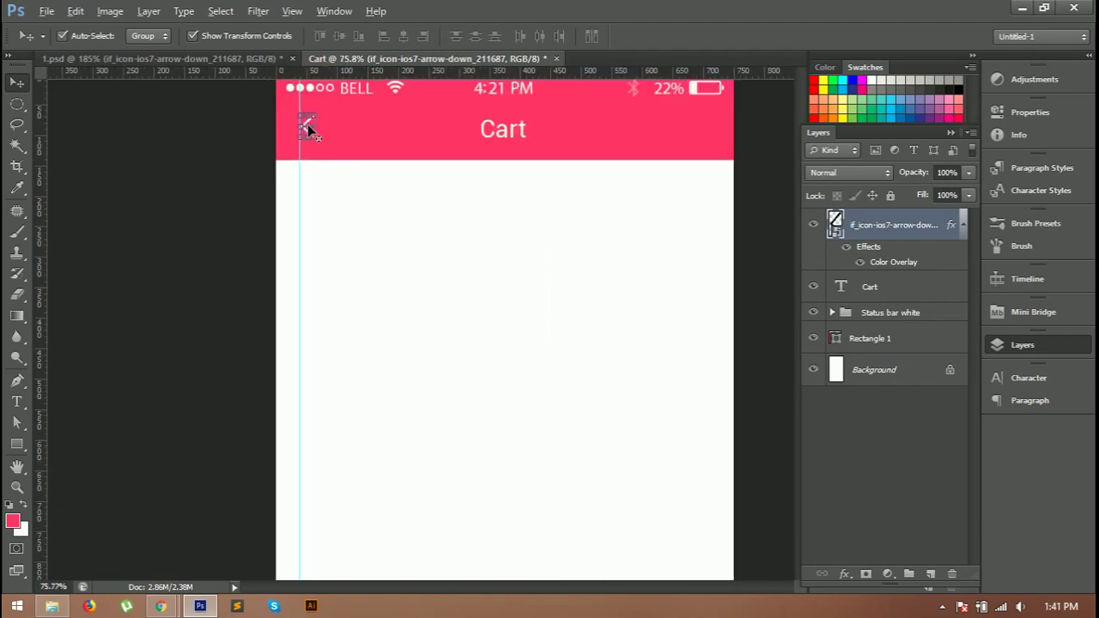
# - Nudge the white back arrow to the header's left edge, level with Cart, then fit the view
pyautogui.scroll(5, 308, 126)
pyautogui.moveTo(309, 133); pyautogui.dragTo(319, 155)
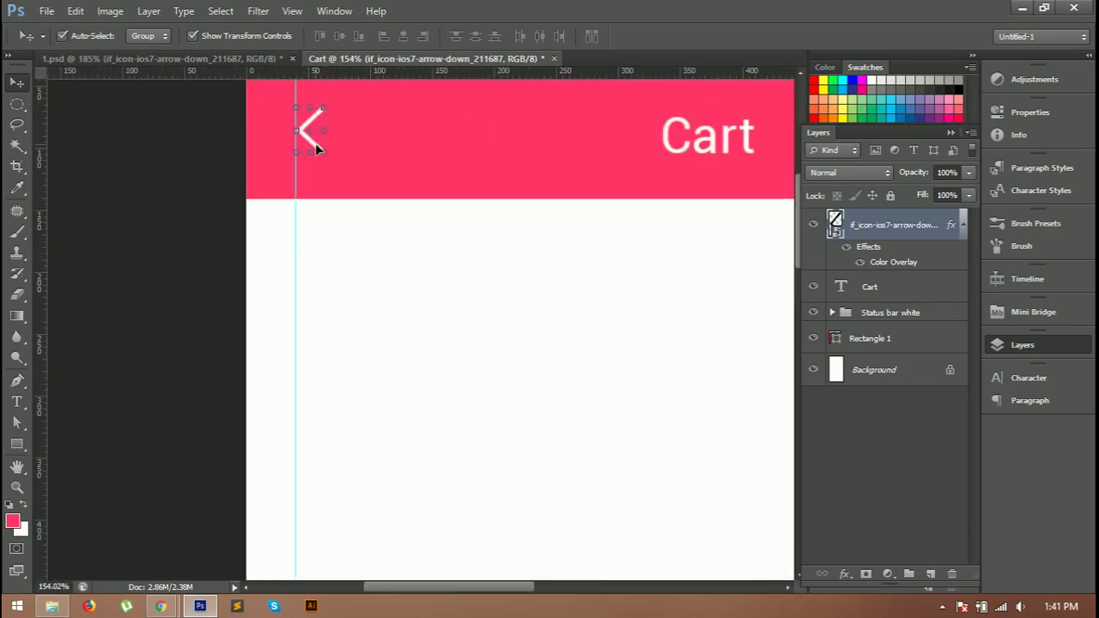
pyautogui.moveTo(316, 154); pyautogui.dragTo(314, 157)
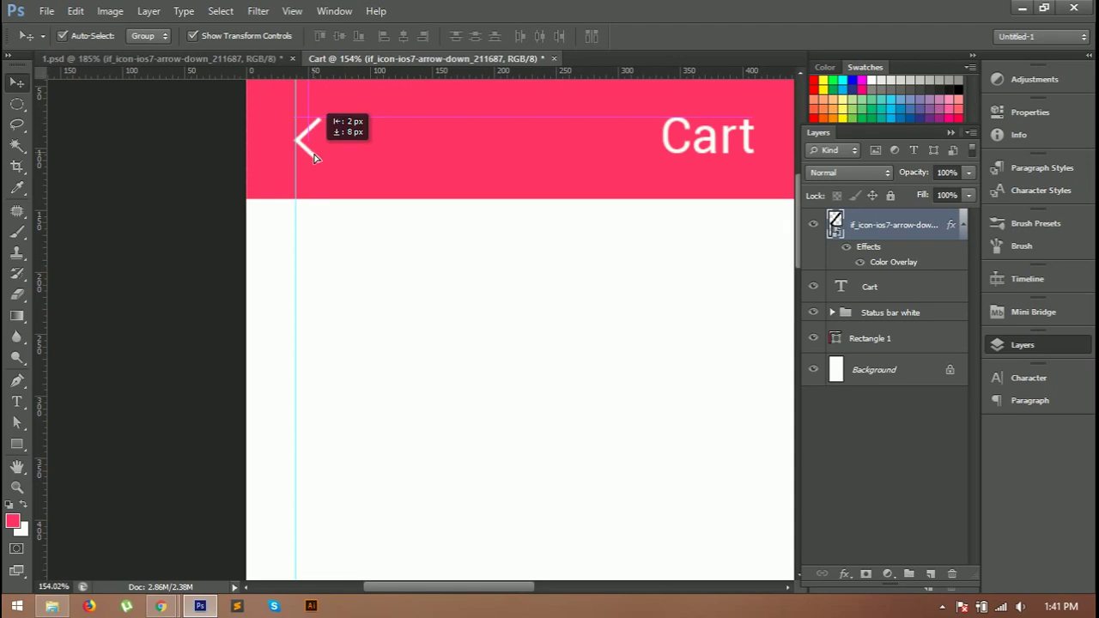
pyautogui.click(373, 253)
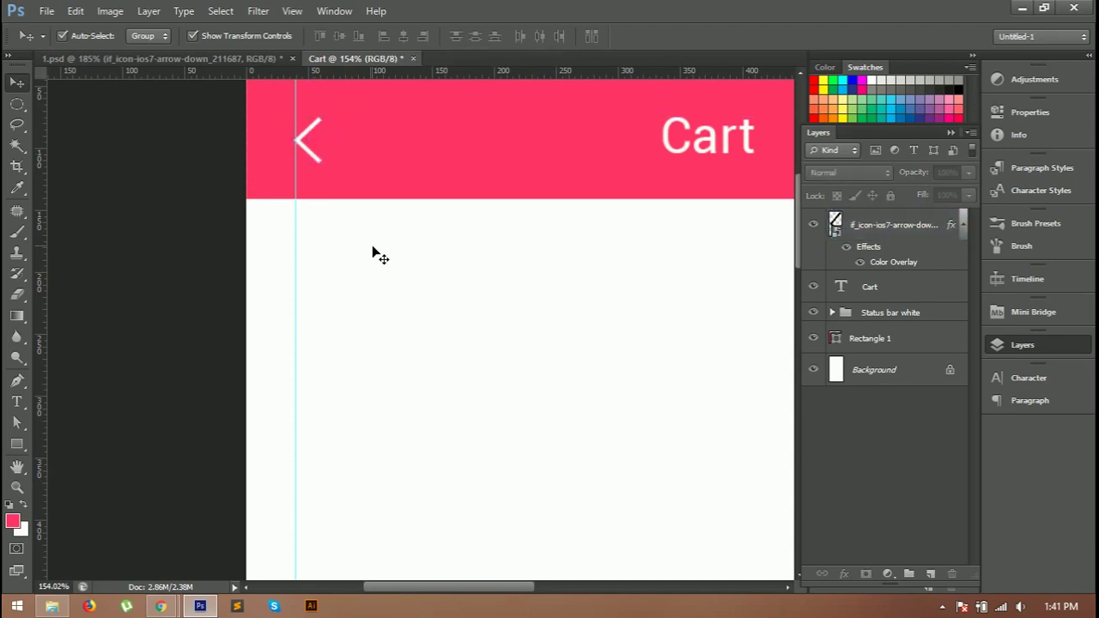
pyautogui.hotkey('ctrl', '0')
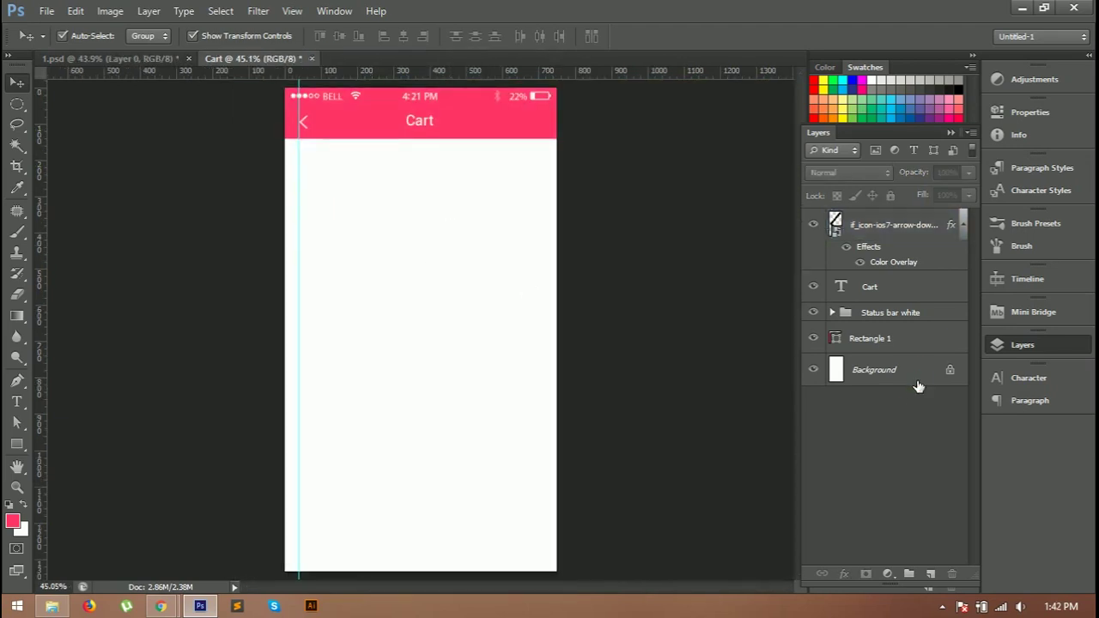
# - Unlock the Background as Layer 0 and give it a #f3f4f4 Color Overlay
pyautogui.doubleClick(917, 373)
pyautogui.click(682, 189)
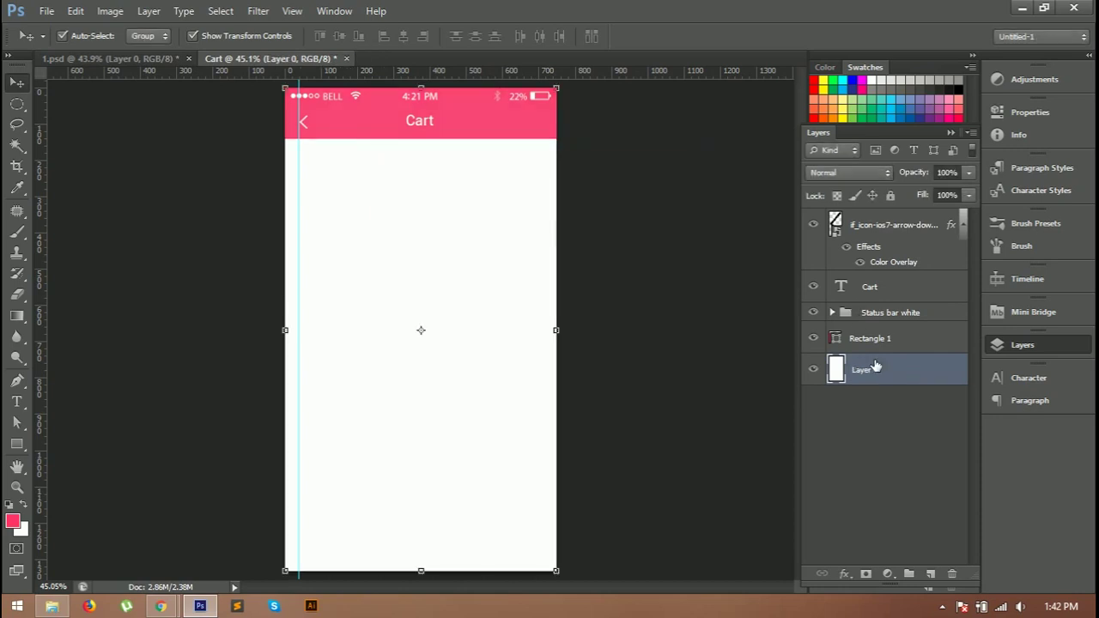
pyautogui.rightClick(876, 366)
pyautogui.click(936, 49)
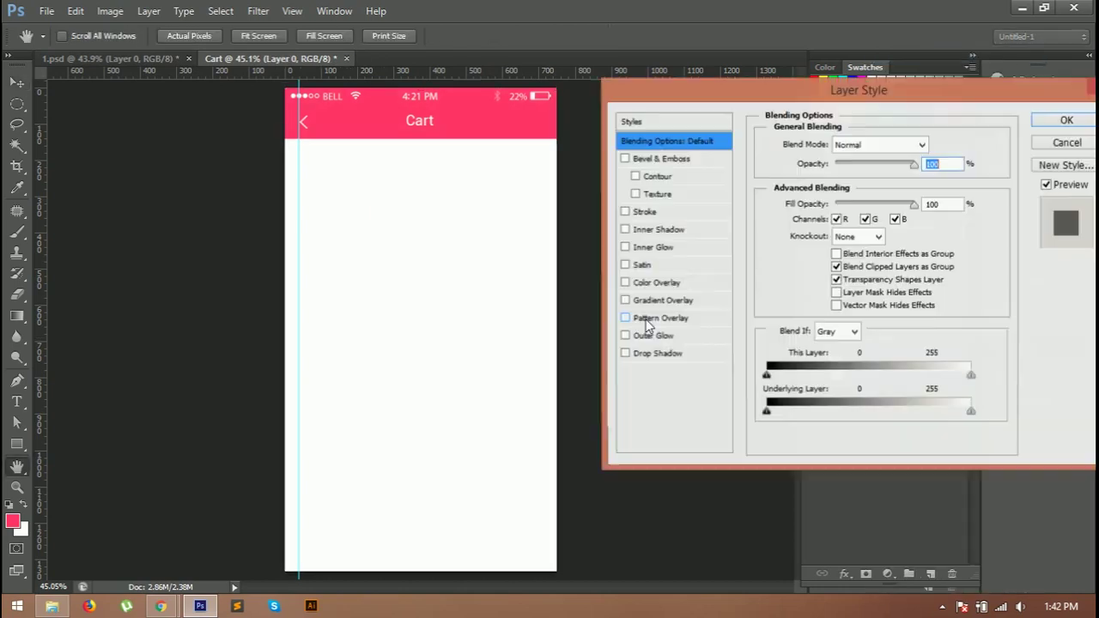
pyautogui.click(653, 281)
pyautogui.click(937, 145)
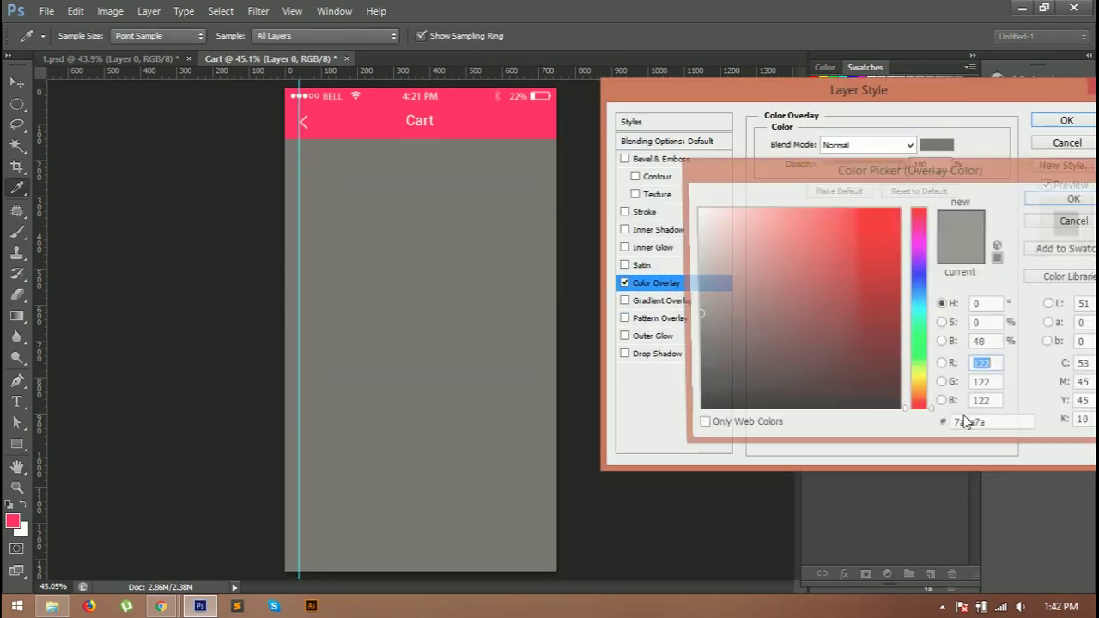
pyautogui.doubleClick(966, 425)
pyautogui.write('f')
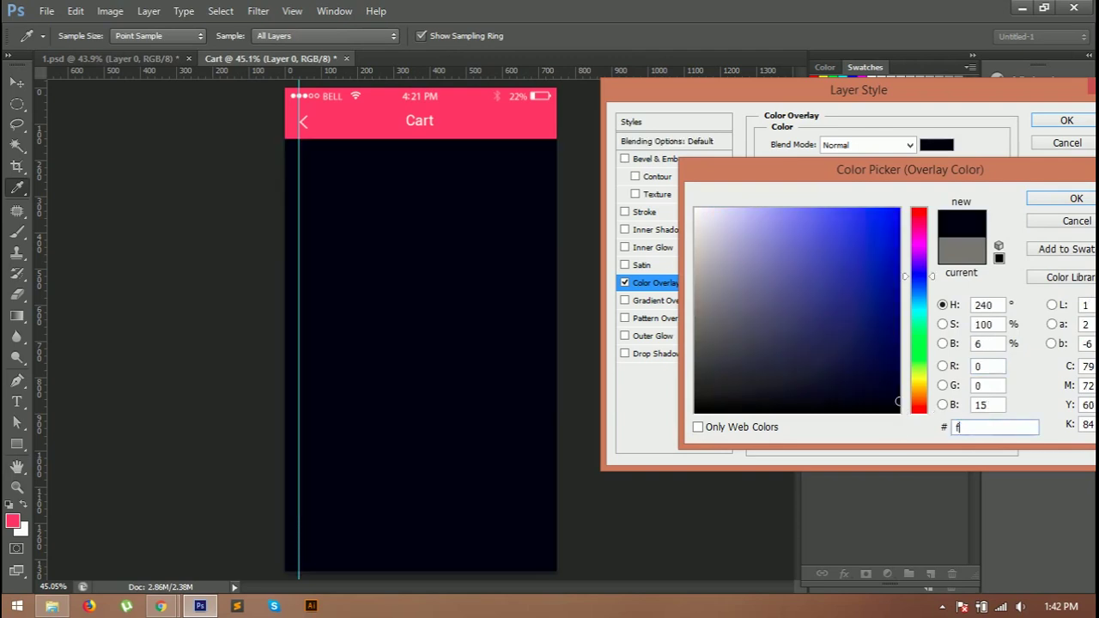
pyautogui.write('3f4f4')
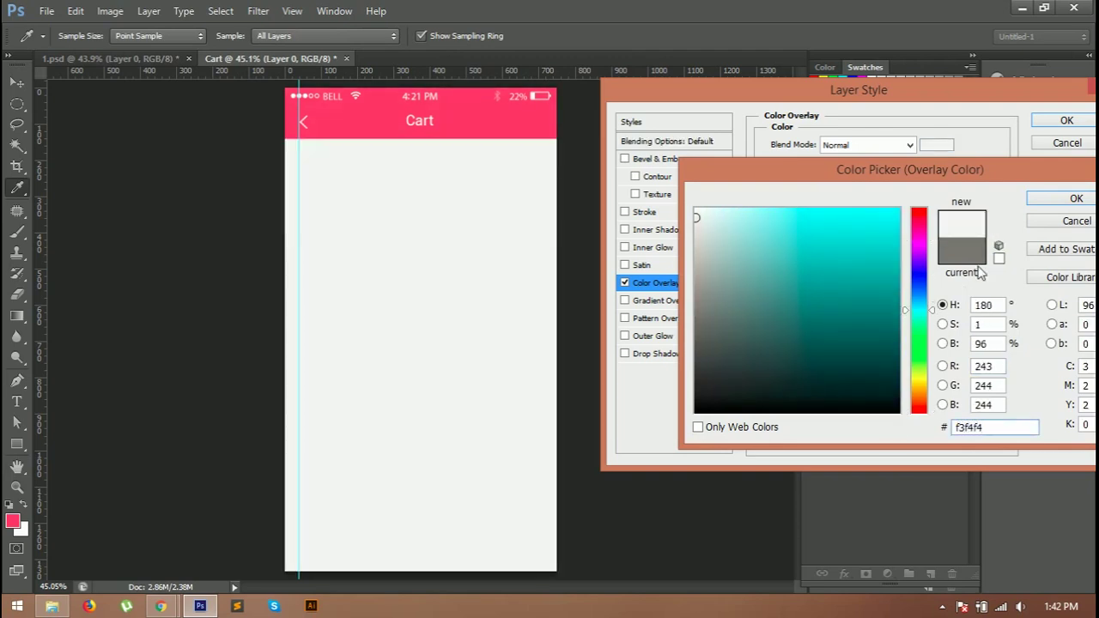
pyautogui.click(1076, 199)
pyautogui.click(1067, 120)
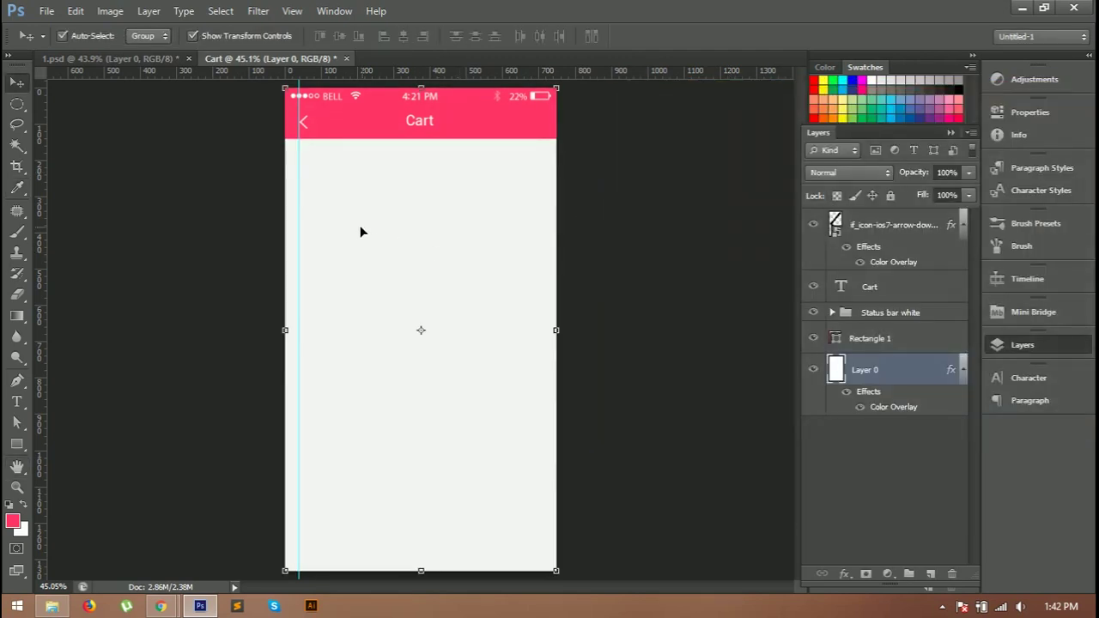
pyautogui.click(16, 447)
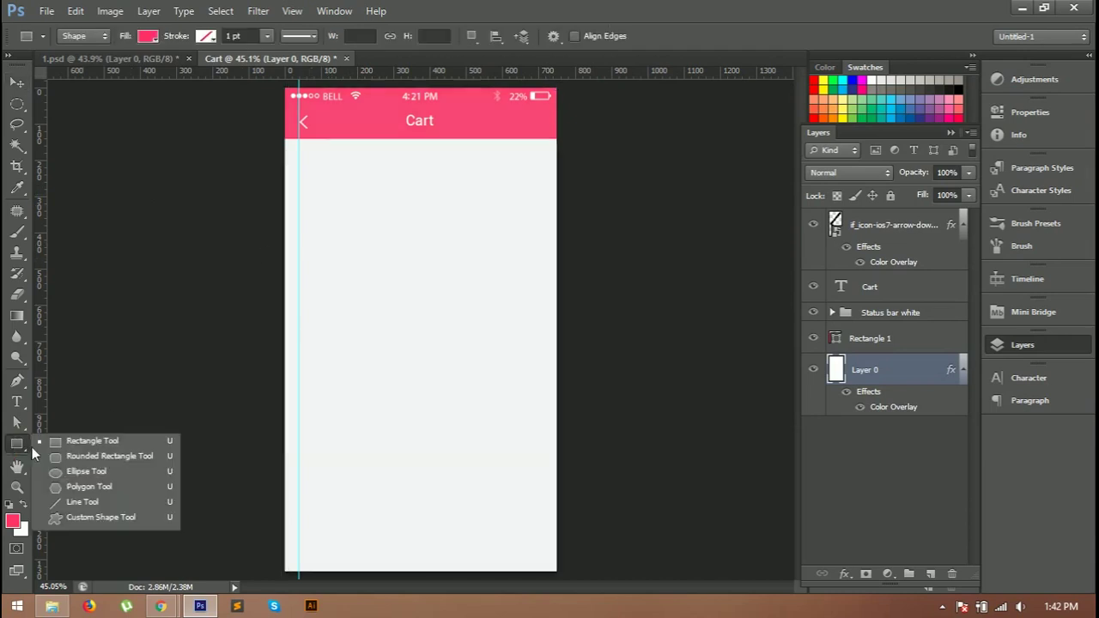
# - Draw a white bar just below the pink header
pyautogui.click(68, 442)
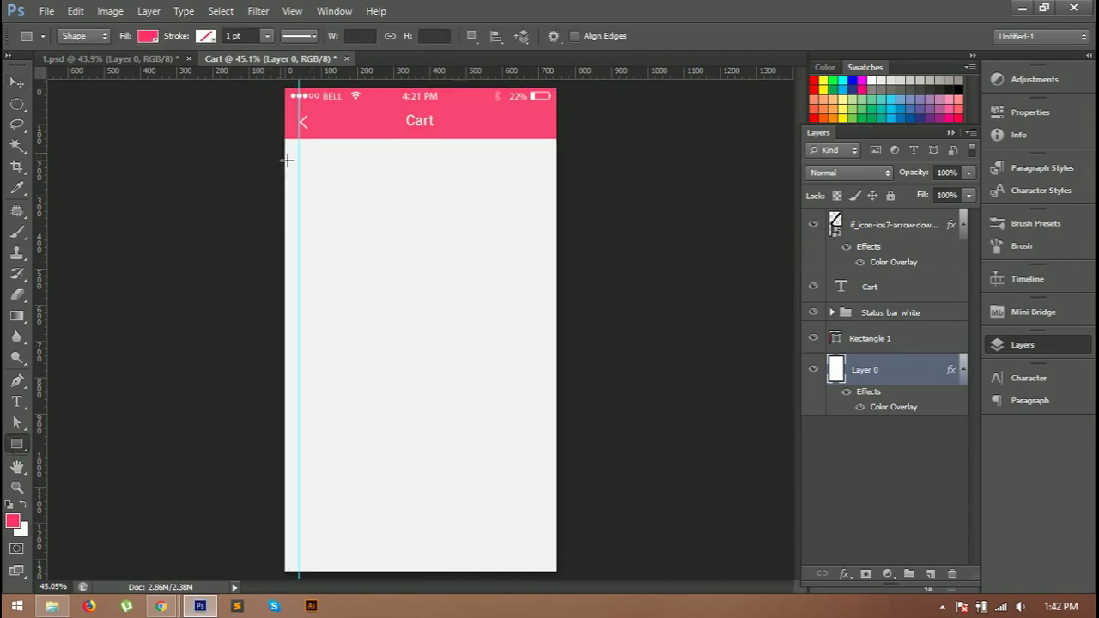
pyautogui.moveTo(283, 141); pyautogui.dragTo(563, 194)
pyautogui.click(893, 339)
# - Give the header a grey 8f8f8f drop shadow at 55% opacity with a larger blur
pyautogui.rightClick(890, 339)
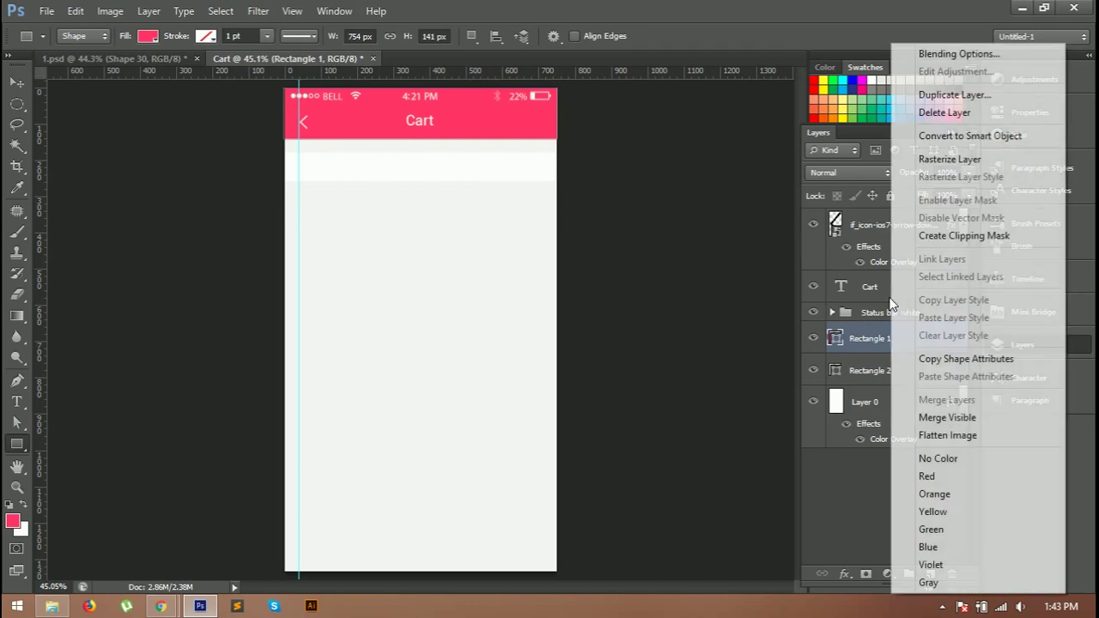
pyautogui.click(922, 54)
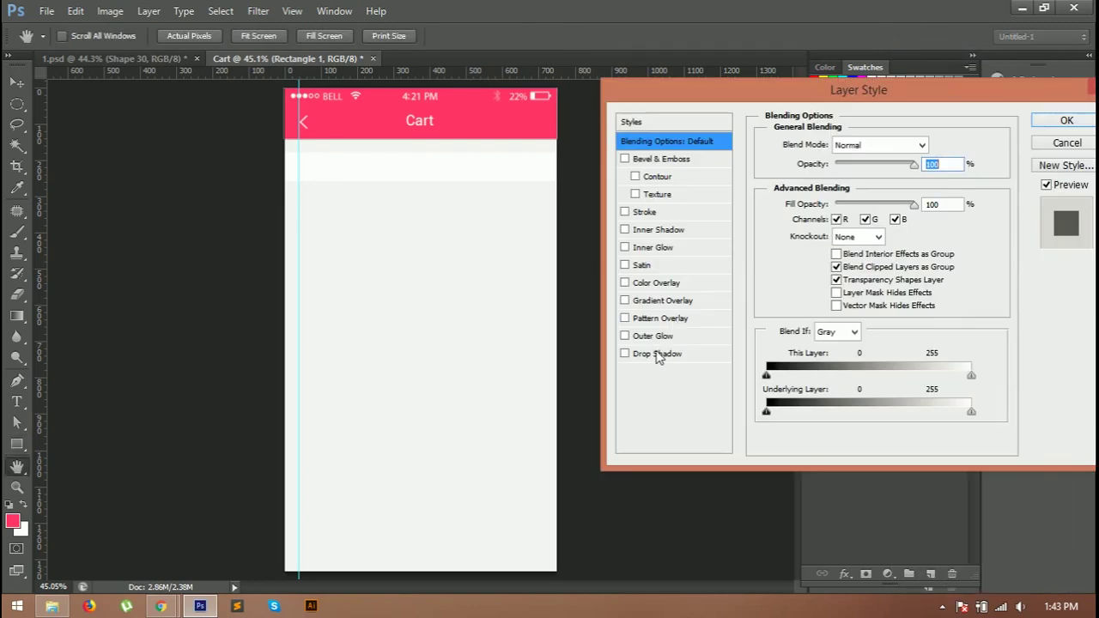
pyautogui.click(658, 355)
pyautogui.click(936, 145)
pyautogui.moveTo(995, 428); pyautogui.dragTo(929, 436)
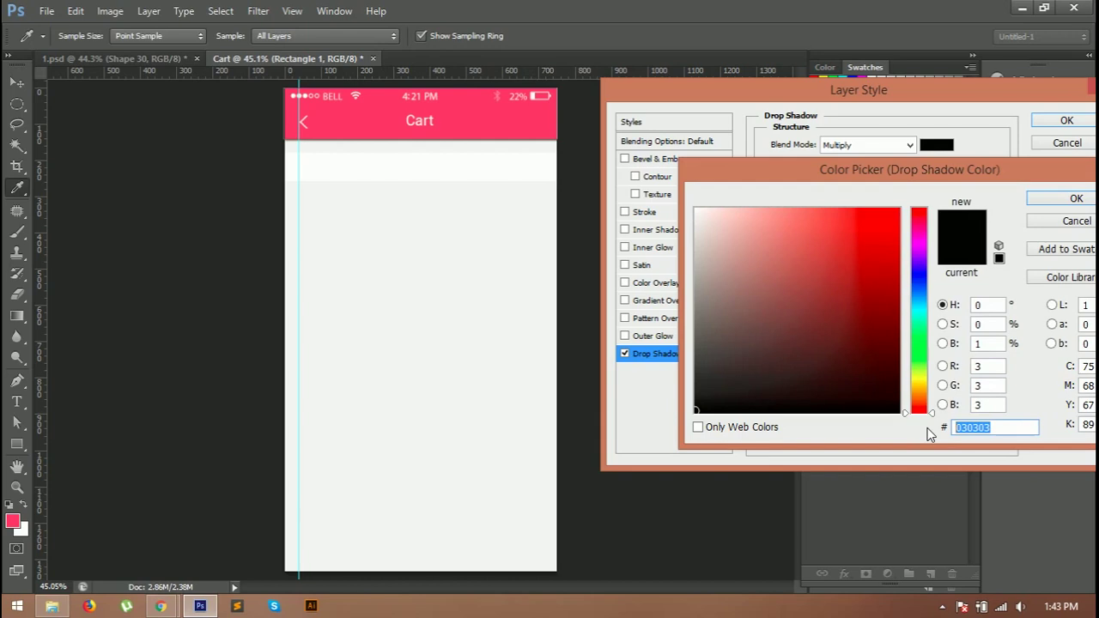
pyautogui.write('8f8f8f')
pyautogui.click(1074, 198)
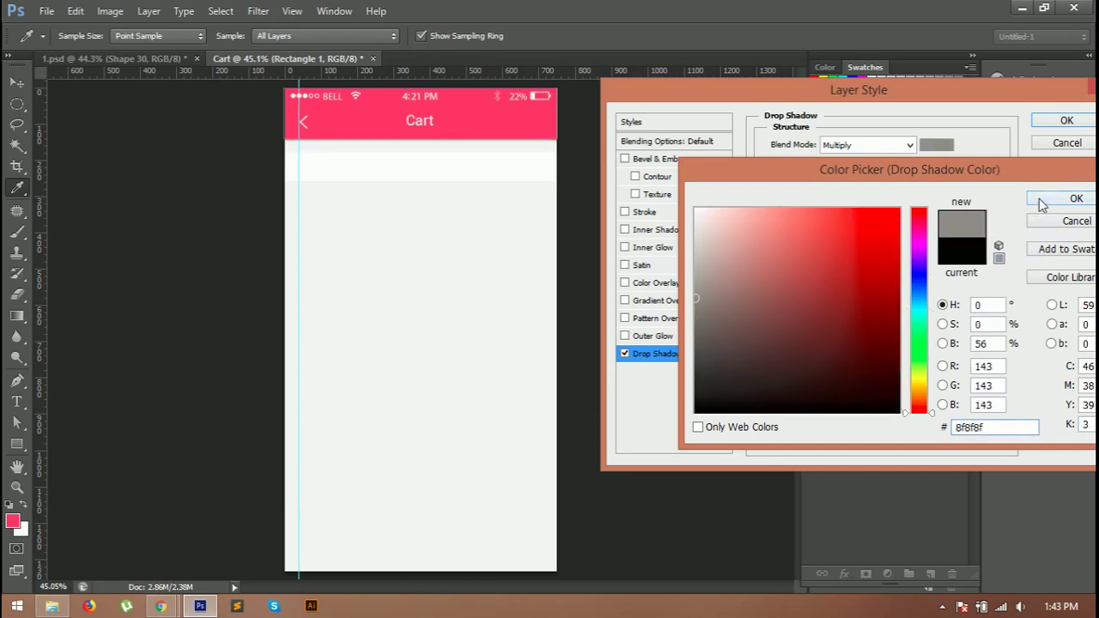
pyautogui.moveTo(883, 164); pyautogui.dragTo(875, 166)
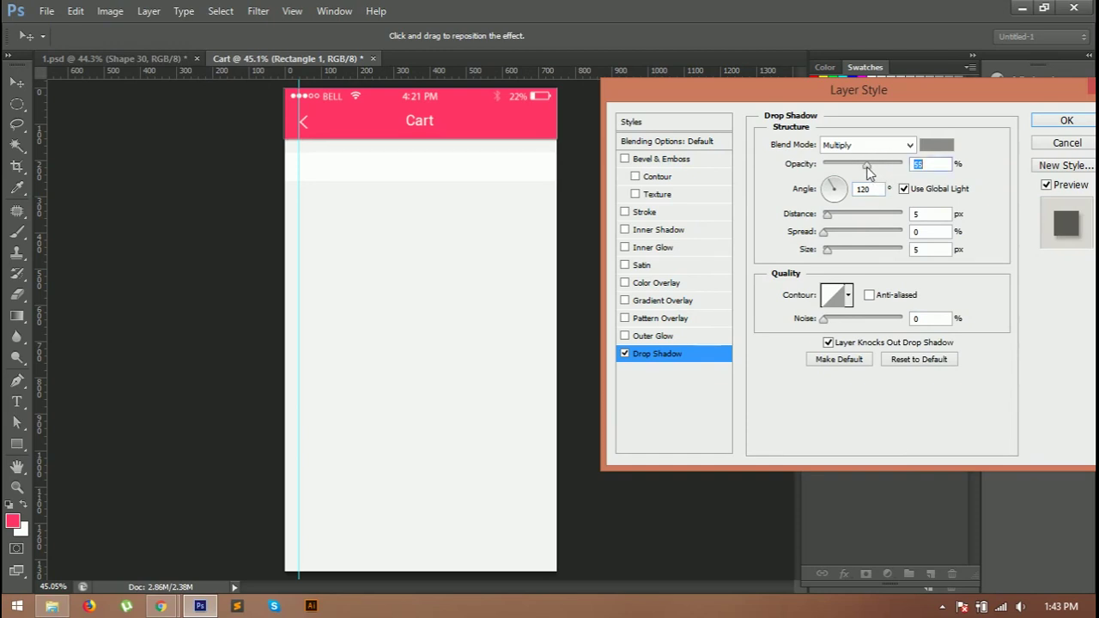
pyautogui.moveTo(827, 254); pyautogui.dragTo(833, 260)
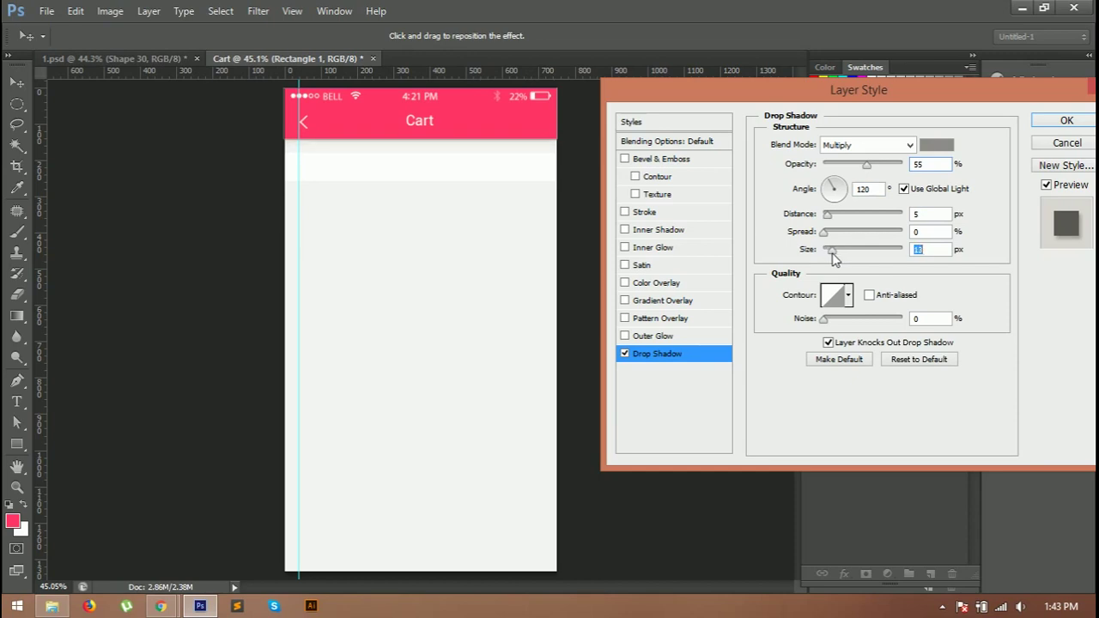
pyautogui.click(1067, 120)
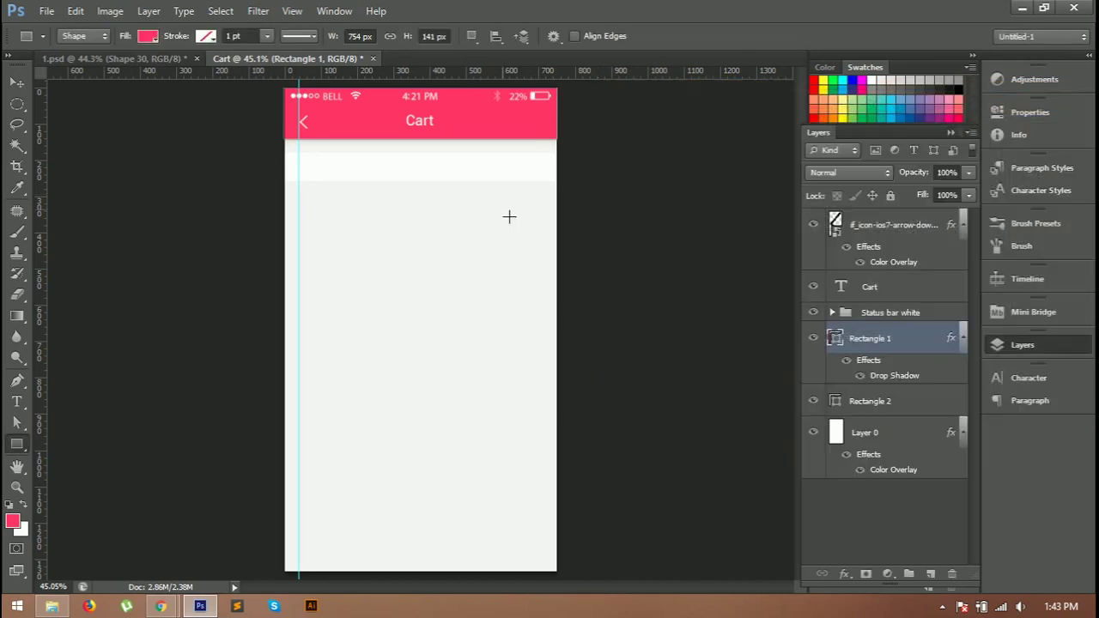
# - Give the white strip layer Rectangle 2 a grey 8f8f8f drop shadow
pyautogui.click(17, 82)
pyautogui.click(387, 232)
pyautogui.click(610, 215)
pyautogui.click(527, 172)
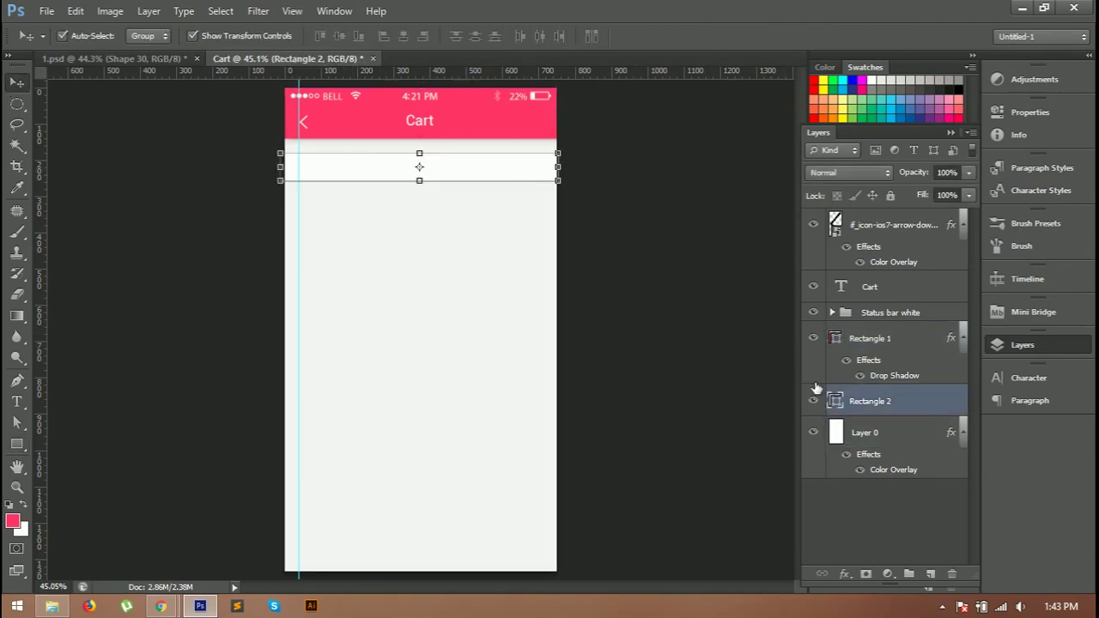
pyautogui.rightClick(866, 400)
pyautogui.click(923, 53)
pyautogui.click(659, 355)
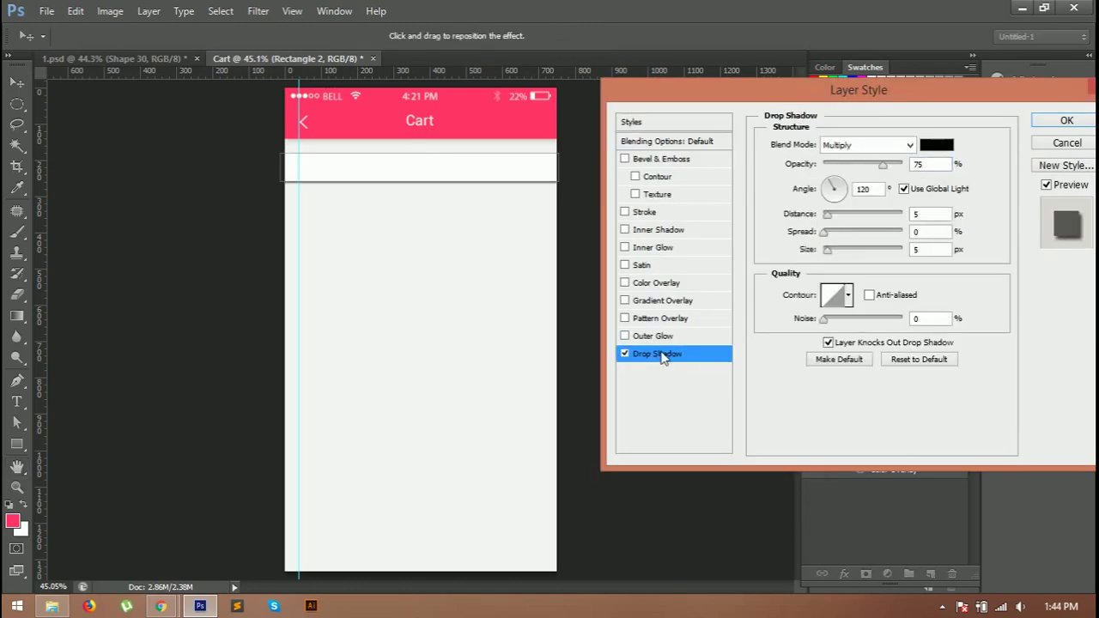
pyautogui.click(936, 144)
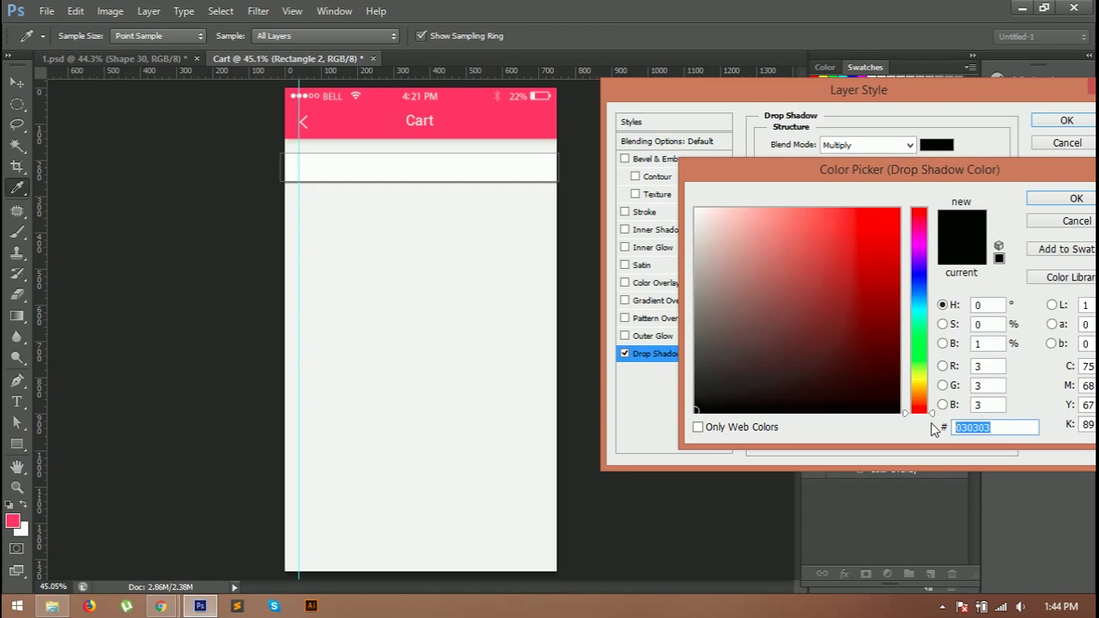
pyautogui.write('8f8f8f')
pyautogui.click(1039, 204)
pyautogui.press('Return')
pyautogui.click(490, 275)
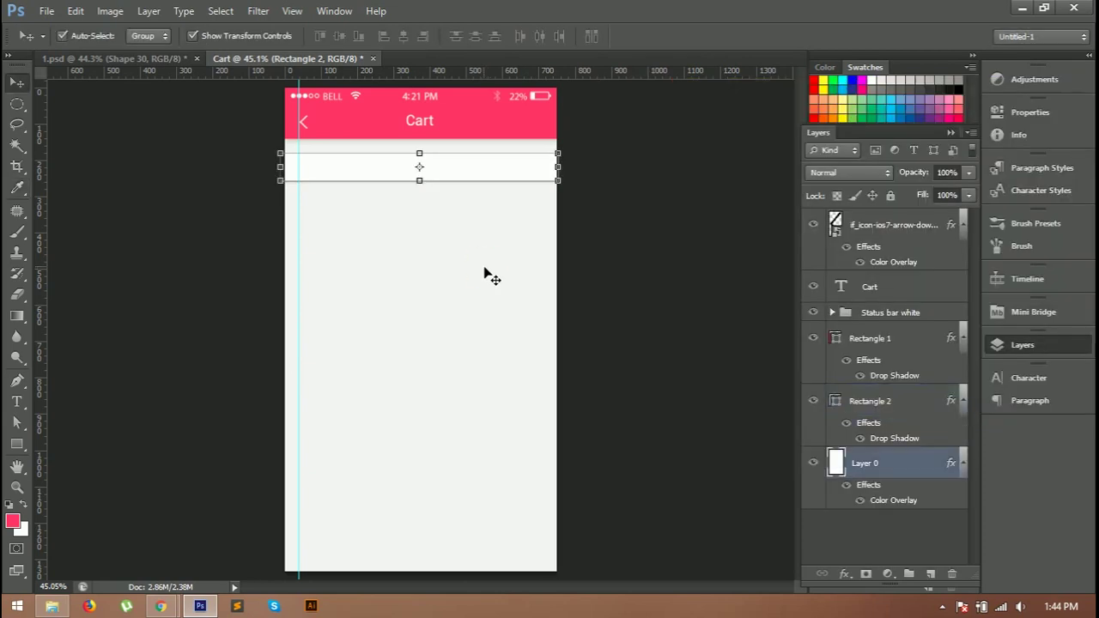
pyautogui.click(649, 249)
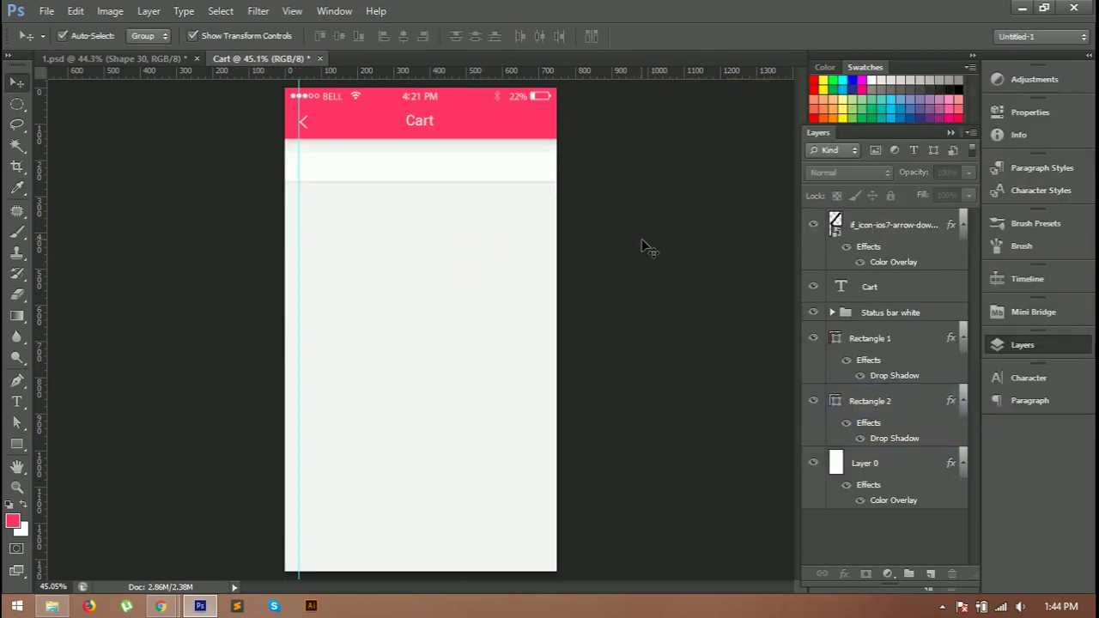
# - Add YOUR ORDER text in the white strip, coloured black at 30 px
pyautogui.press('t')
pyautogui.click(322, 165)
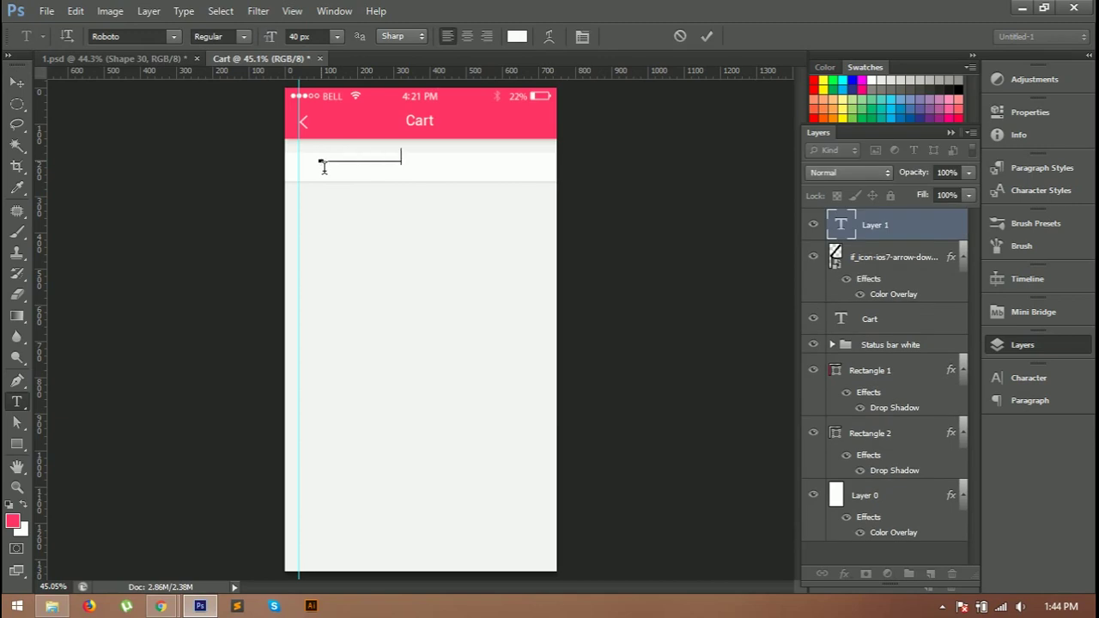
pyautogui.hotkey('ctrl', 'a')
pyautogui.click(517, 36)
pyautogui.moveTo(815, 373); pyautogui.dragTo(694, 413)
pyautogui.click(1043, 197)
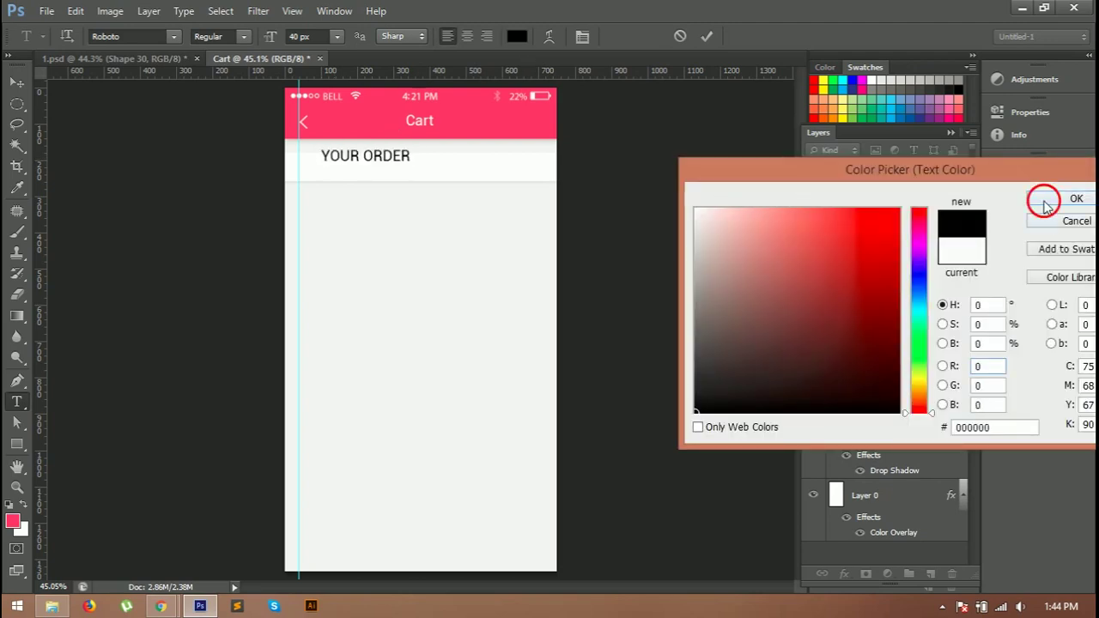
pyautogui.click(337, 36)
pyautogui.click(325, 238)
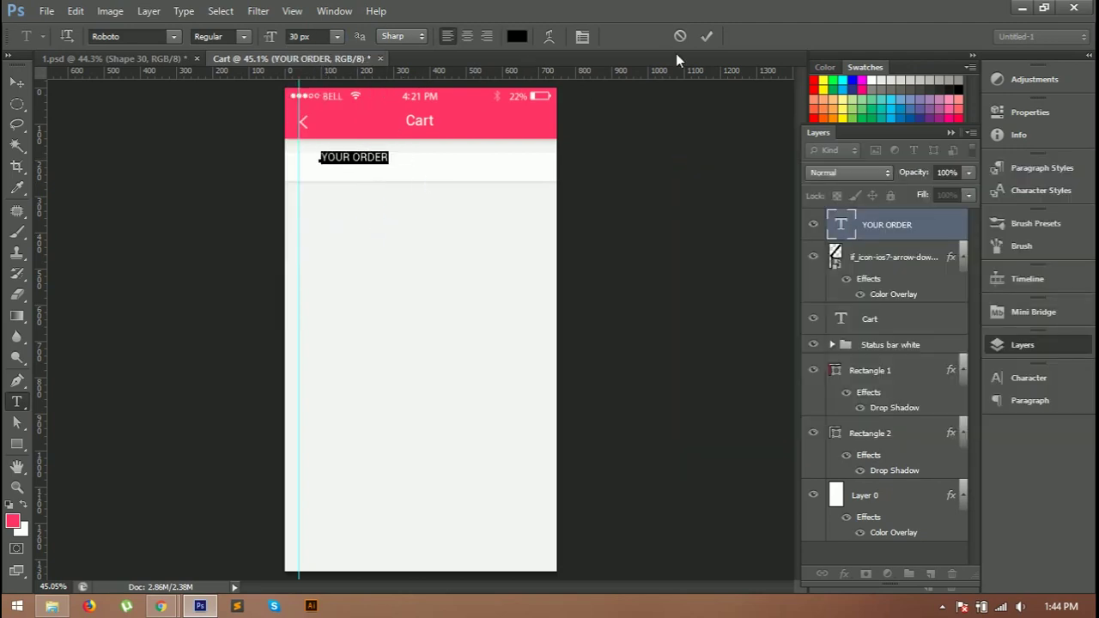
pyautogui.click(706, 36)
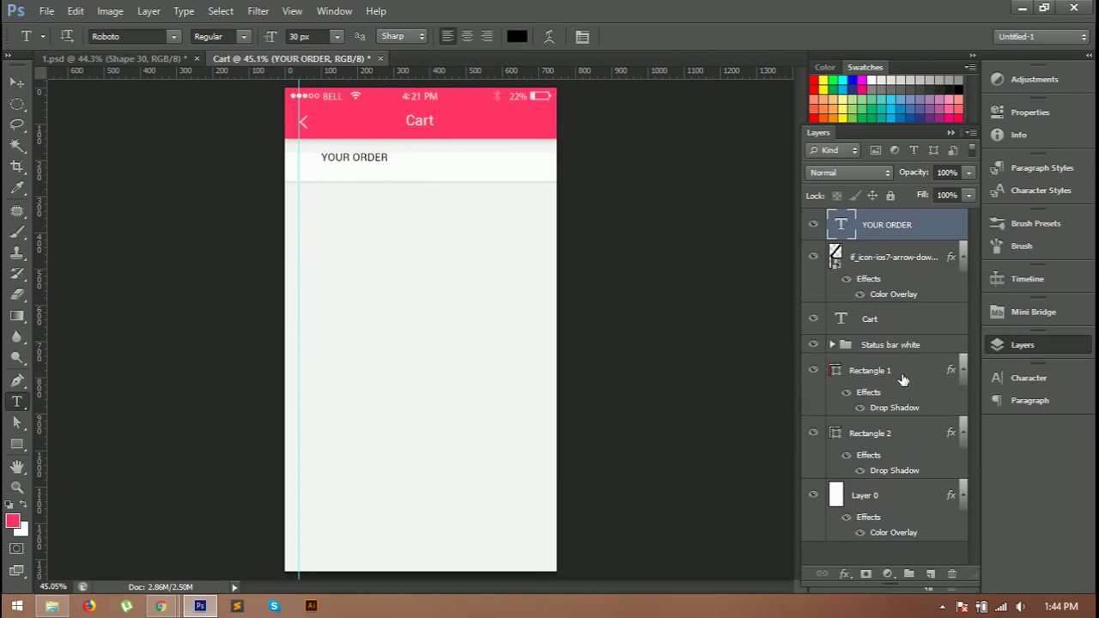
# - Centre YOUR ORDER vertically on the strip and move it toward the left edge
pyautogui.keyDown('ctrl'); pyautogui.click(874, 434); pyautogui.keyUp('ctrl')
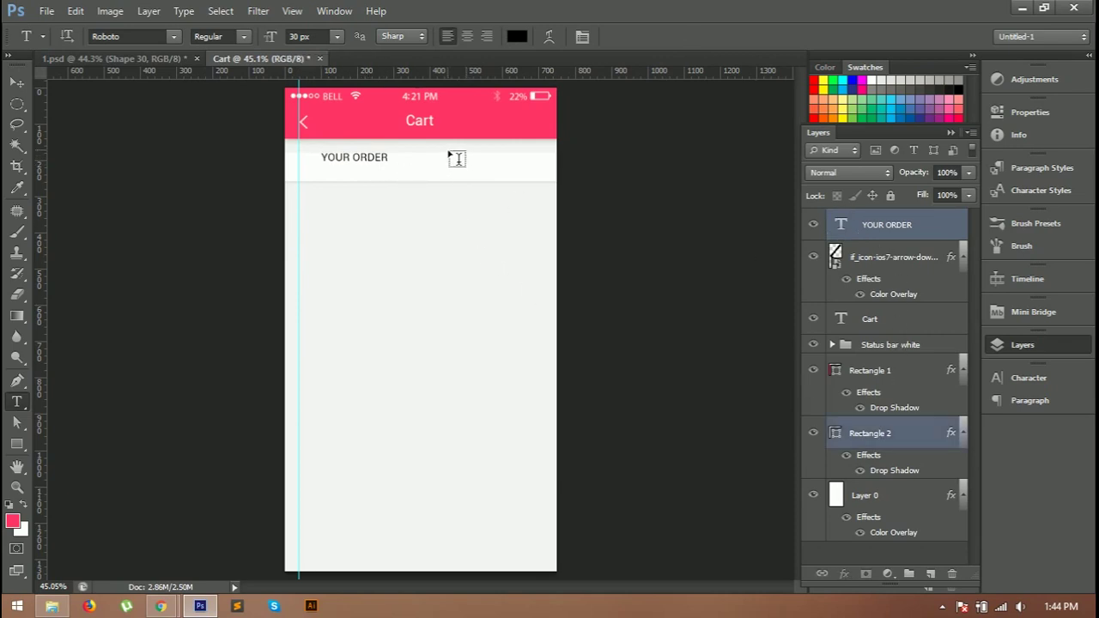
pyautogui.press('v')
pyautogui.click(339, 36)
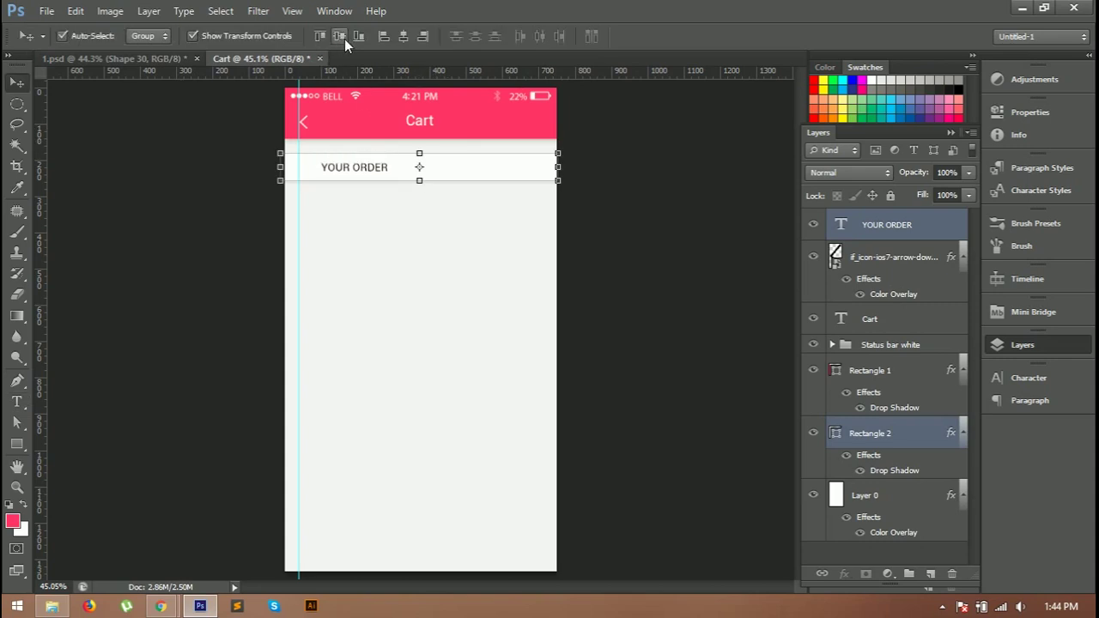
pyautogui.moveTo(406, 170); pyautogui.dragTo(385, 172)
pyautogui.click(393, 220)
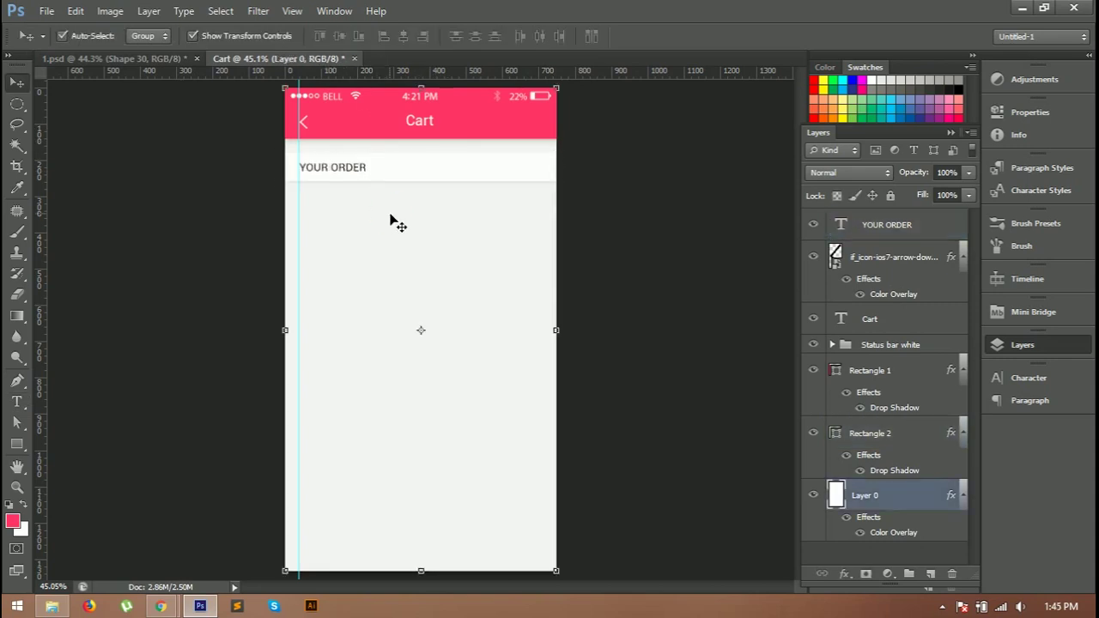
pyautogui.click(667, 206)
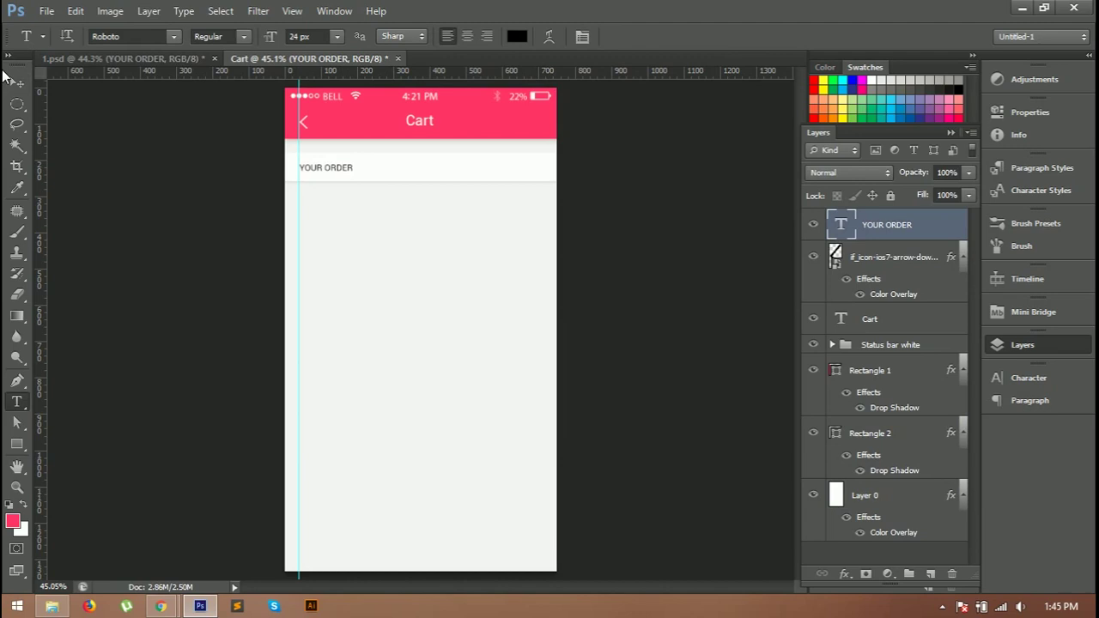
pyautogui.click(17, 82)
pyautogui.click(381, 329)
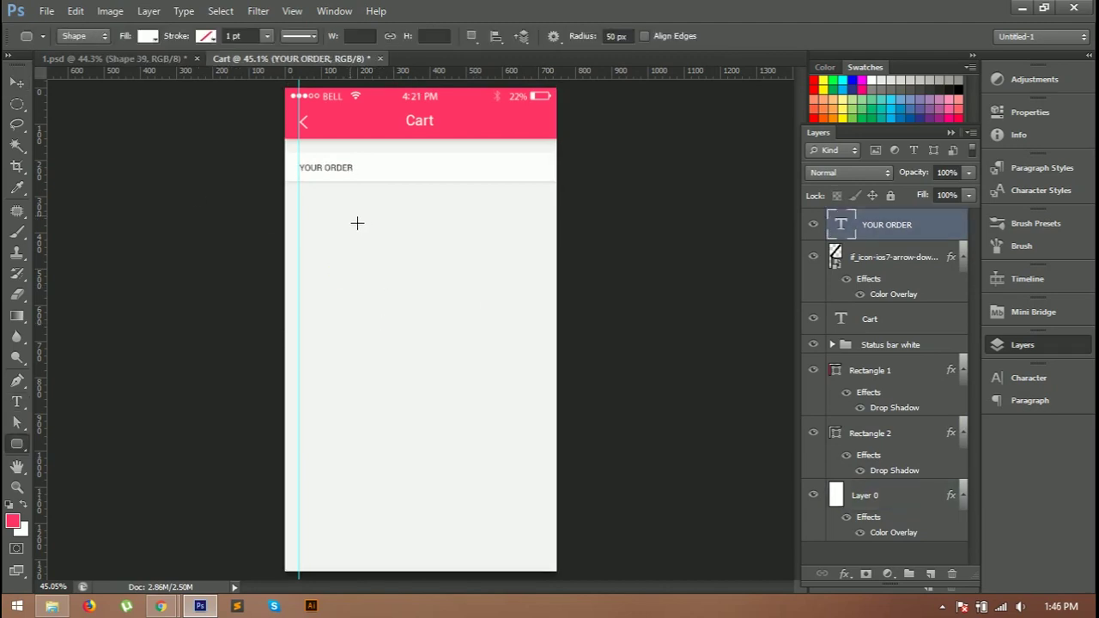
# - Draw and resize a white rounded coupon field below the strip, with a drop shadow
pyautogui.moveTo(357, 223); pyautogui.dragTo(438, 236)
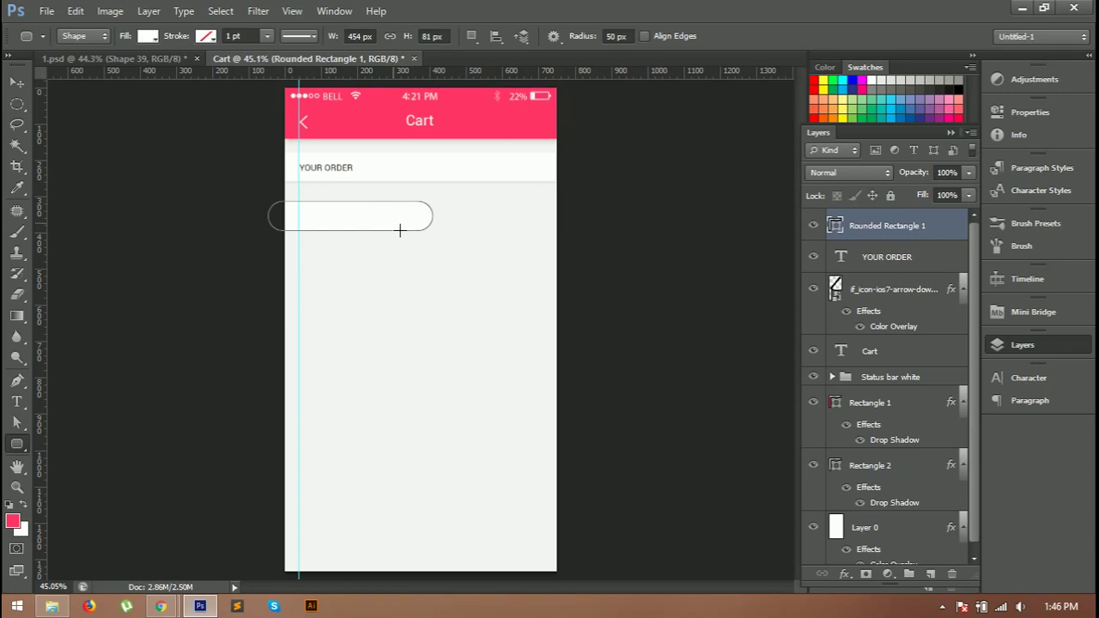
pyautogui.hotkey('ctrl', 't')
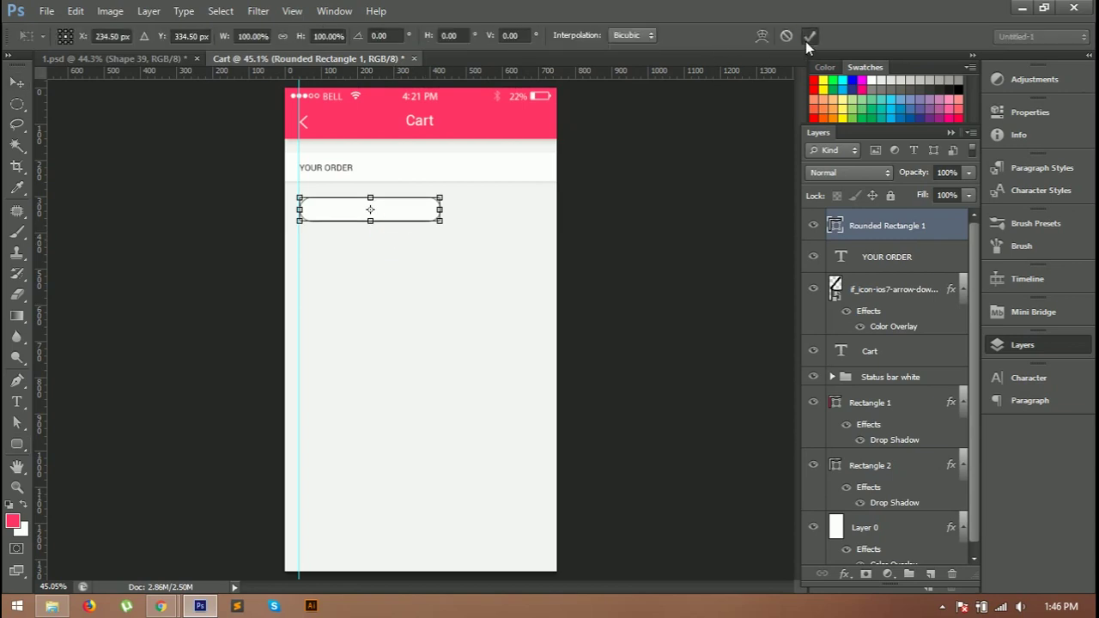
pyautogui.click(810, 37)
pyautogui.click(346, 253)
pyautogui.click(393, 216)
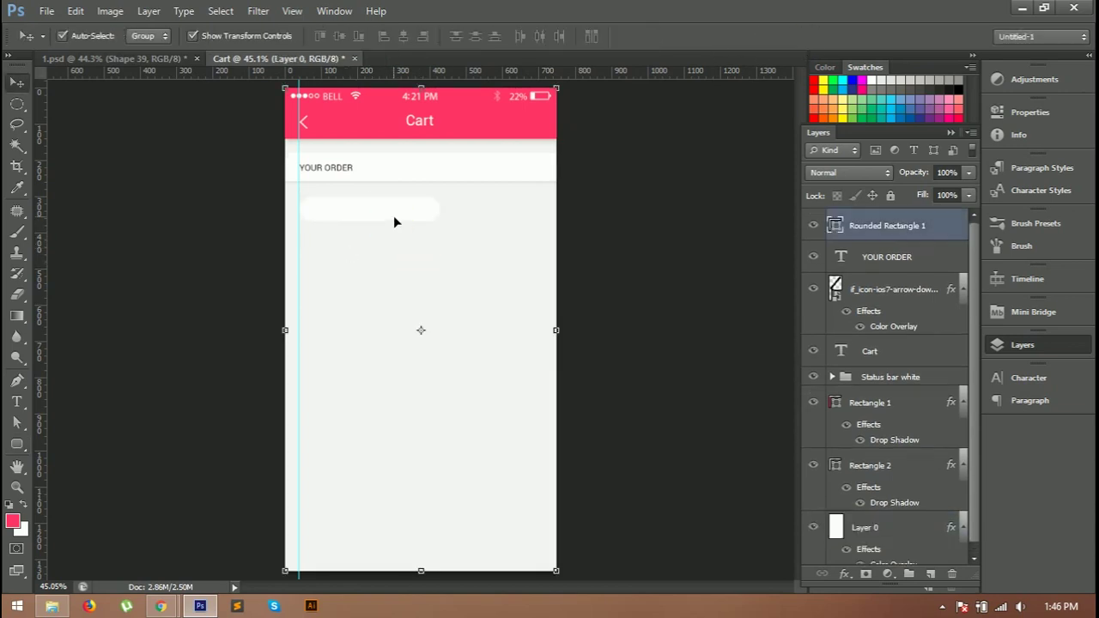
pyautogui.rightClick(882, 228)
pyautogui.click(896, 49)
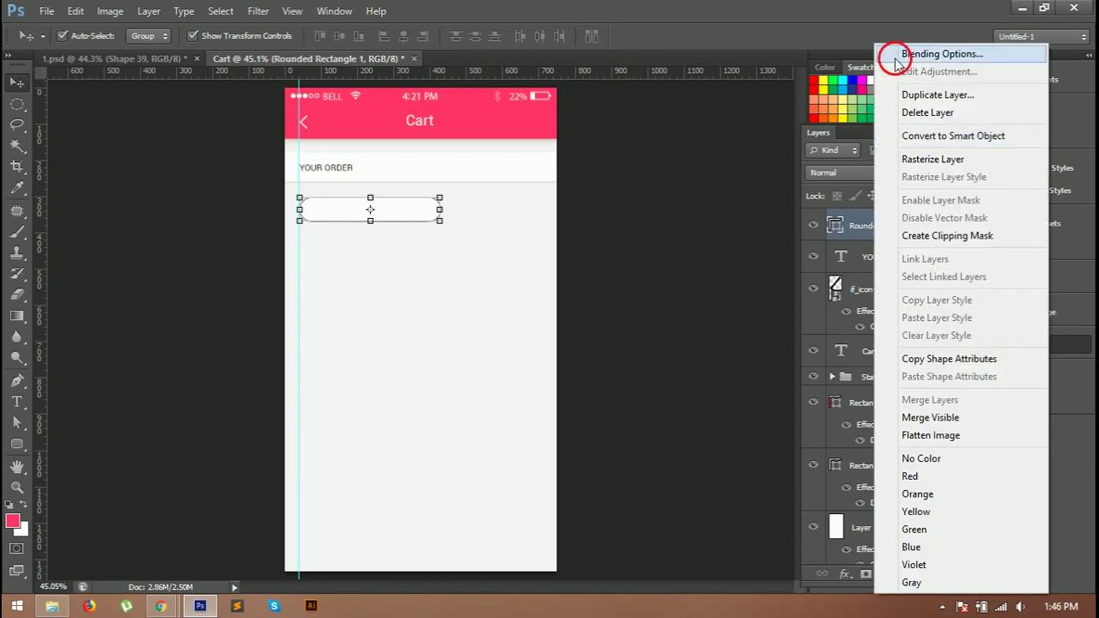
pyautogui.click(662, 353)
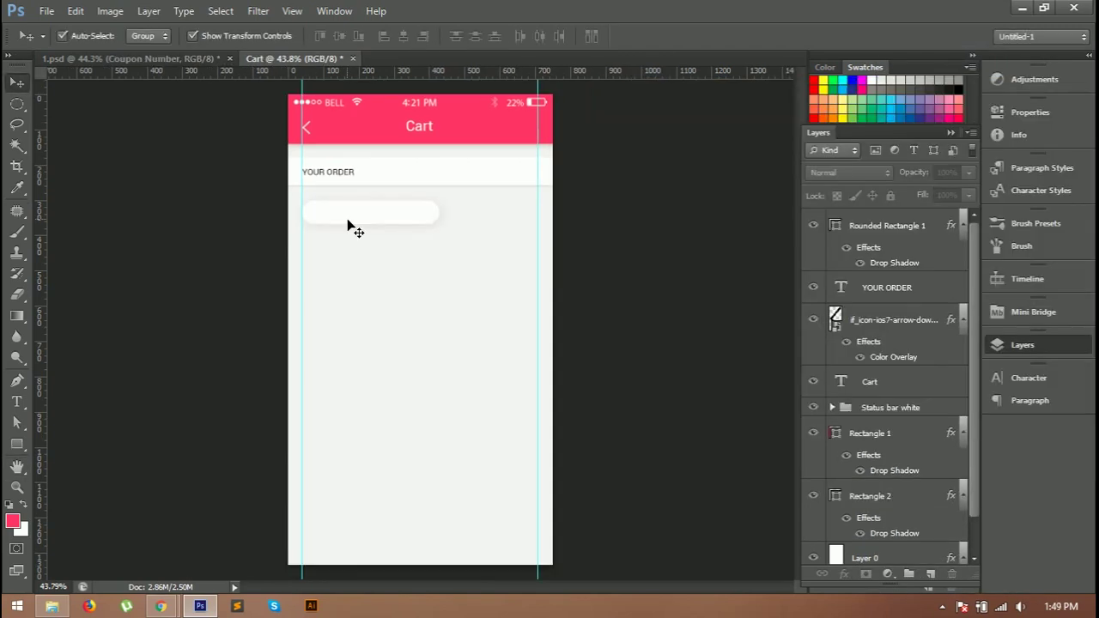
# - Add 'Coupon Number' placeholder text centred both ways inside the coupon field
pyautogui.press('t')
pyautogui.click(345, 215)
pyautogui.write('Coupon Number')
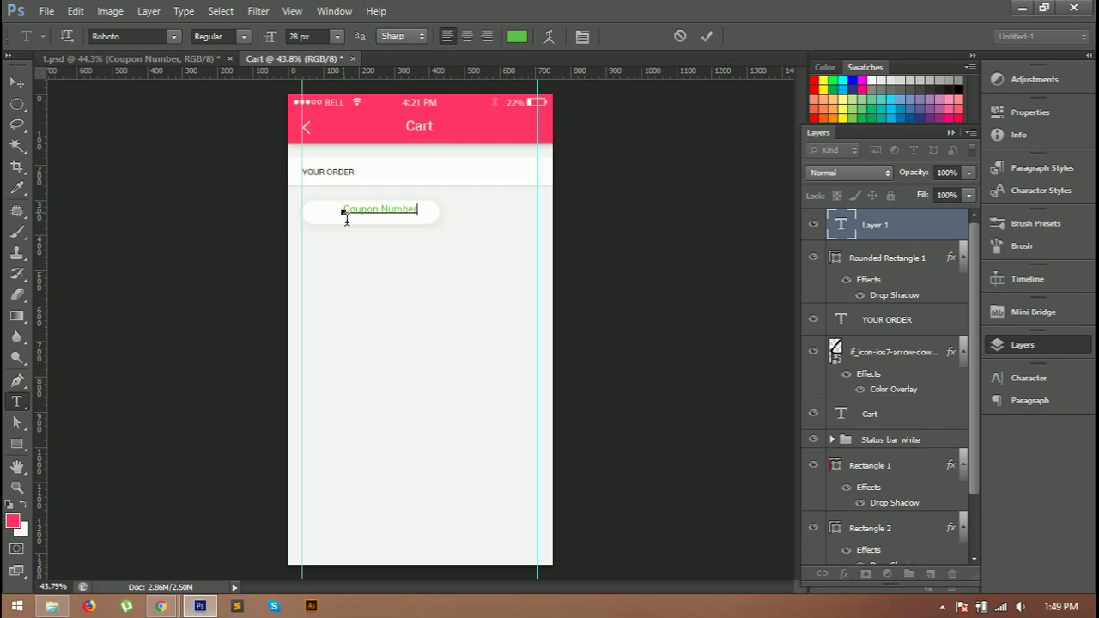
pyautogui.hotkey('ctrl', 'Return')
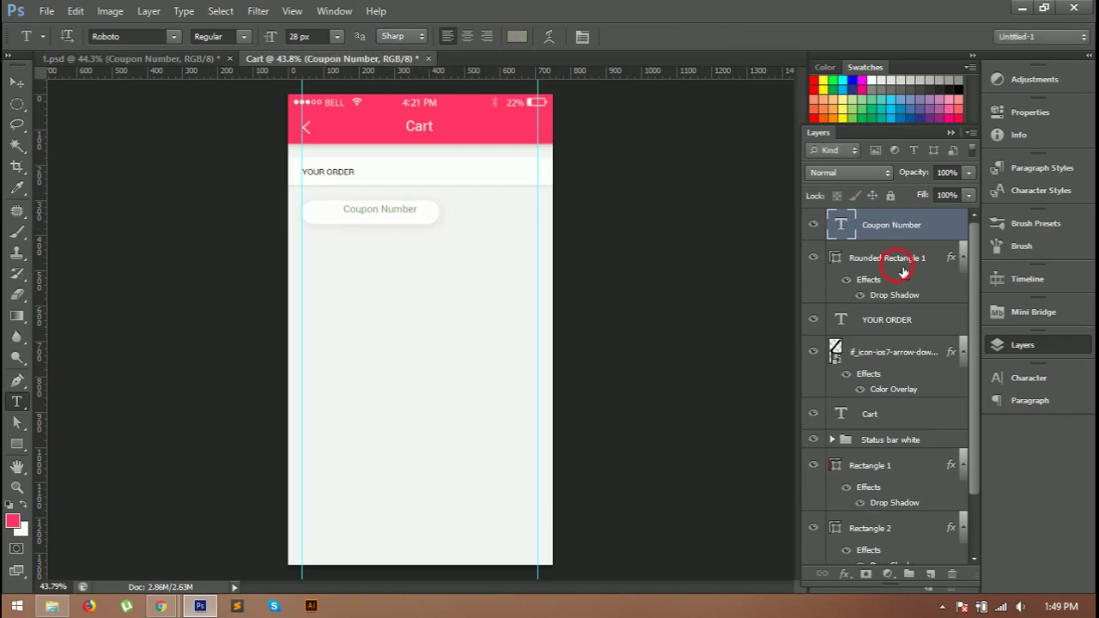
pyautogui.keyDown('ctrl'); pyautogui.click(885, 257); pyautogui.keyUp('ctrl')
pyautogui.press('v')
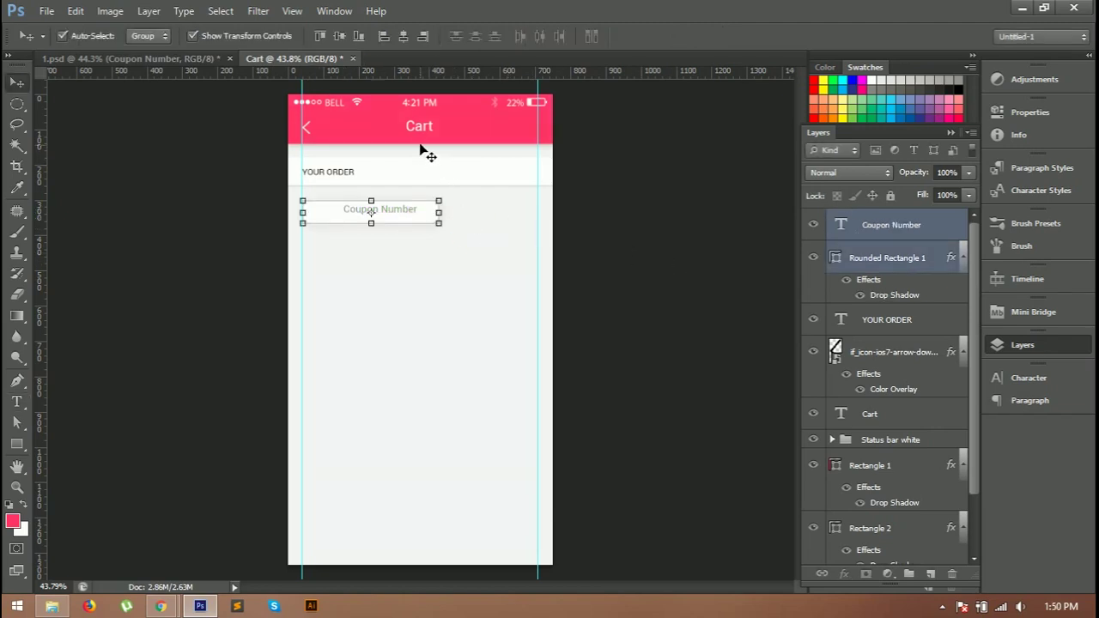
pyautogui.click(343, 40)
pyautogui.click(406, 37)
pyautogui.click(519, 249)
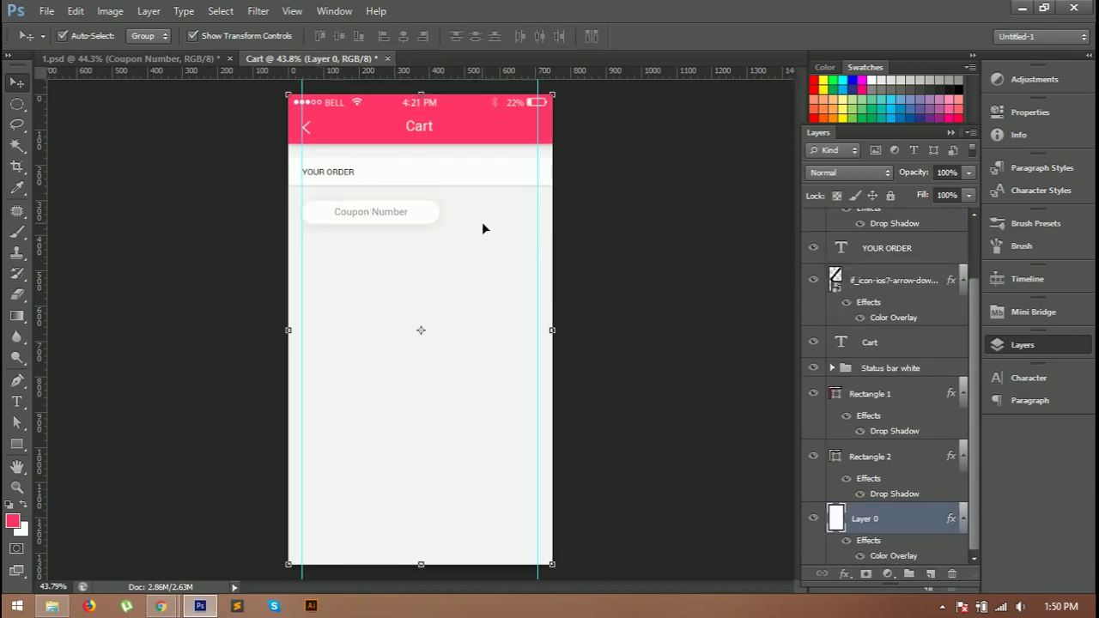
# - Draw a second pill right of the coupon field and give it a drop shadow
pyautogui.press('u')
pyautogui.moveTo(444, 201); pyautogui.dragTo(511, 224)
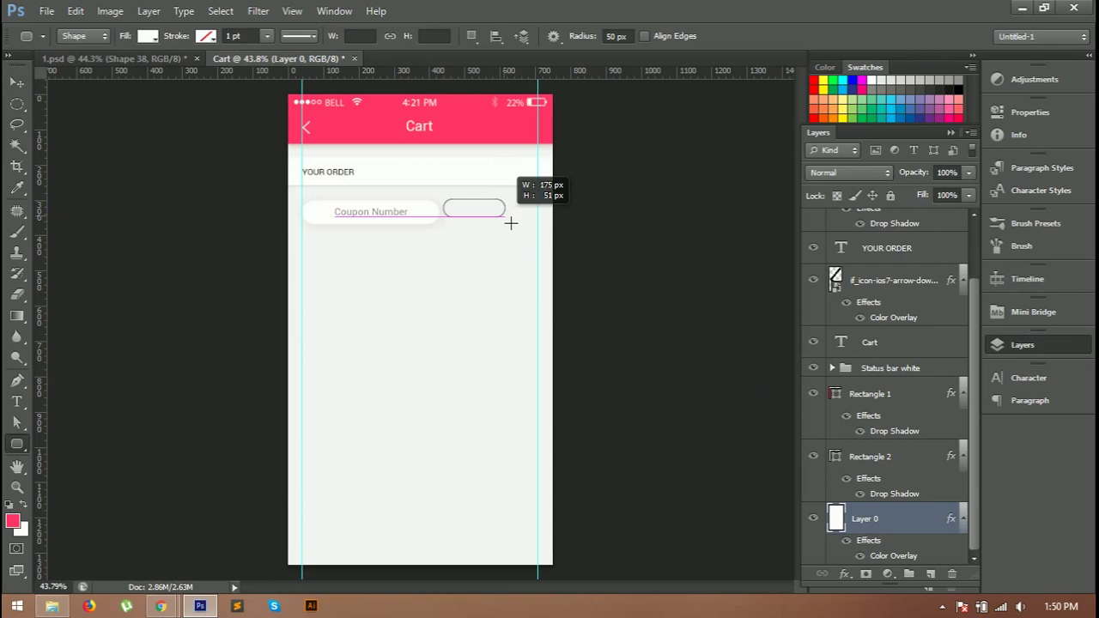
pyautogui.press('v')
pyautogui.rightClick(917, 519)
pyautogui.click(808, 53)
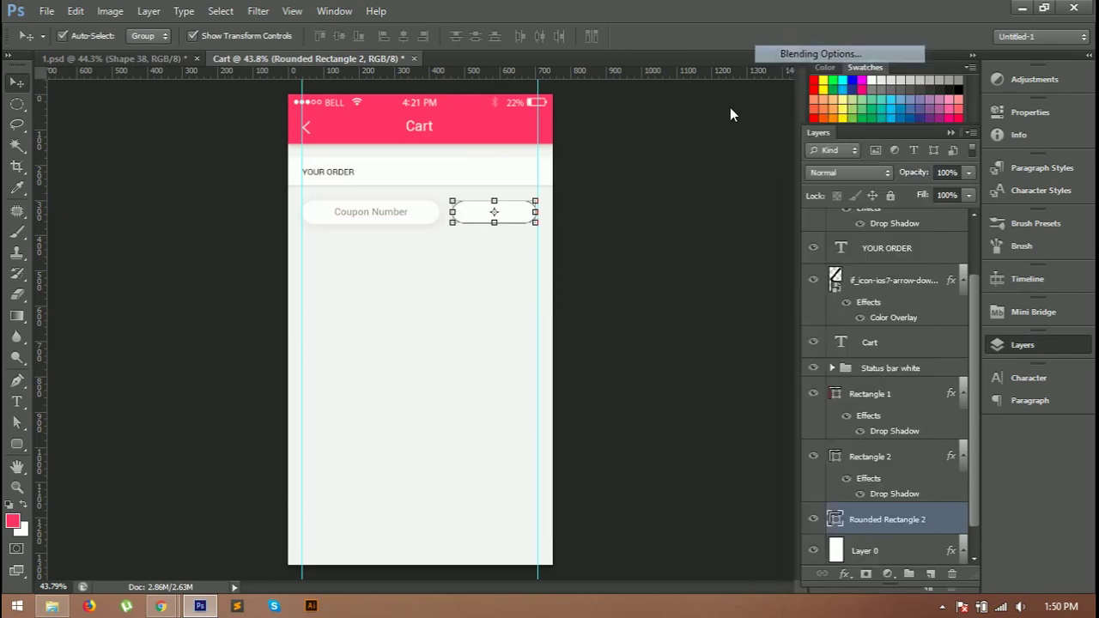
pyautogui.click(644, 353)
pyautogui.click(1075, 117)
# - Fill the new pill button with dark brown and deselect it
pyautogui.press('u')
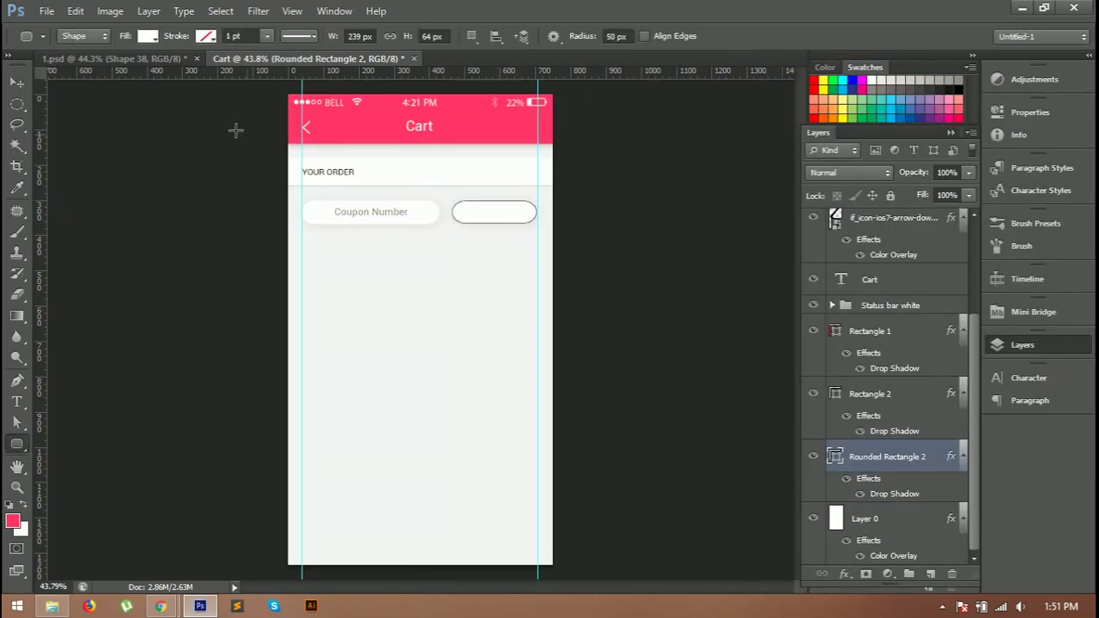
pyautogui.click(148, 36)
pyautogui.click(216, 148)
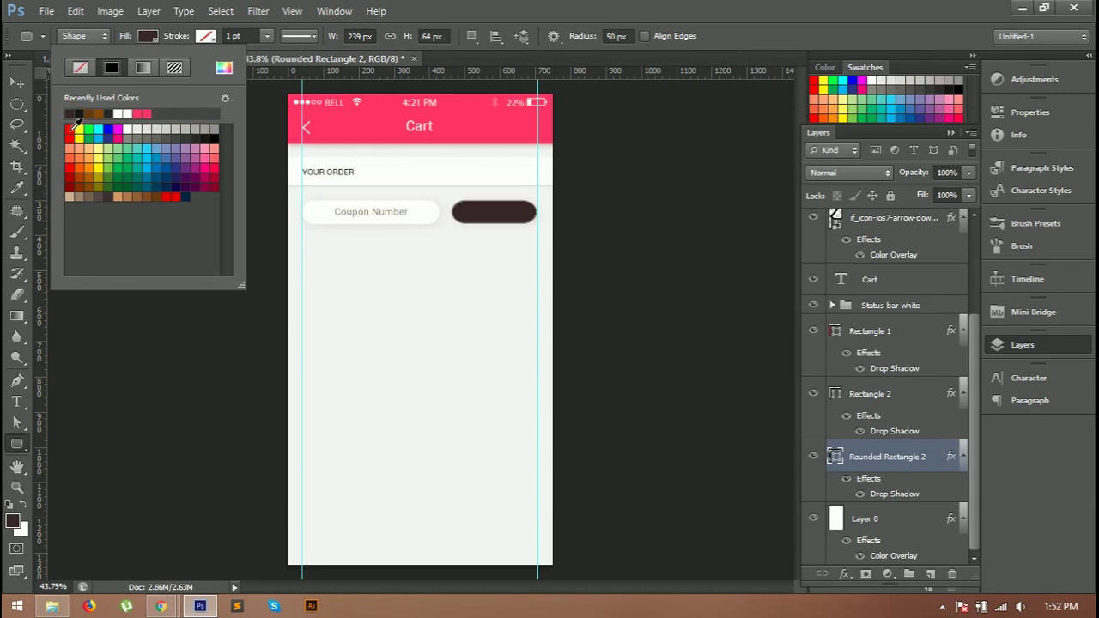
pyautogui.click(142, 40)
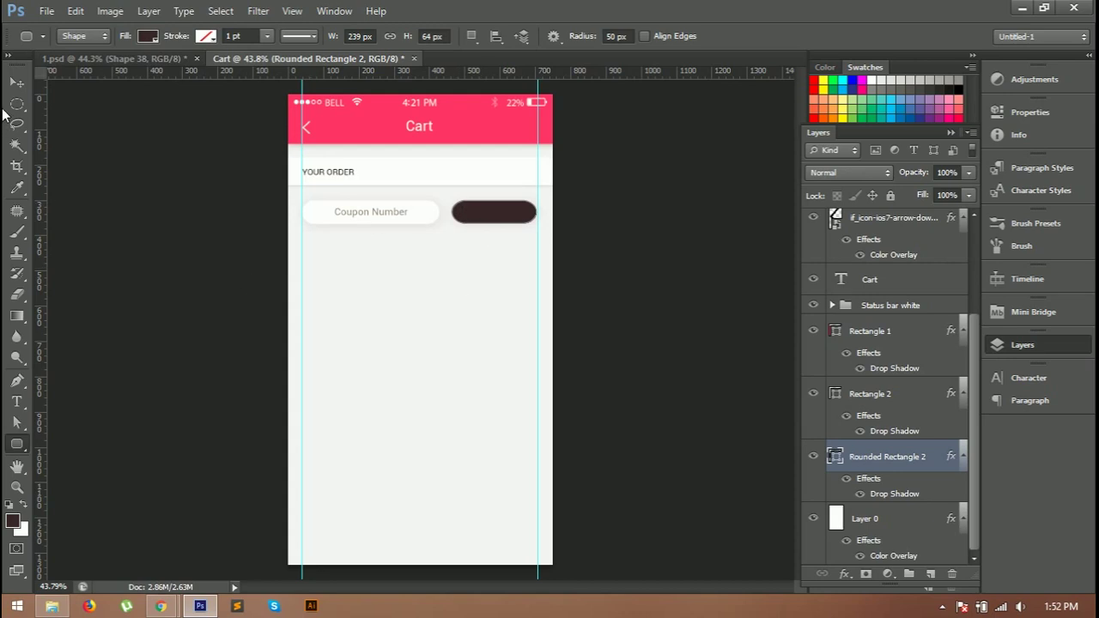
pyautogui.press('v')
pyautogui.click(589, 257)
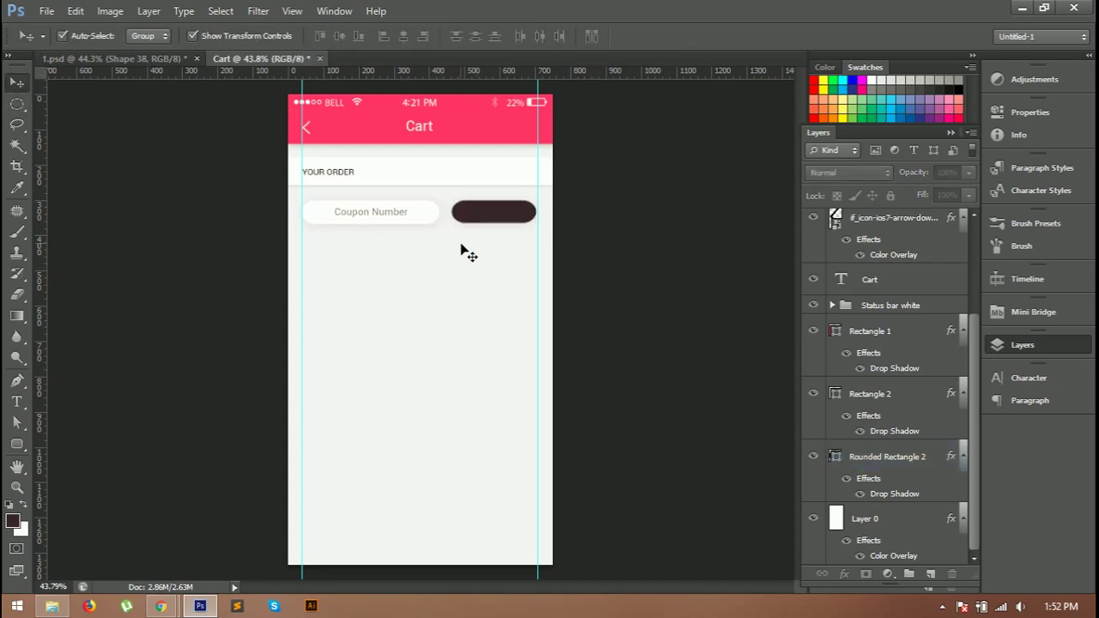
# - Type 'Apply' on the dark button in white text
pyautogui.press('t')
pyautogui.click(464, 216)
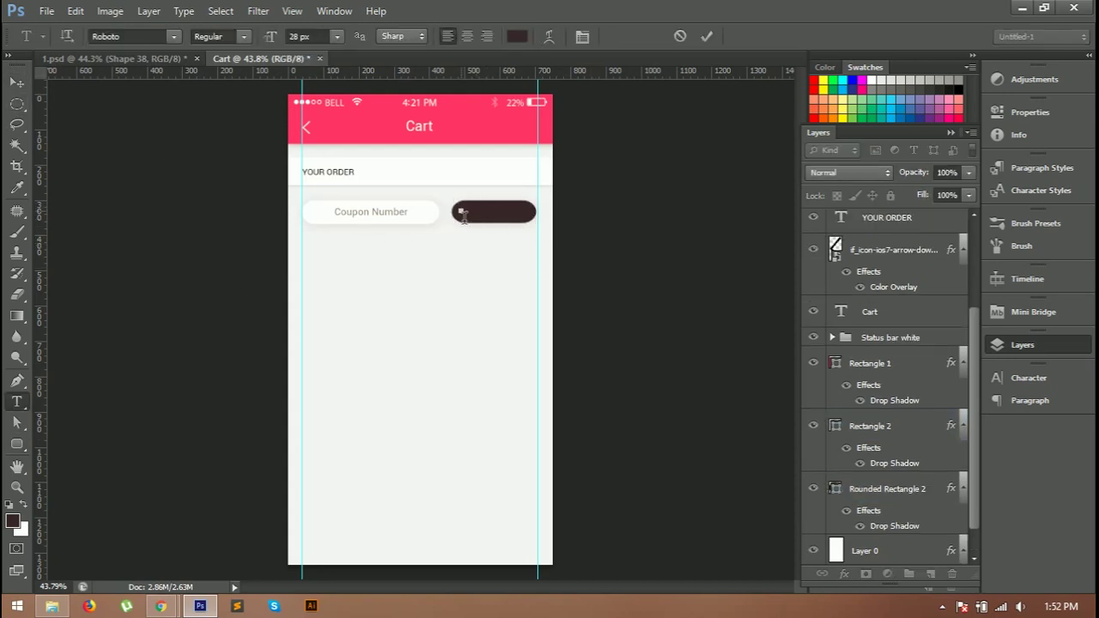
pyautogui.write('Apply')
pyautogui.hotkey('ctrl', 'a')
pyautogui.click(516, 36)
pyautogui.moveTo(760, 217); pyautogui.dragTo(679, 210)
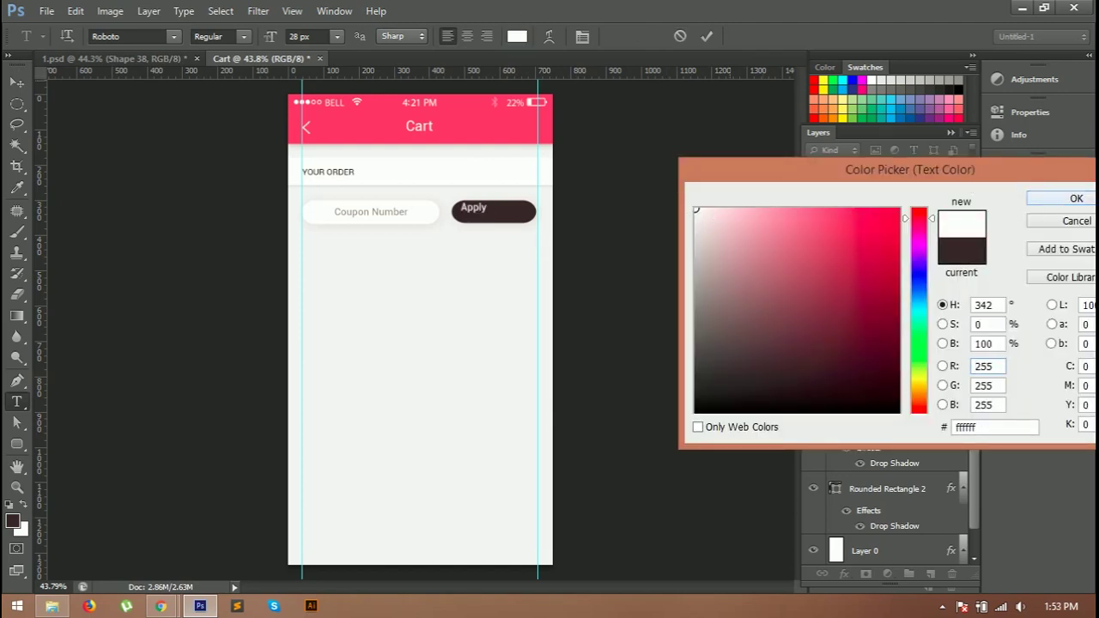
pyautogui.press('Return')
pyautogui.click(927, 233)
# - Centre the Apply text vertically and horizontally on the button
pyautogui.keyDown('shift'); pyautogui.click(911, 260); pyautogui.keyUp('shift')
pyautogui.press('v')
pyautogui.click(344, 36)
pyautogui.click(402, 37)
pyautogui.click(476, 332)
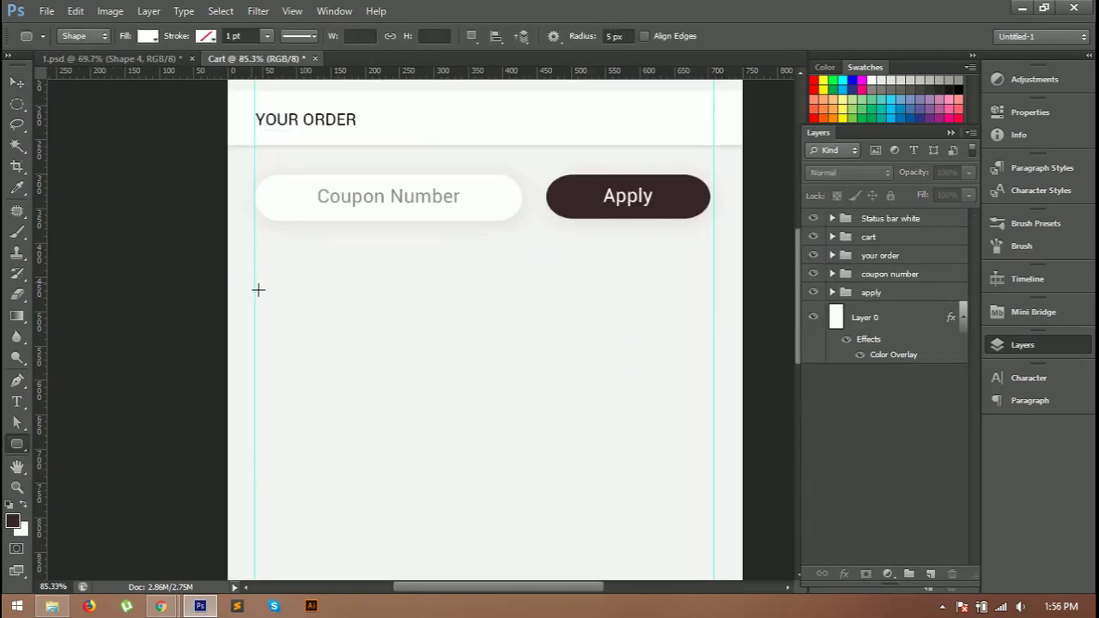
# - Draw a rounded square thumbnail and clip the rasterized shoe image into it
pyautogui.moveTo(314, 303); pyautogui.dragTo(370, 362)
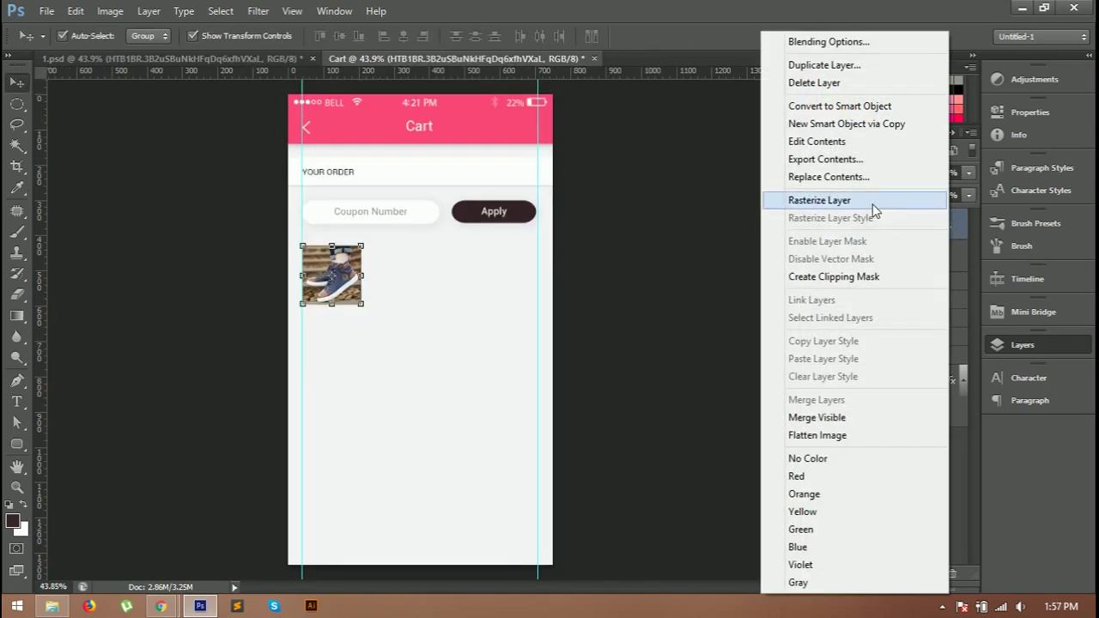
pyautogui.click(873, 202)
pyautogui.rightClick(887, 225)
pyautogui.click(915, 235)
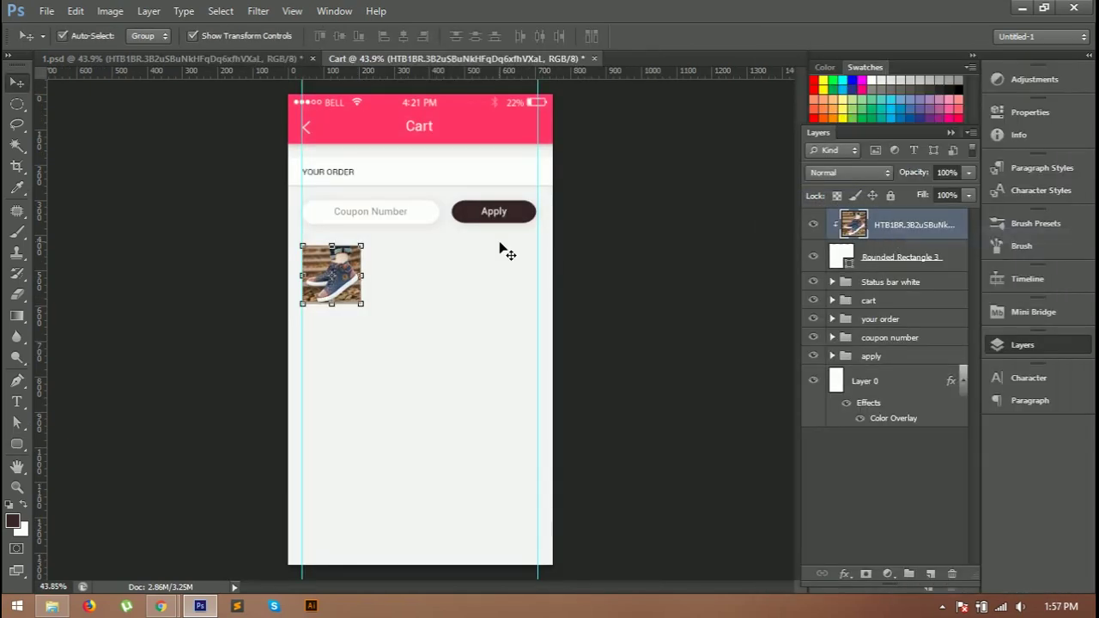
pyautogui.click(486, 273)
# - Add a vertical guide at 253 px and start a text line beside the shoe photo
pyautogui.press('t')
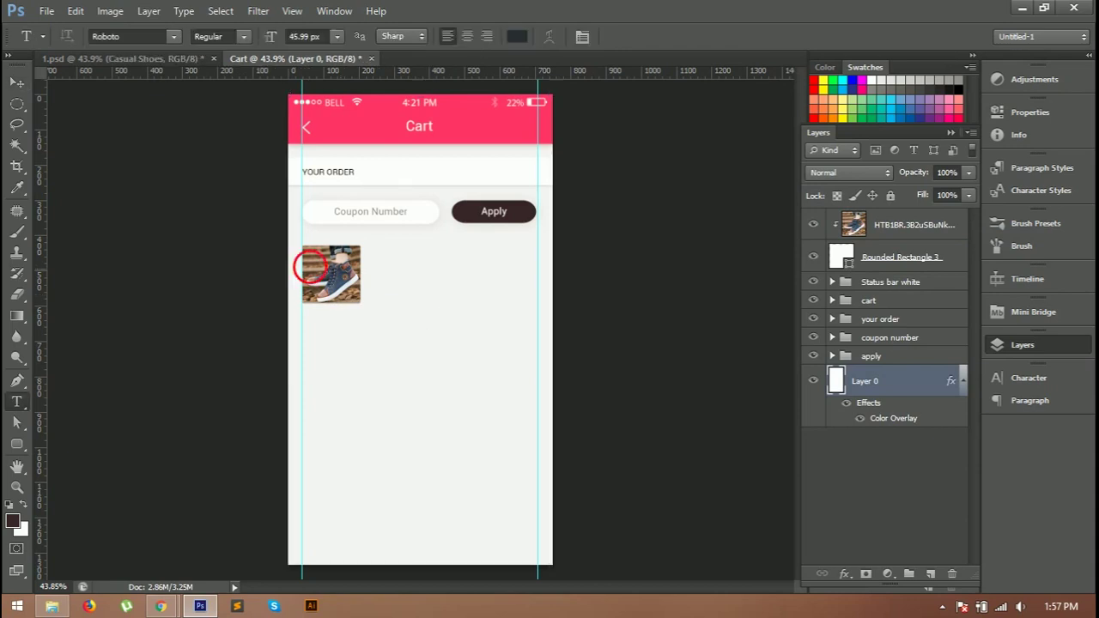
pyautogui.moveTo(38, 289); pyautogui.dragTo(384, 288)
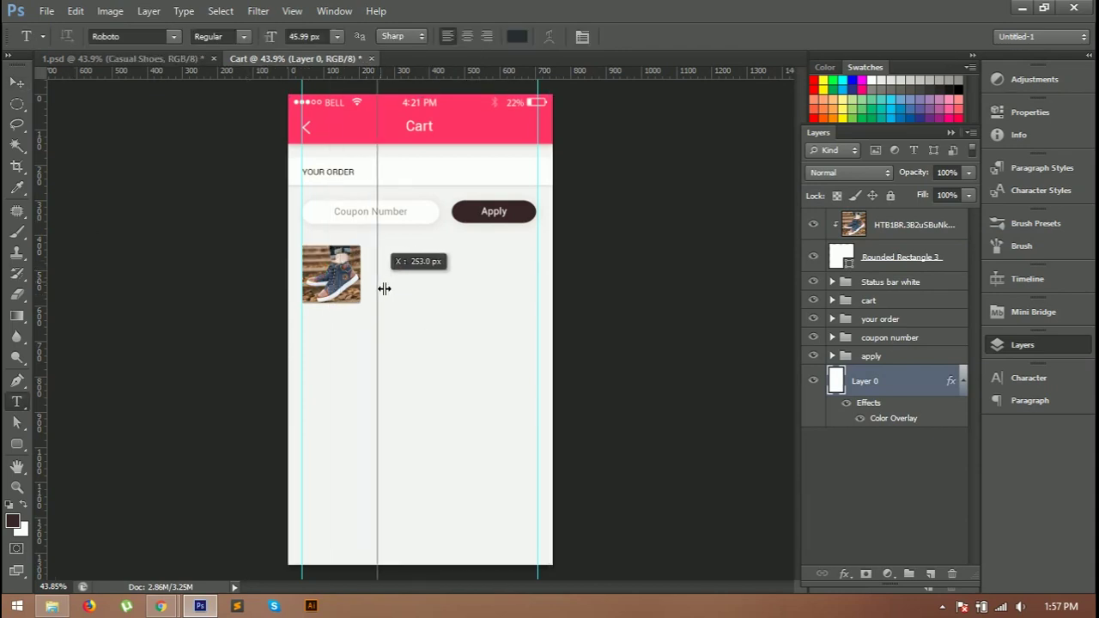
pyautogui.click(390, 262)
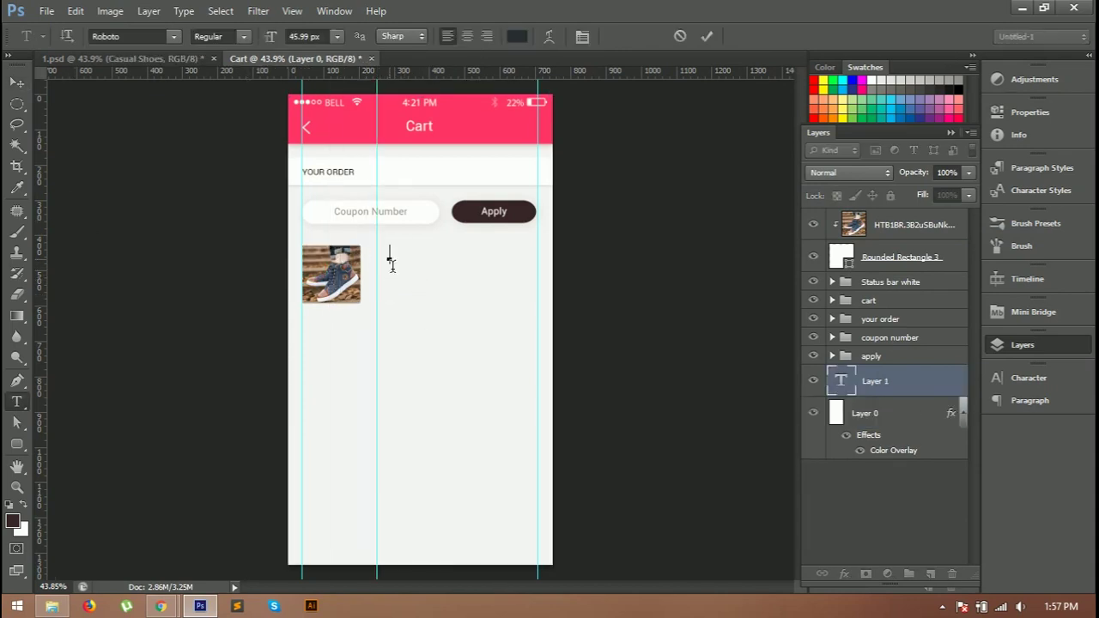
# - Add the product name 'Casual Shoes' and line it up with the guide
pyautogui.write('Casual Shoes')
pyautogui.hotkey('ctrl', 'a')
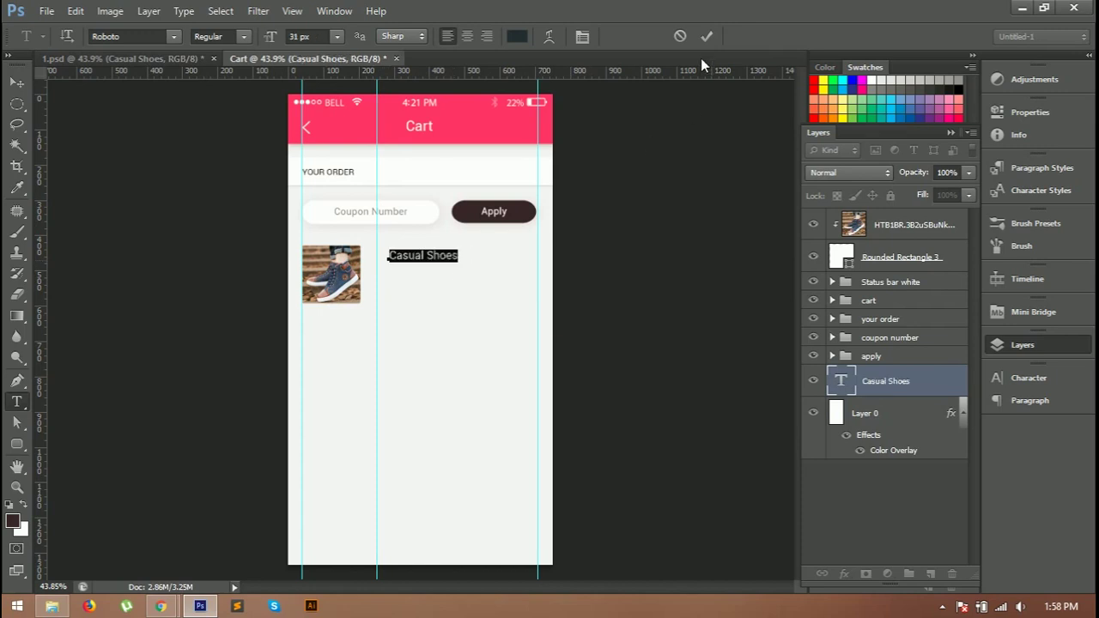
pyautogui.click(707, 38)
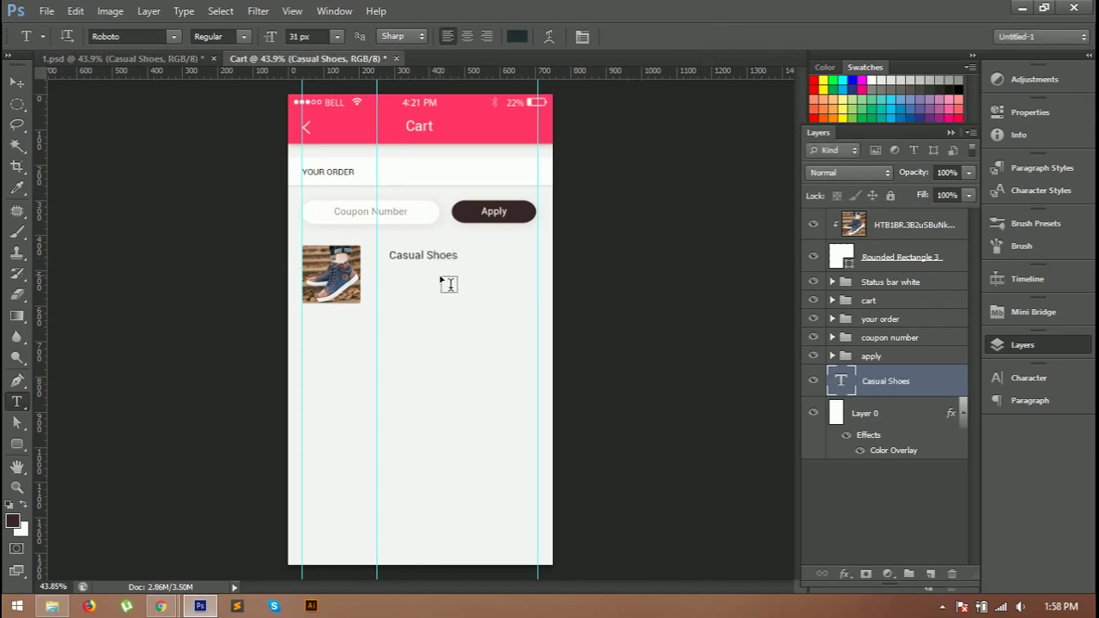
pyautogui.press('v')
pyautogui.moveTo(440, 263); pyautogui.dragTo(427, 265)
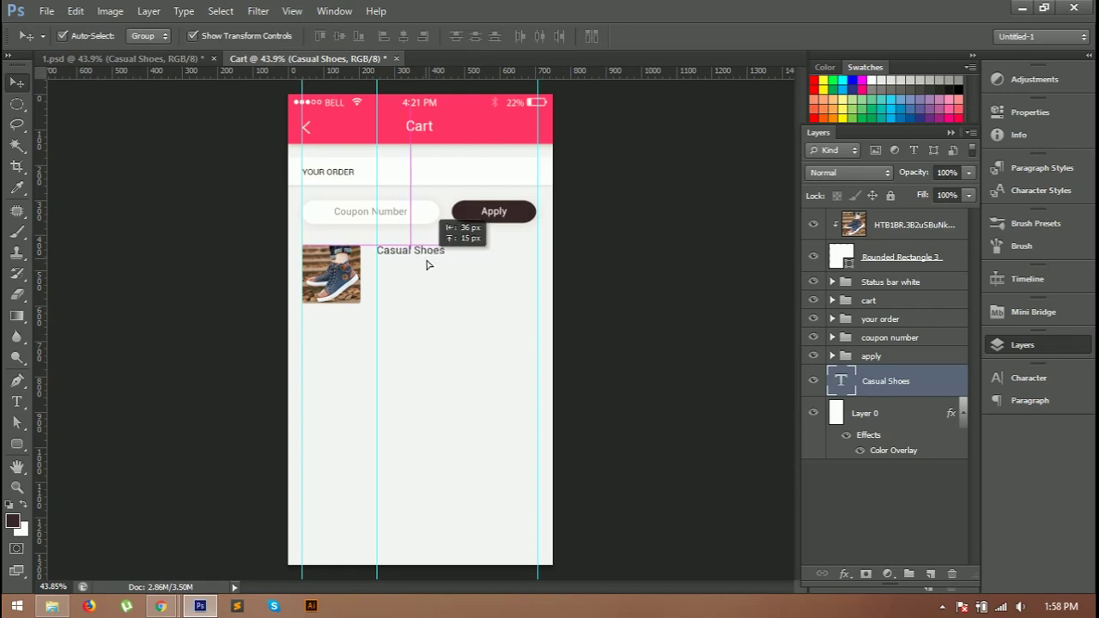
pyautogui.click(425, 288)
# - Add the grey 'Stars Casual' subtitle under the product name
pyautogui.press('t')
pyautogui.click(380, 268)
pyautogui.write('Sta')
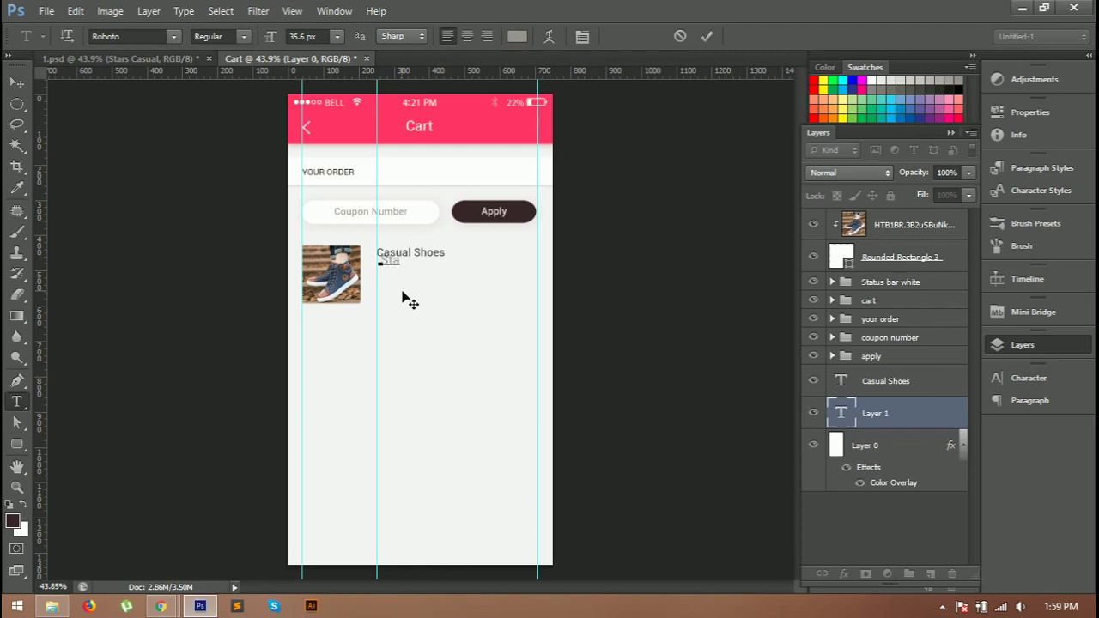
pyautogui.write('rs Cas')
pyautogui.write('ual')
pyautogui.scroll(3, 409, 301)
# - Add the cyan '$99.00' price below the Stars Casual subtitle
pyautogui.click(341, 260)
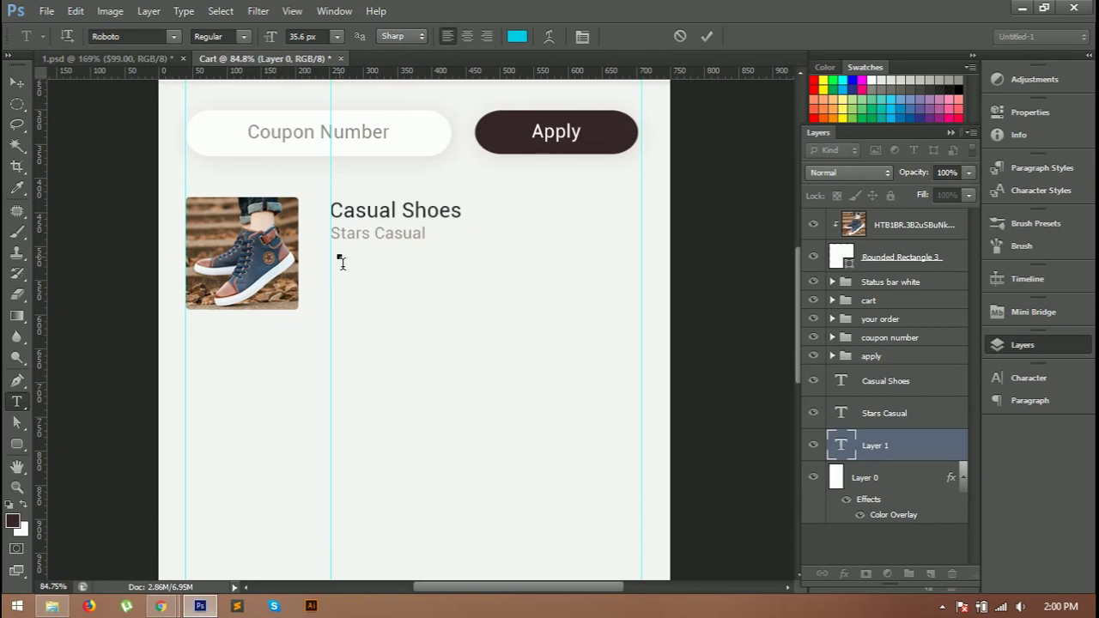
pyautogui.write('$')
pyautogui.write('99.')
pyautogui.write('00')
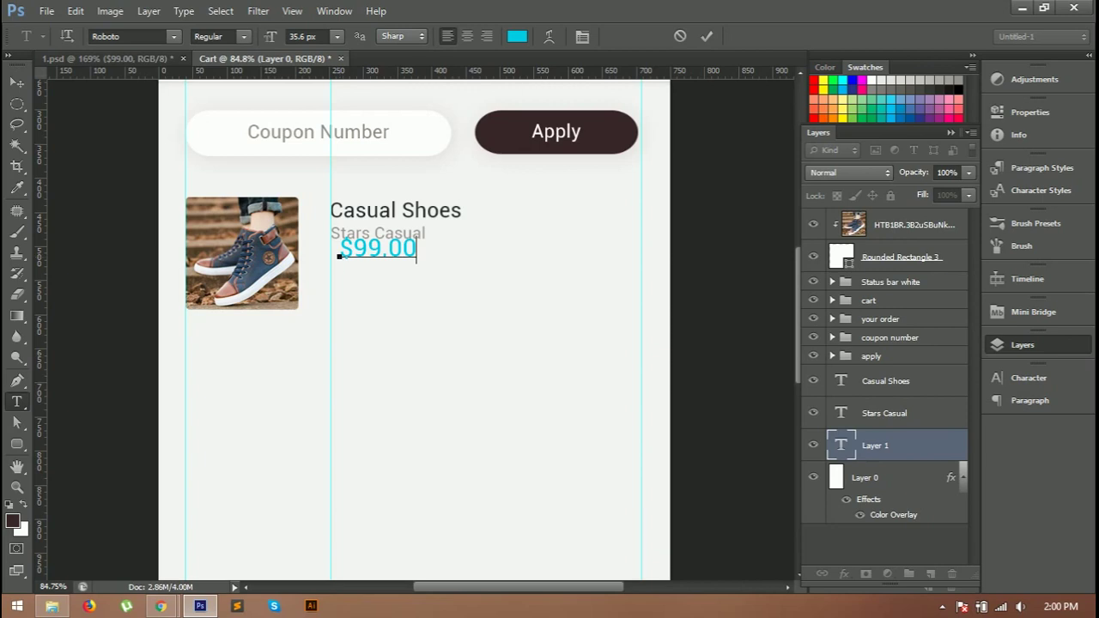
pyautogui.hotkey('ctrl', 'Return')
pyautogui.press('v')
pyautogui.click(405, 260)
pyautogui.press('t')
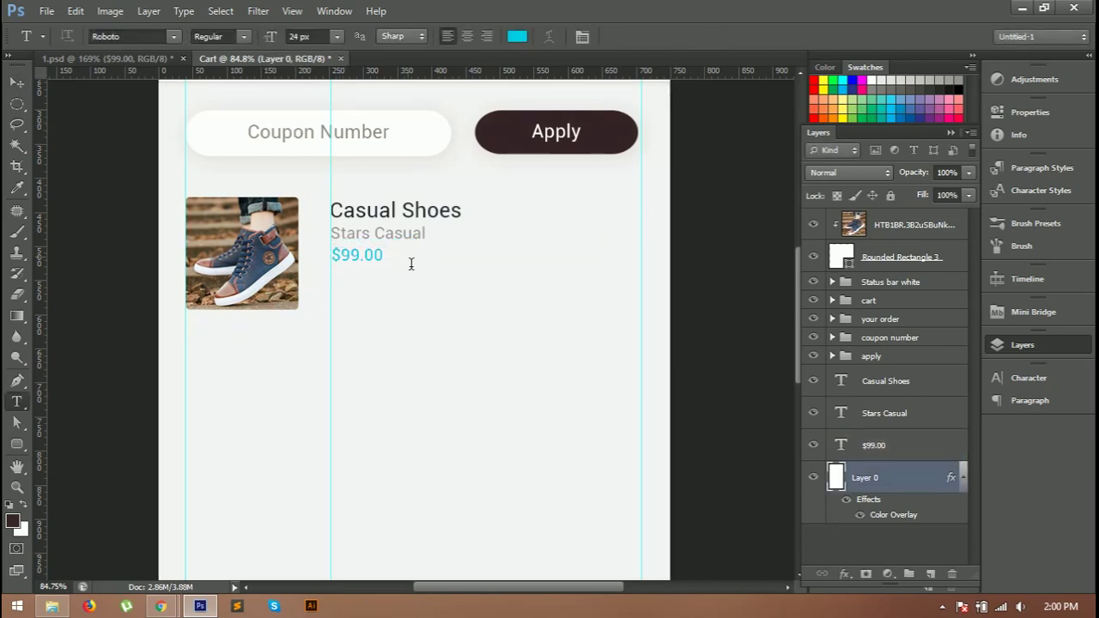
pyautogui.click(411, 264)
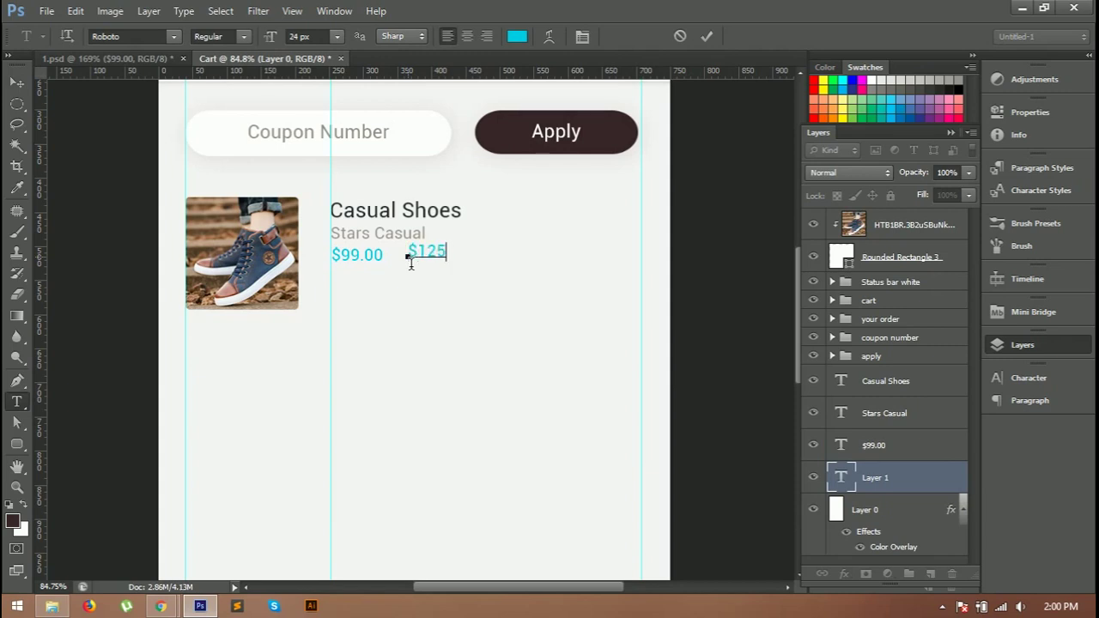
pyautogui.write('$125.00')
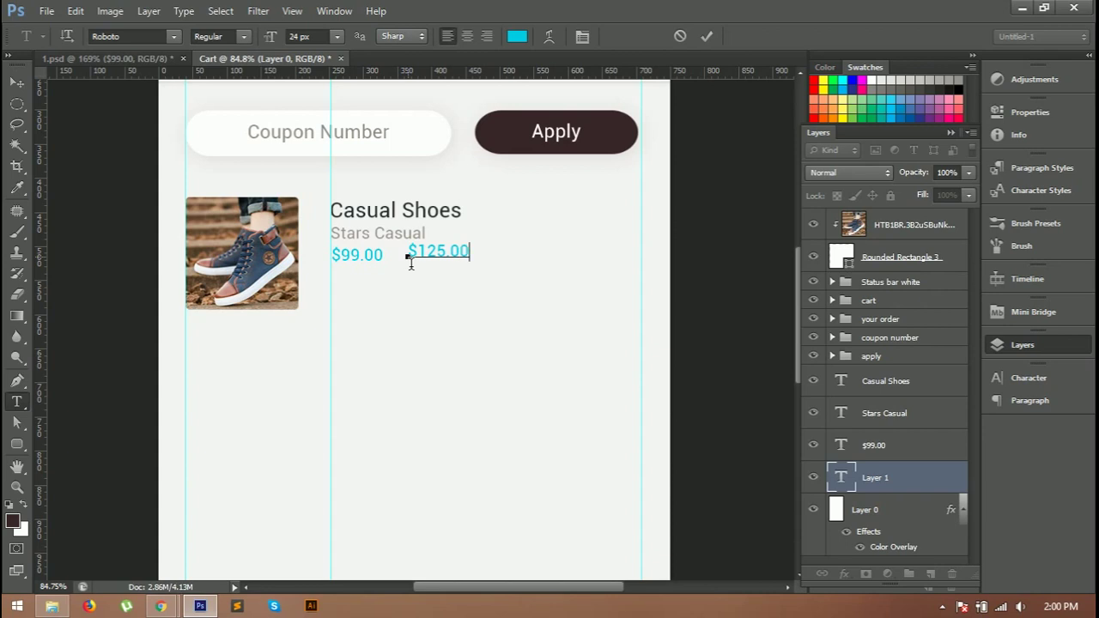
# - Make the $125.00 text mid grey and struck through
pyautogui.hotkey('ctrl', 'a')
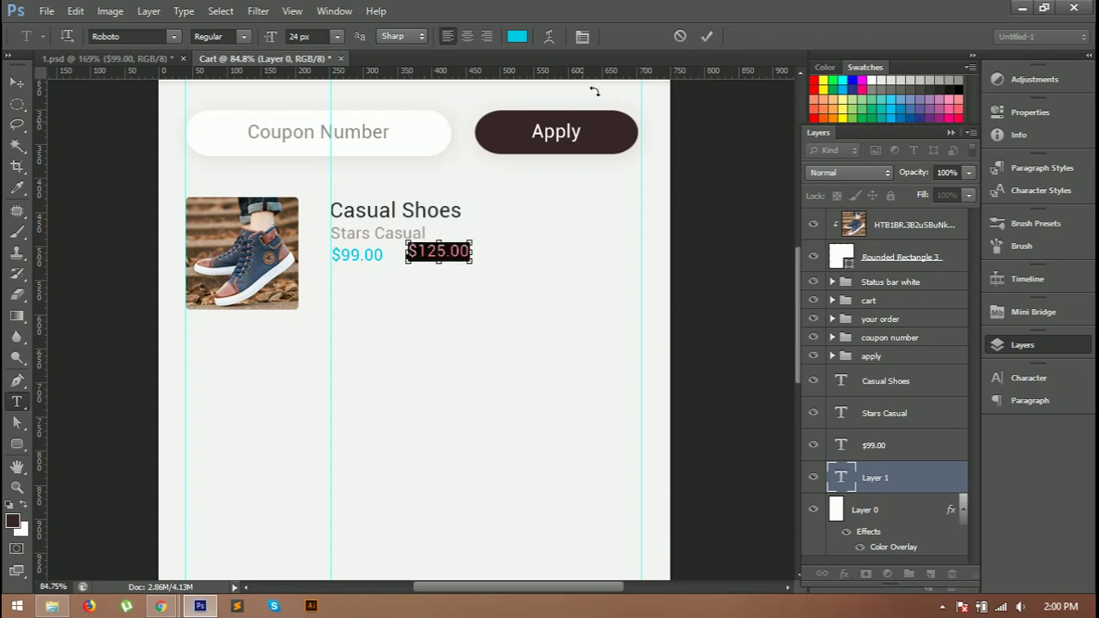
pyautogui.click(518, 36)
pyautogui.click(697, 290)
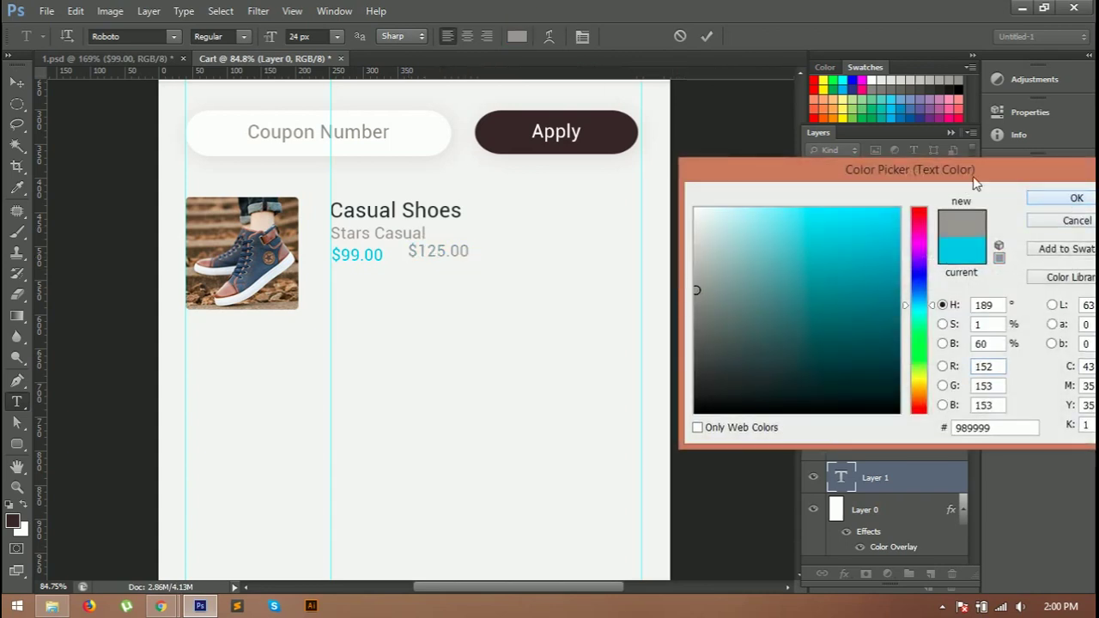
pyautogui.click(1065, 200)
pyautogui.click(583, 36)
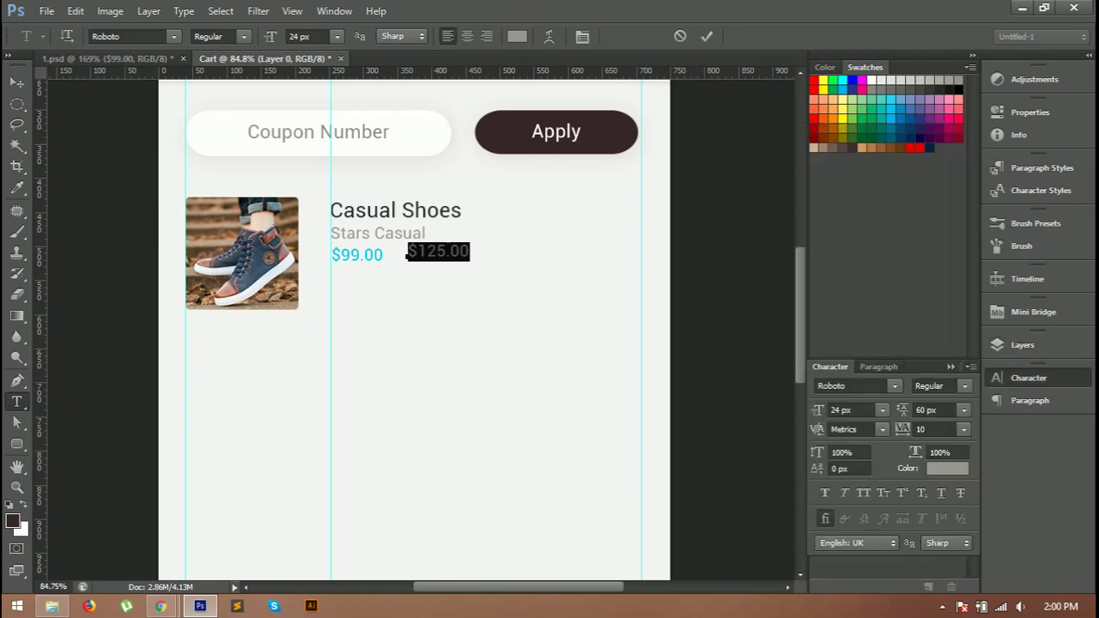
pyautogui.click(960, 493)
pyautogui.click(706, 36)
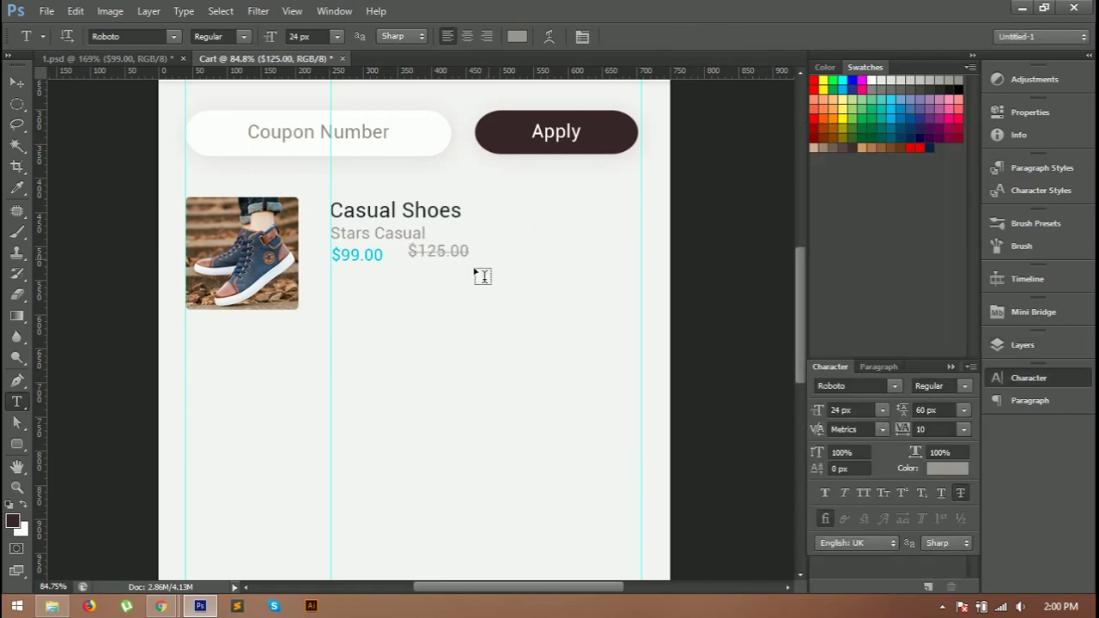
# - Position $125.00 just right of $99.00 on the same line
pyautogui.press('v')
pyautogui.moveTo(438, 249); pyautogui.dragTo(445, 261)
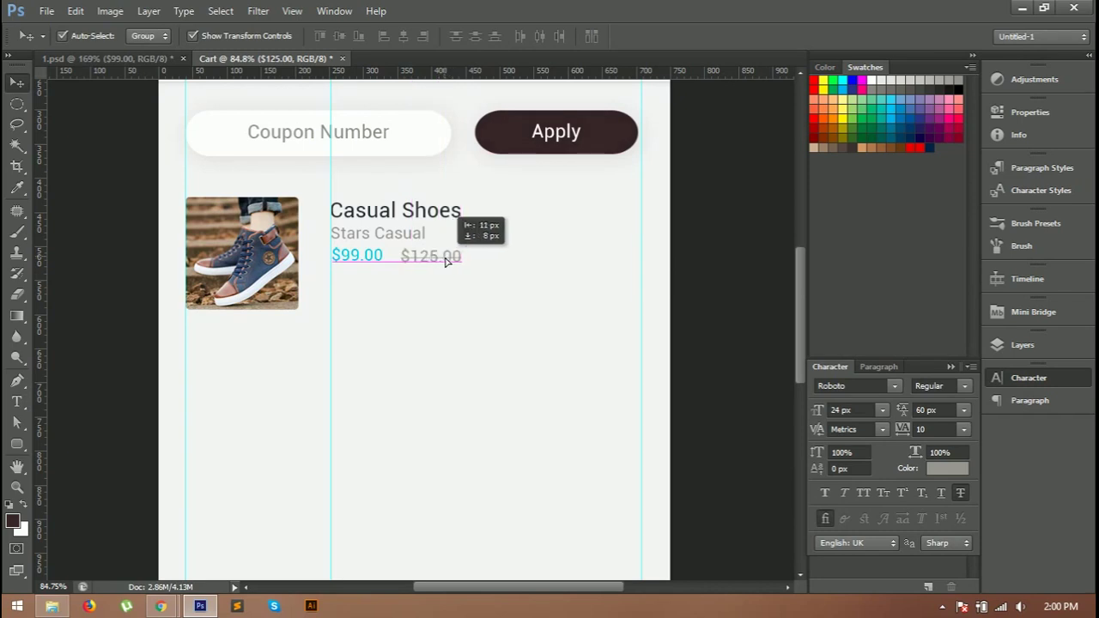
pyautogui.moveTo(446, 262); pyautogui.dragTo(452, 261)
pyautogui.click(428, 300)
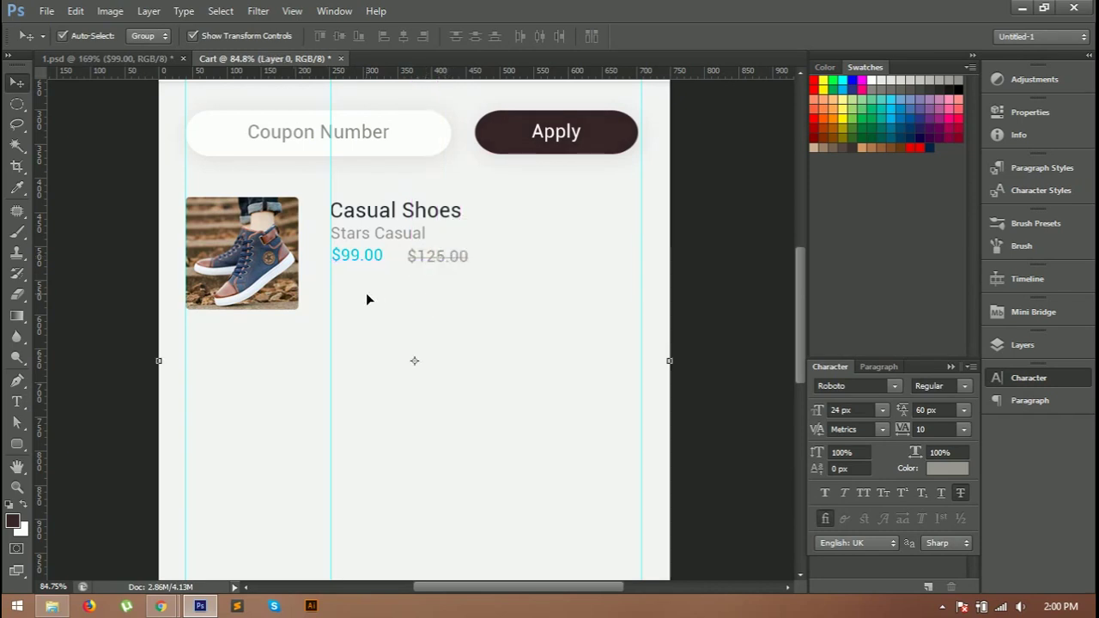
# - Draw a small pink rounded square below the $99.00 price
pyautogui.press('u')
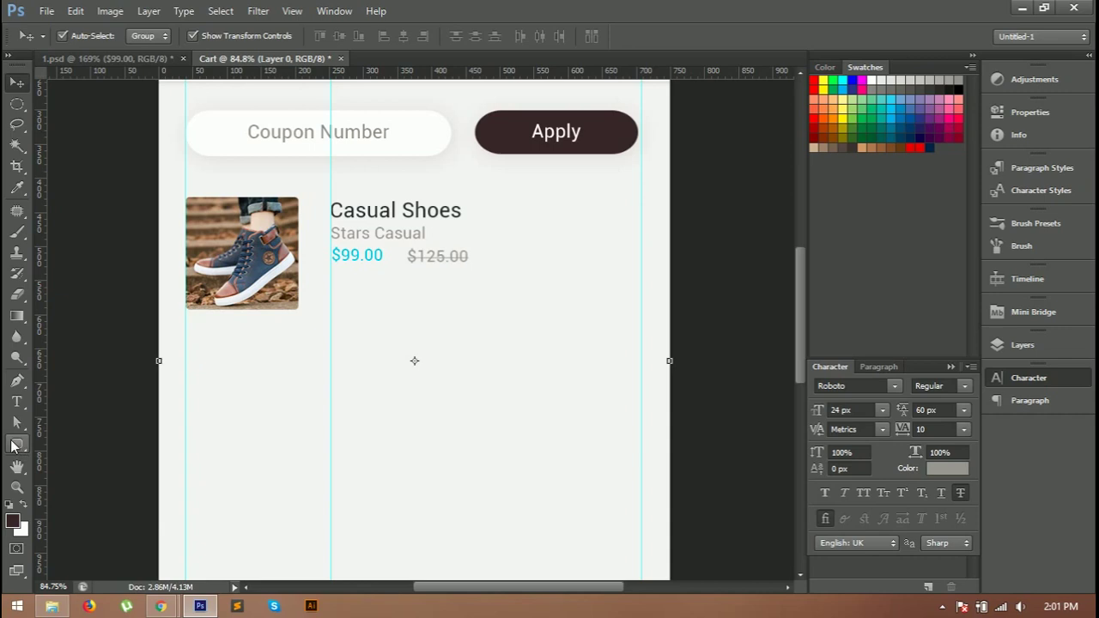
pyautogui.rightClick(16, 444)
pyautogui.click(72, 462)
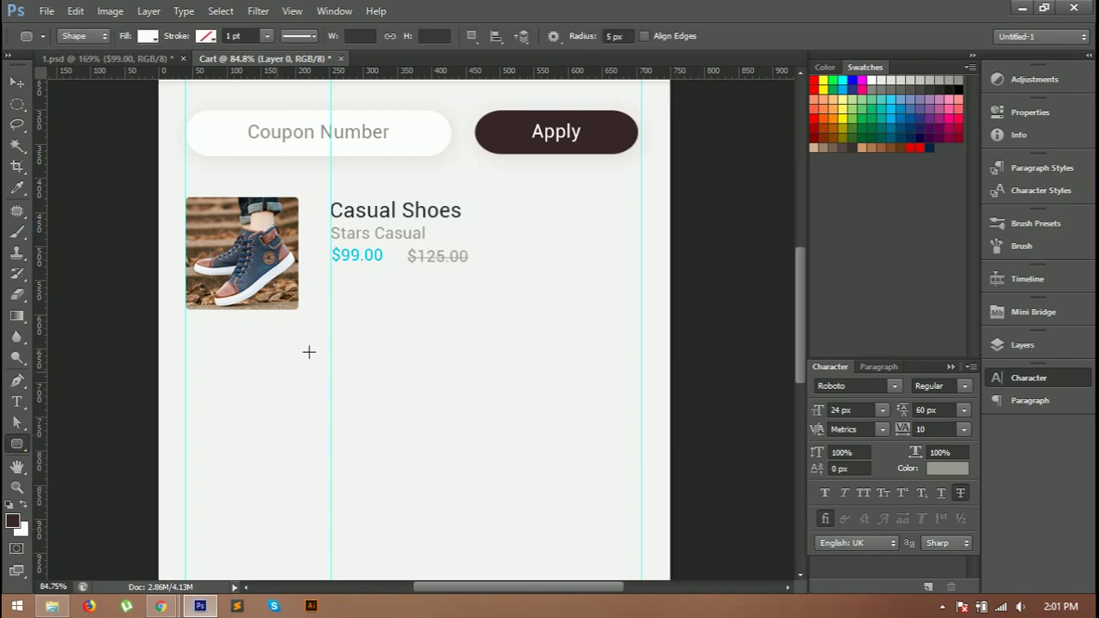
pyautogui.press('F7')
pyautogui.moveTo(334, 299); pyautogui.dragTo(367, 330)
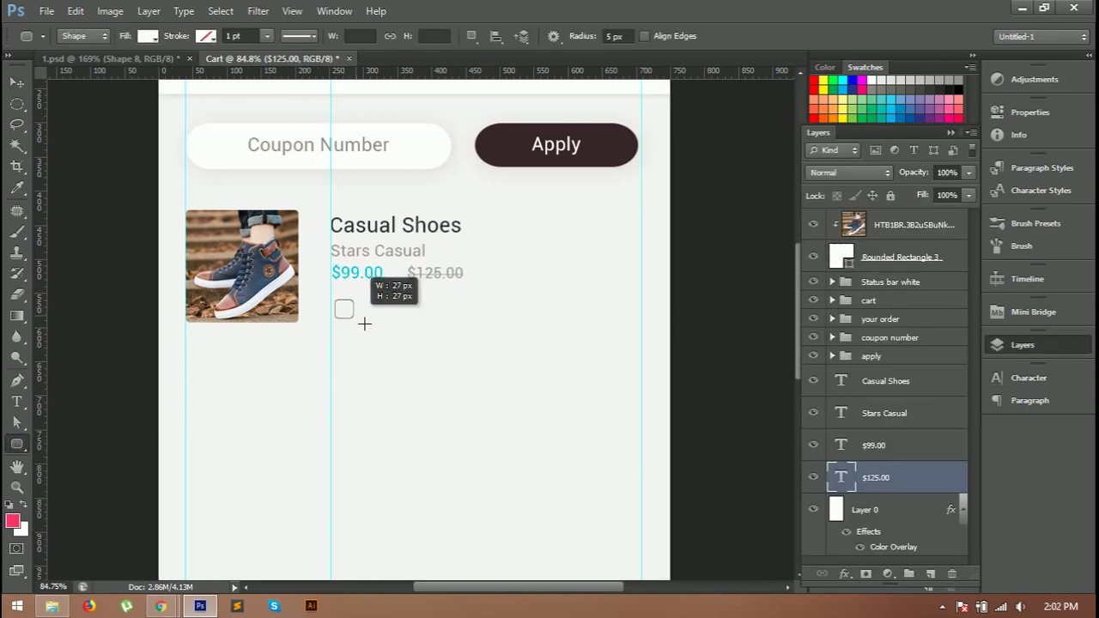
pyautogui.hotkey('alt', 'BackSpace')
# - Add a white '-' minus sign at 30 px beside the pink square
pyautogui.press('t')
pyautogui.click(359, 302)
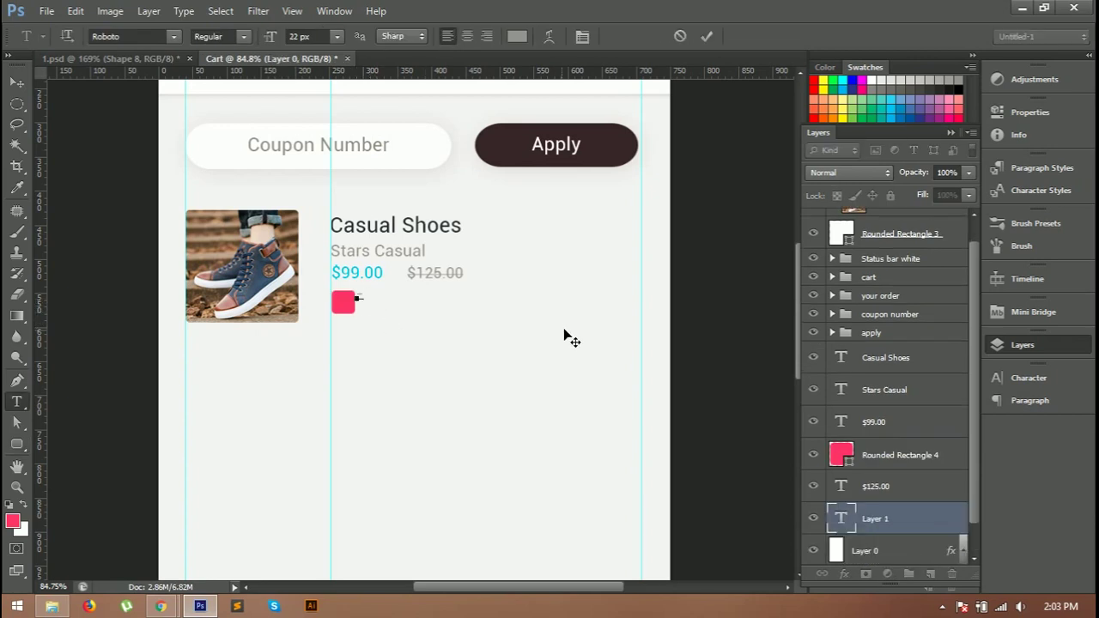
pyautogui.write('-')
pyautogui.hotkey('ctrl', 'a')
pyautogui.click(339, 36)
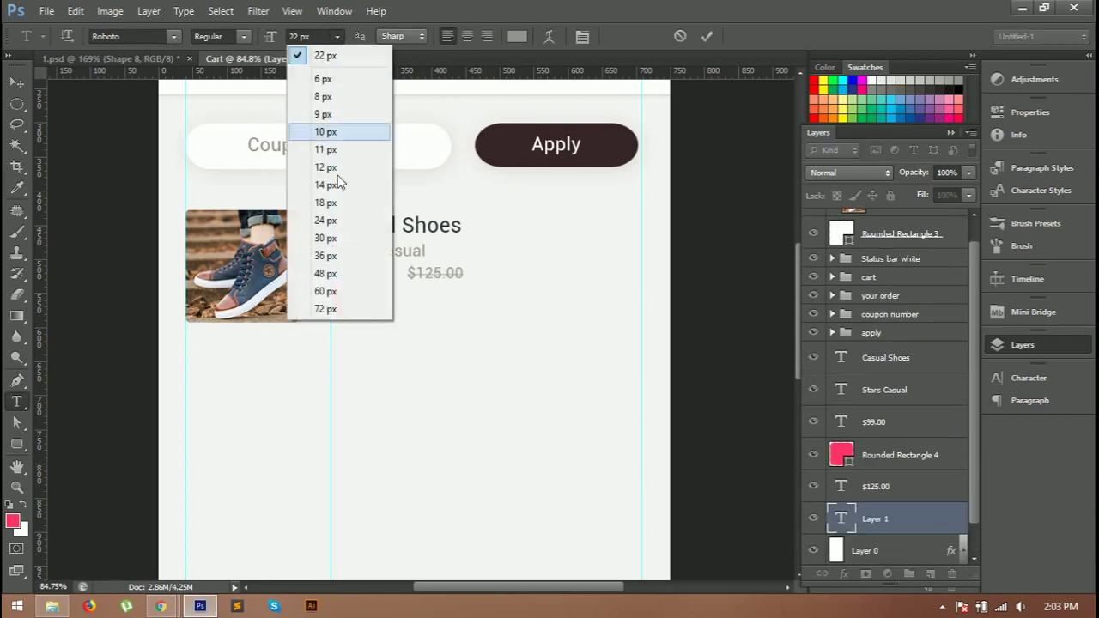
pyautogui.click(331, 219)
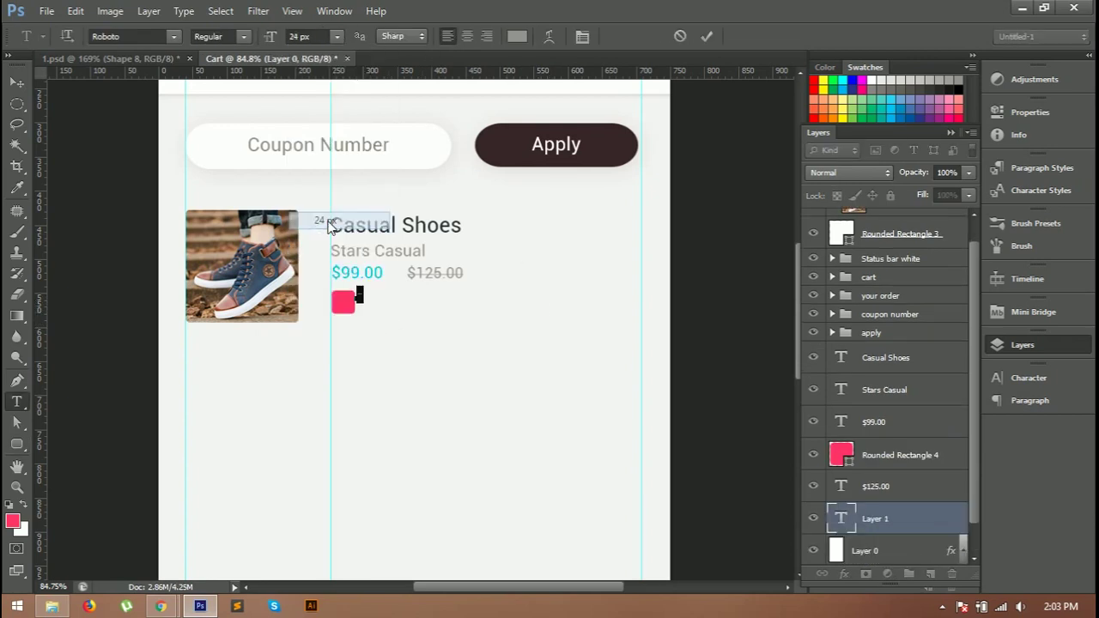
pyautogui.click(338, 36)
pyautogui.click(335, 237)
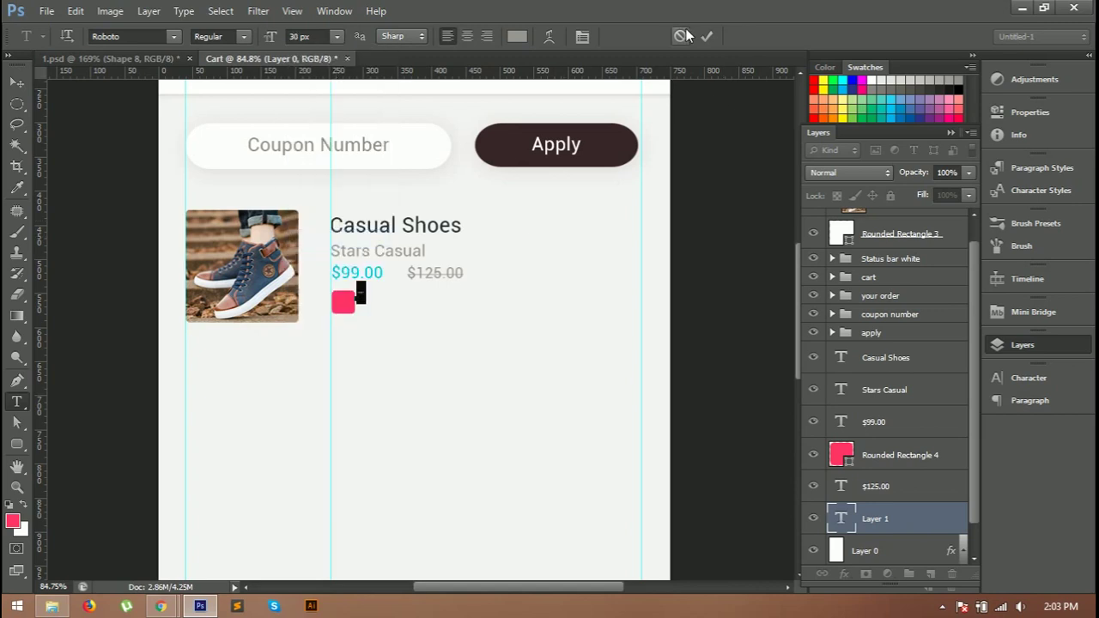
pyautogui.click(516, 36)
pyautogui.click(695, 215)
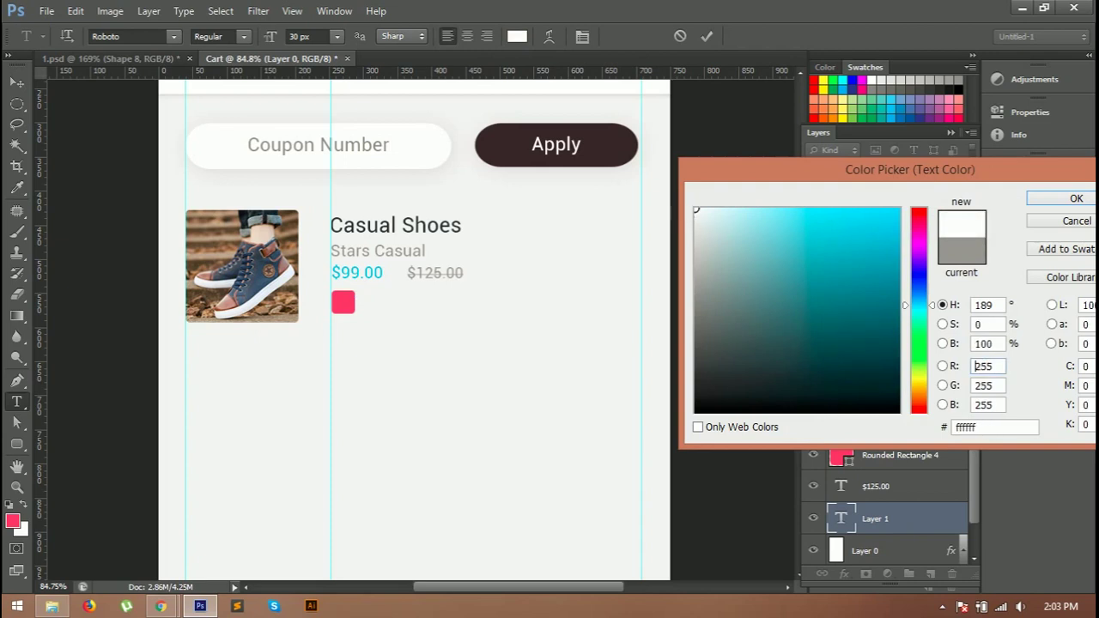
pyautogui.click(1077, 198)
pyautogui.click(706, 36)
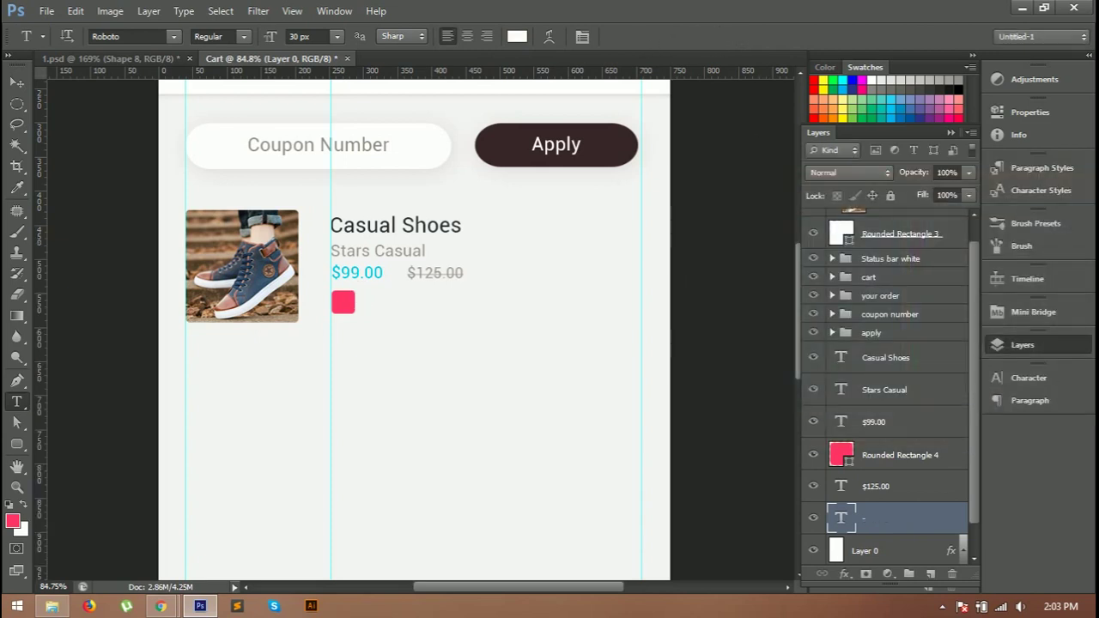
# - Centre the minus sign horizontally on the square and stack it above it
pyautogui.keyDown('ctrl'); pyautogui.click(895, 455); pyautogui.keyUp('ctrl')
pyautogui.press('v')
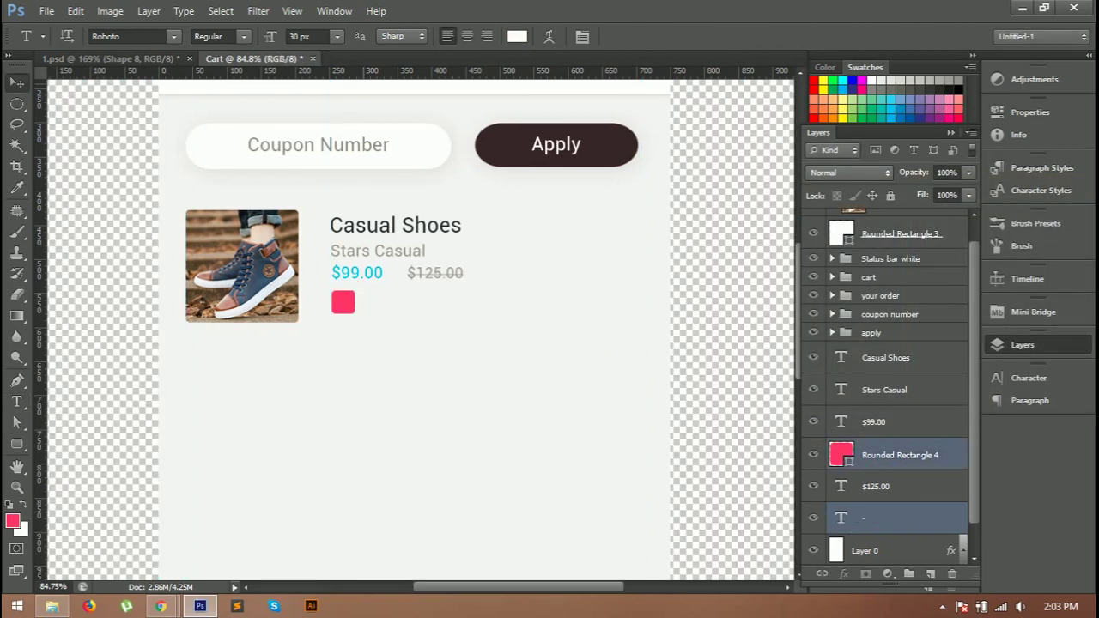
pyautogui.click(403, 40)
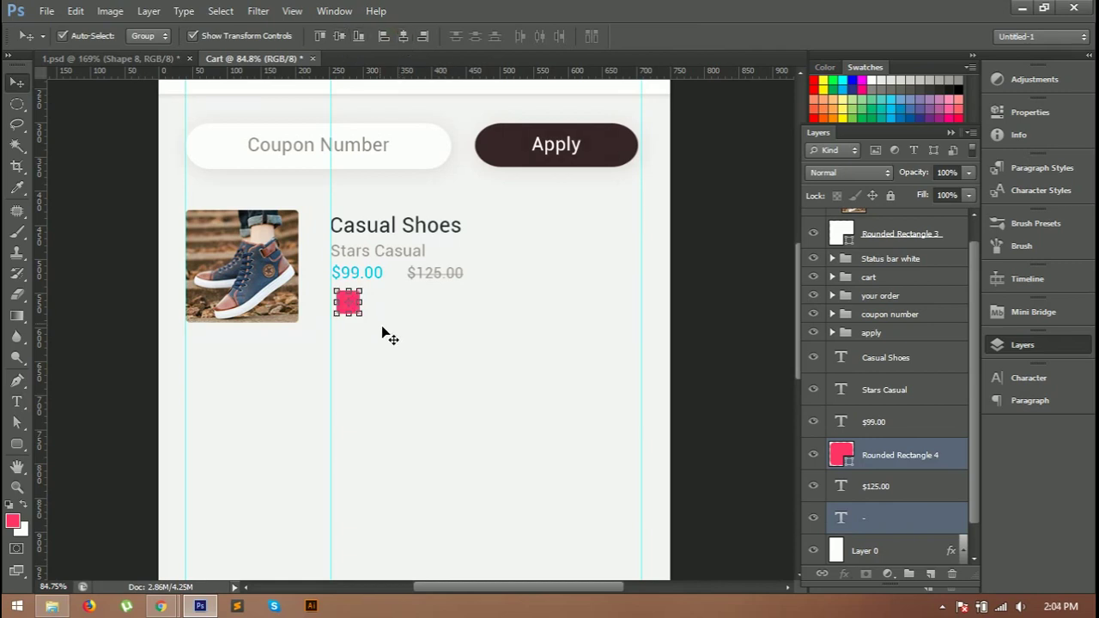
pyautogui.click(391, 336)
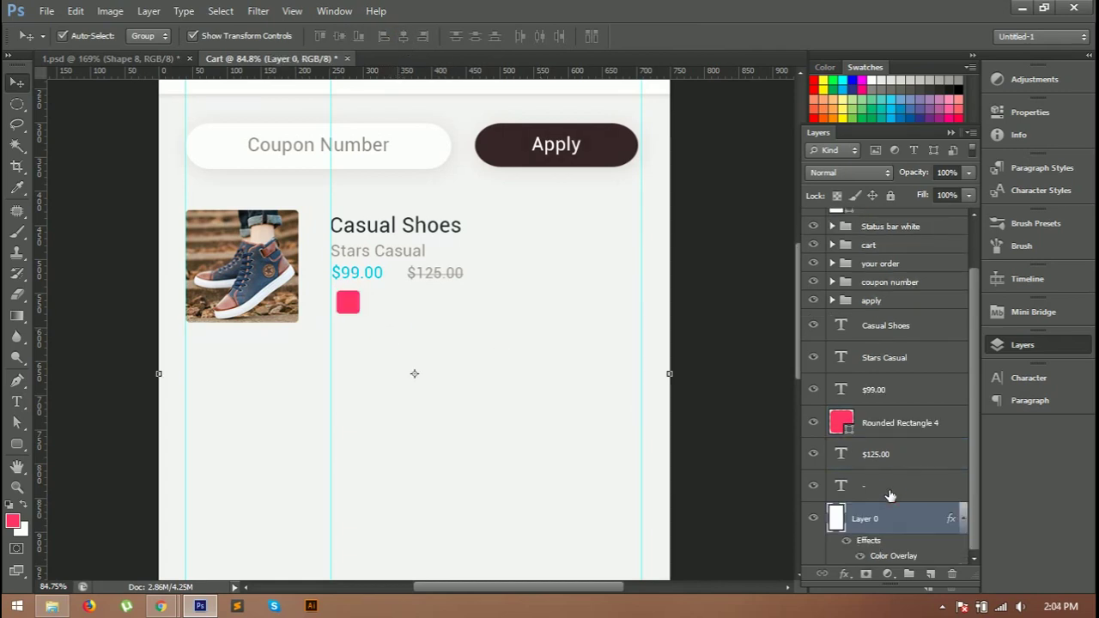
pyautogui.moveTo(888, 487); pyautogui.dragTo(885, 421)
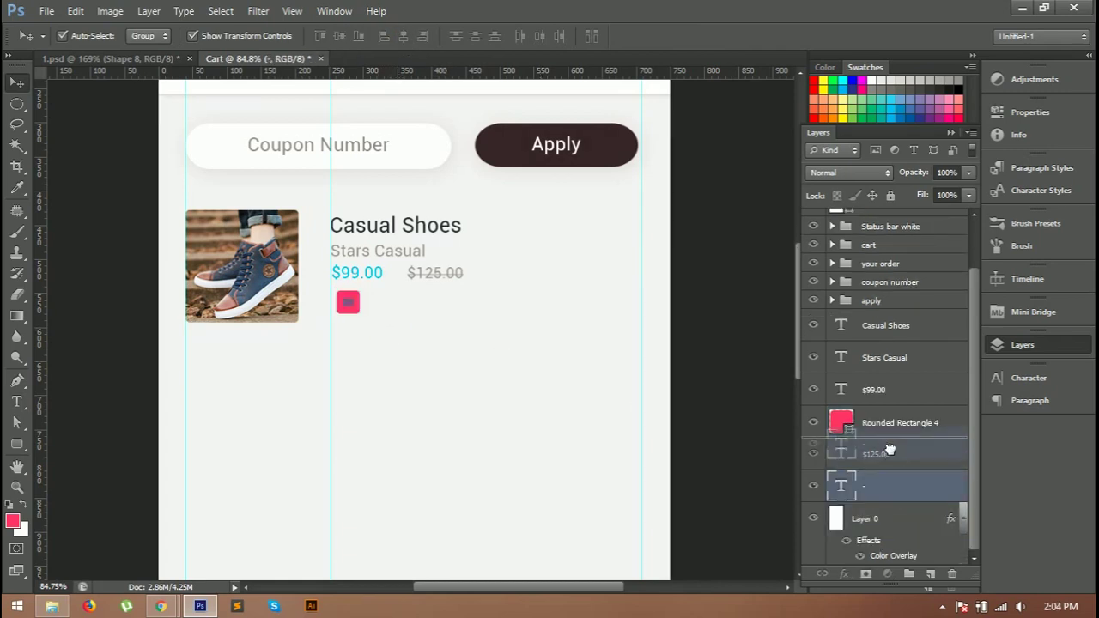
# - Nudge the minus sign and square together into line under $99.00
pyautogui.click(393, 340)
pyautogui.click(879, 454)
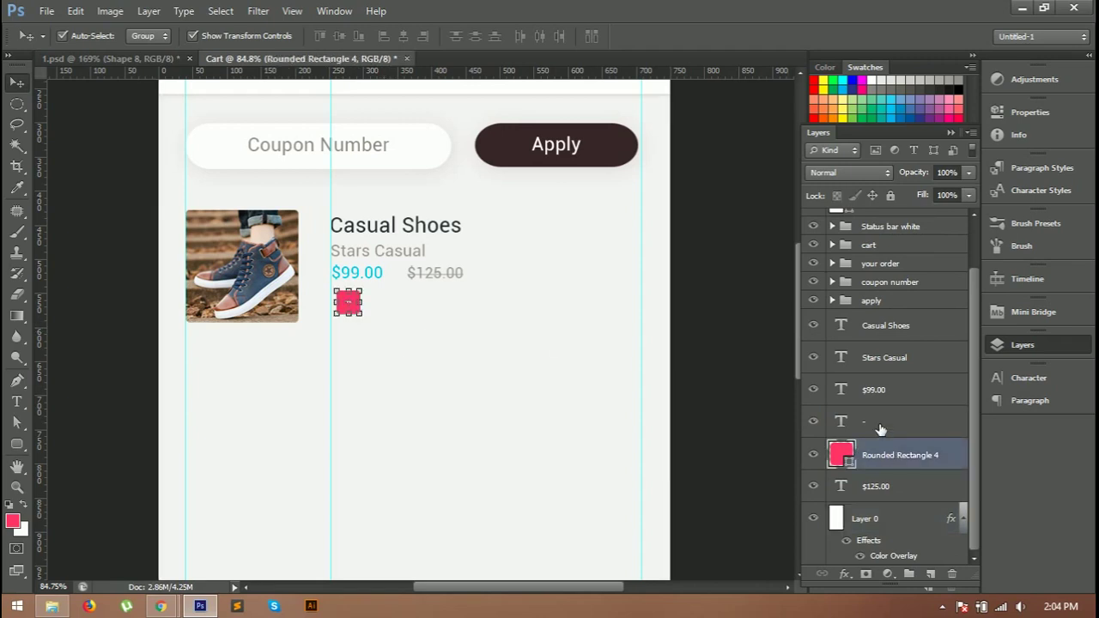
pyautogui.keyDown('shift'); pyautogui.click(876, 424); pyautogui.keyUp('shift')
pyautogui.hotkey('shift', 'Left')
pyautogui.hotkey('shift', 'Left')
pyautogui.hotkey('shift', 'Right')
pyautogui.click(561, 365)
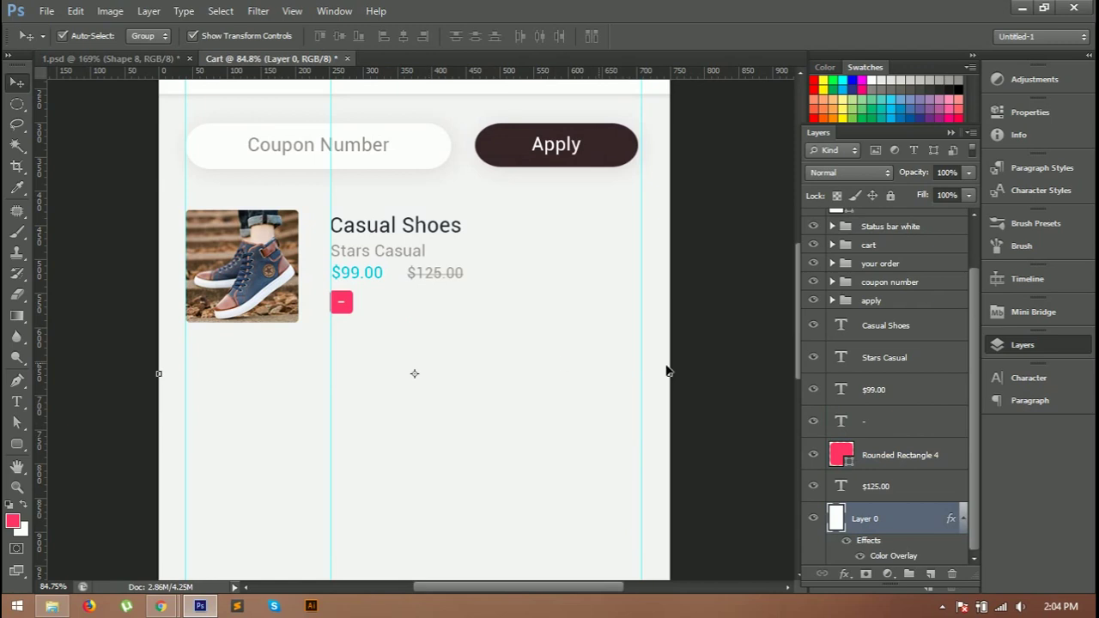
pyautogui.click(904, 413)
pyautogui.keyDown('shift'); pyautogui.click(907, 460); pyautogui.keyUp('shift')
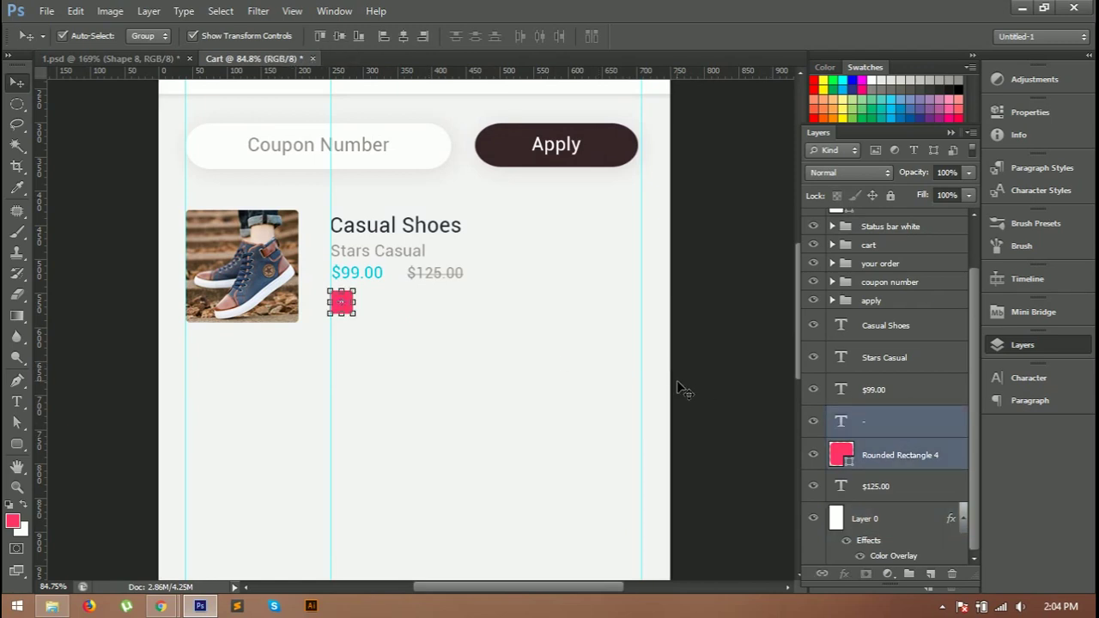
pyautogui.scroll(3, 372, 318)
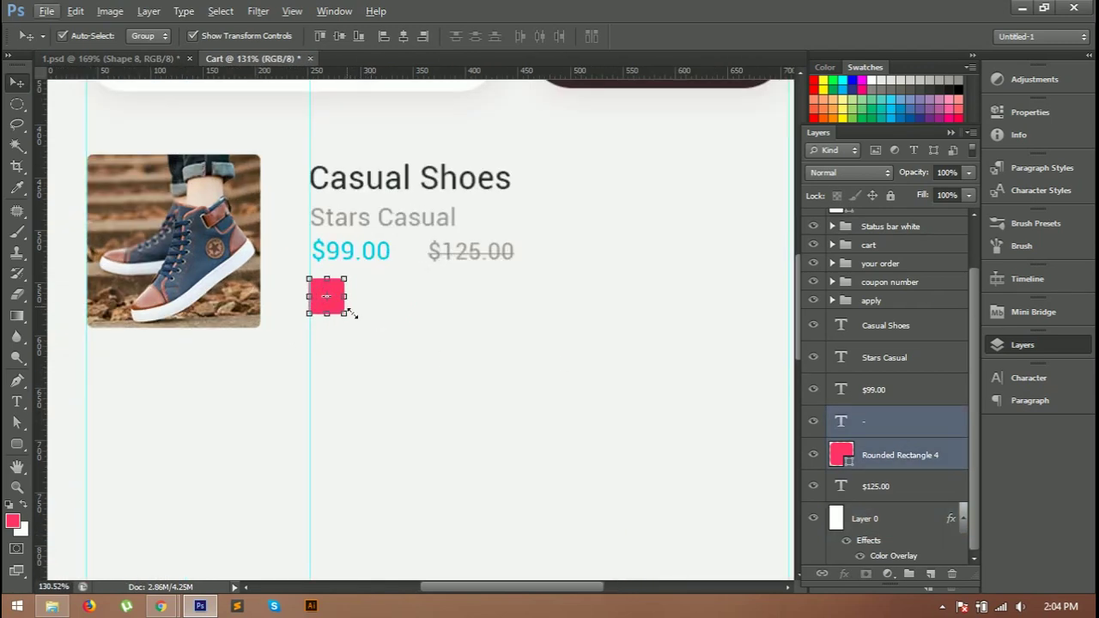
# - Duplicate the minus button to the right and change its symbol to '+'
pyautogui.press('alt')
pyautogui.moveTo(338, 310); pyautogui.dragTo(449, 310)
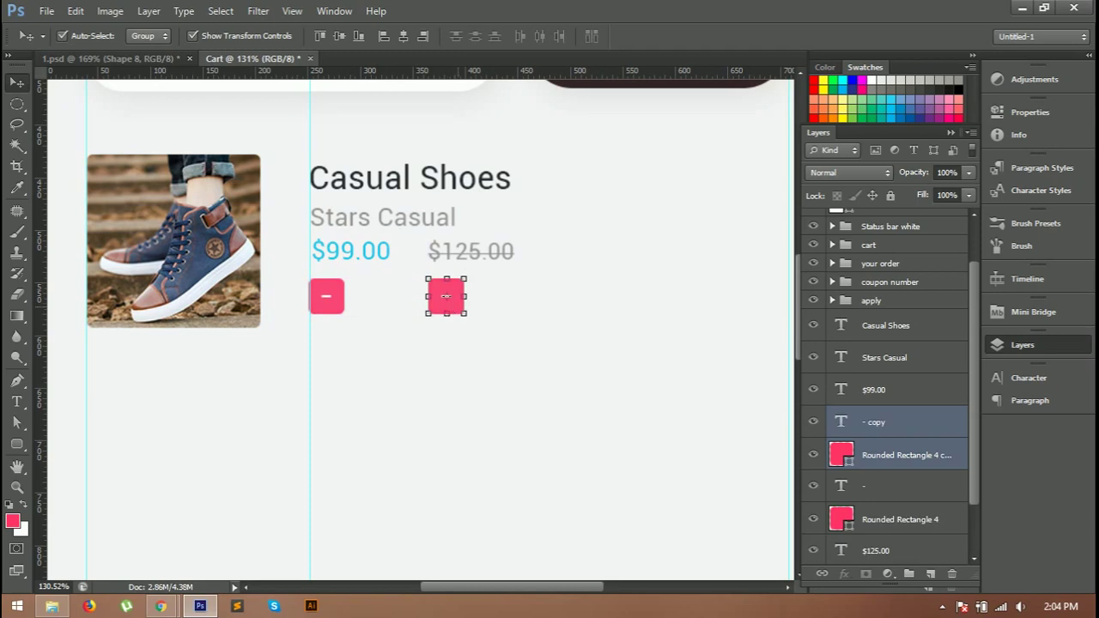
pyautogui.click(609, 322)
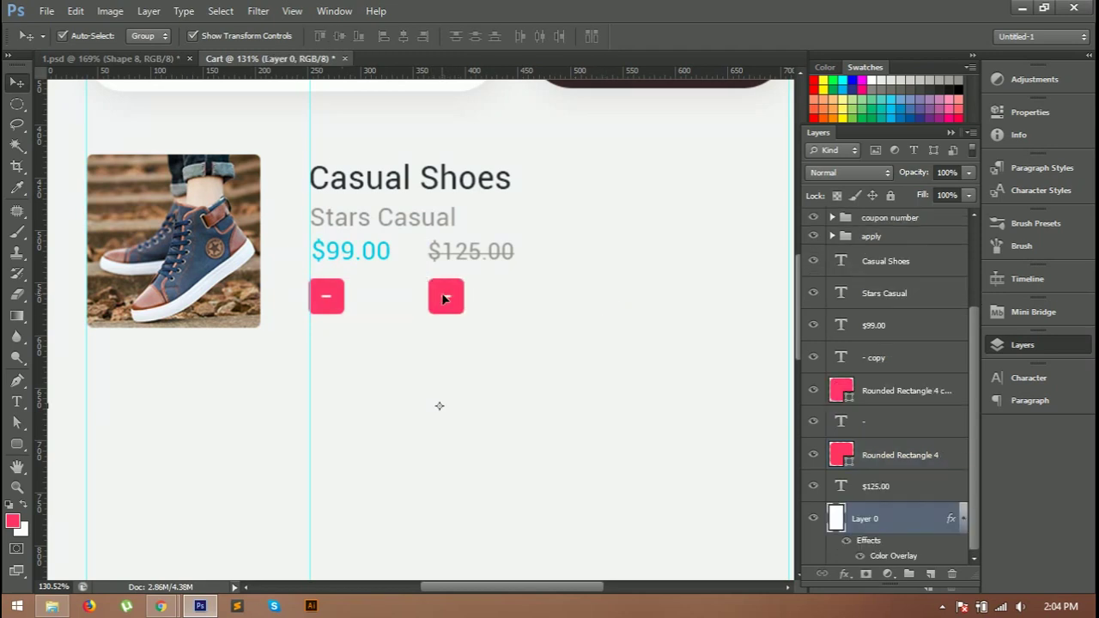
pyautogui.press('t')
pyautogui.click(455, 303)
pyautogui.press('BackSpace')
pyautogui.write('+')
pyautogui.click(709, 34)
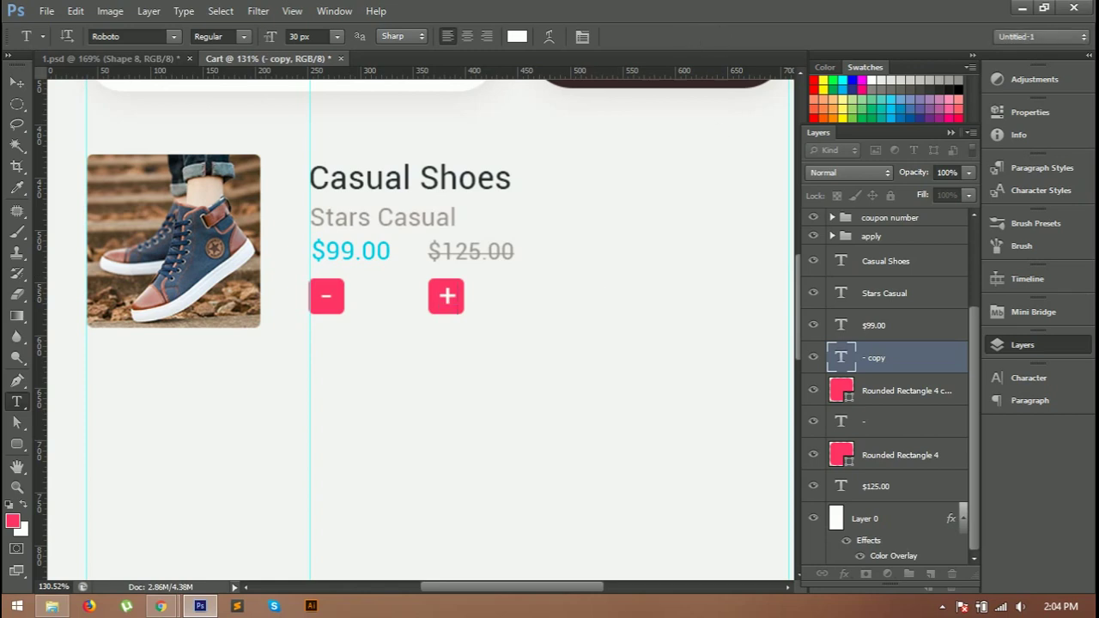
# - Centre the plus sign horizontally within its pink square
pyautogui.keyDown('shift'); pyautogui.click(902, 391); pyautogui.keyUp('shift')
pyautogui.press('v')
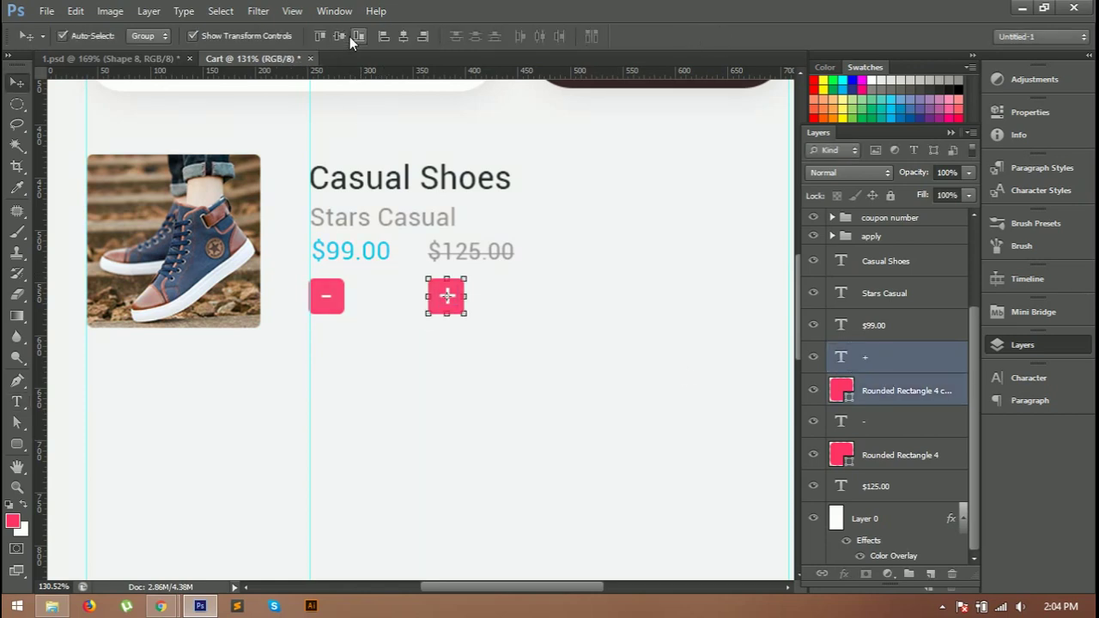
pyautogui.click(336, 35)
pyautogui.click(429, 375)
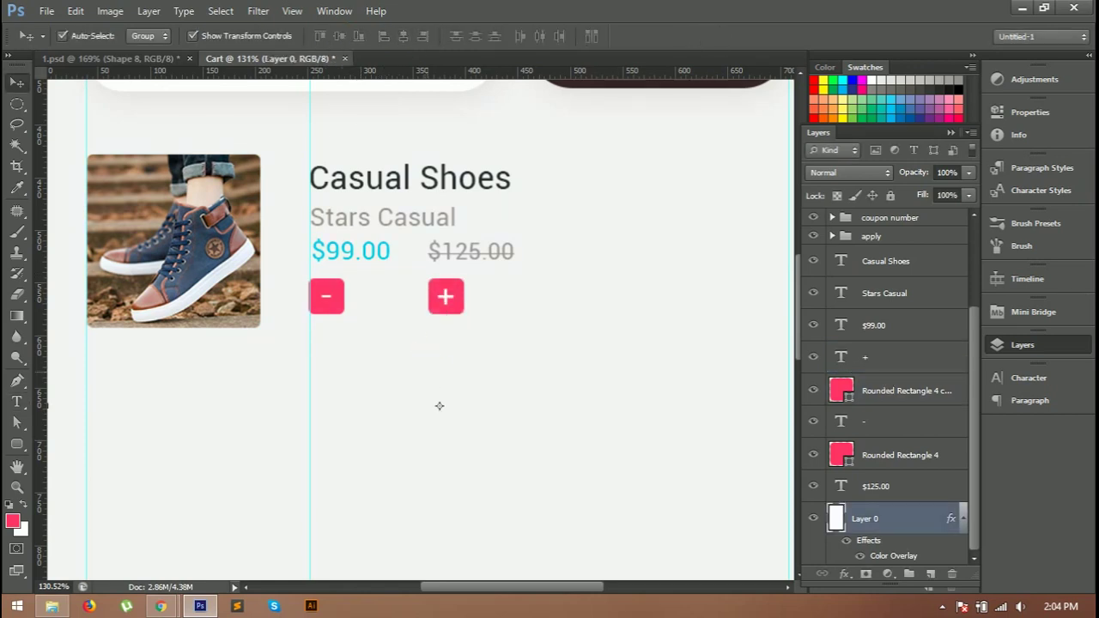
pyautogui.press('t')
pyautogui.click(402, 299)
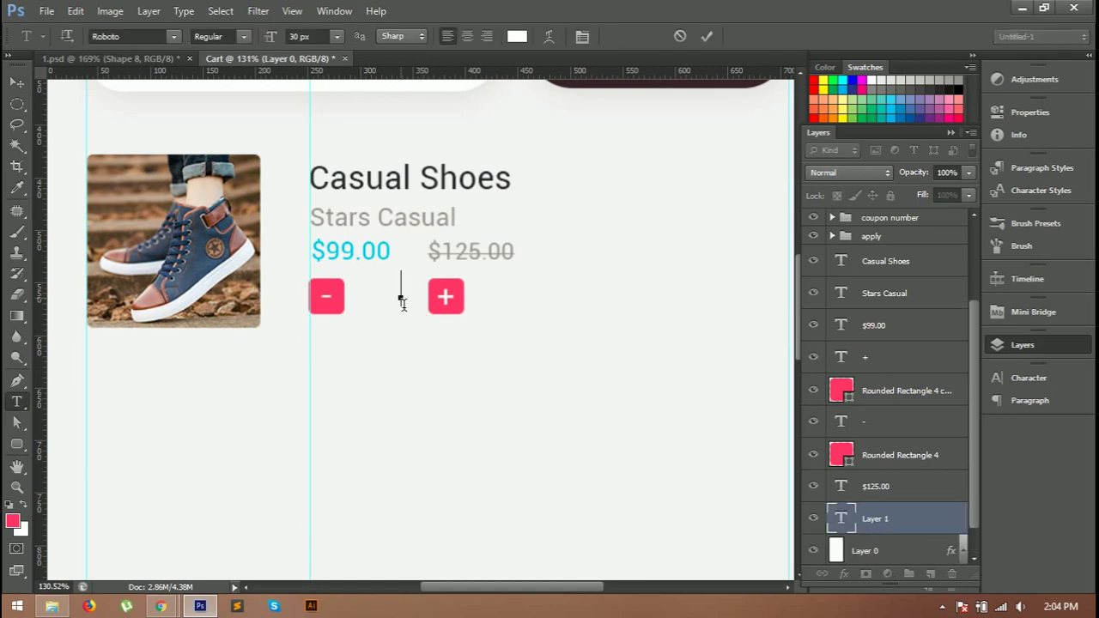
# - Add a black quantity '1' centred between the minus and plus buttons
pyautogui.write('1')
pyautogui.hotkey('ctrl', 'a')
pyautogui.click(517, 36)
pyautogui.moveTo(750, 377); pyautogui.dragTo(695, 413)
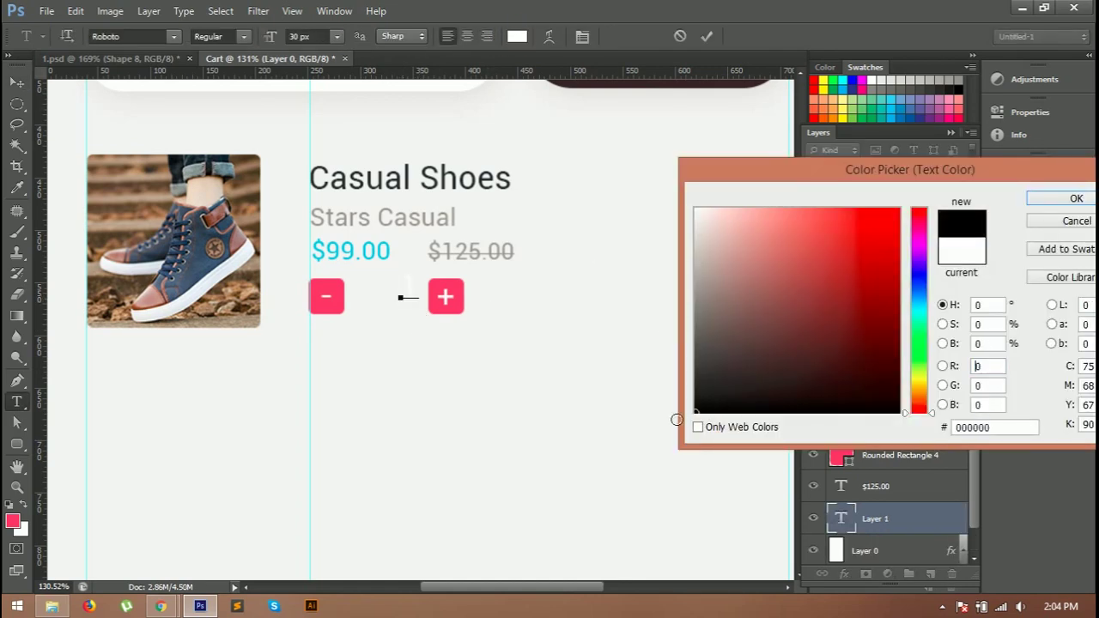
pyautogui.click(1077, 198)
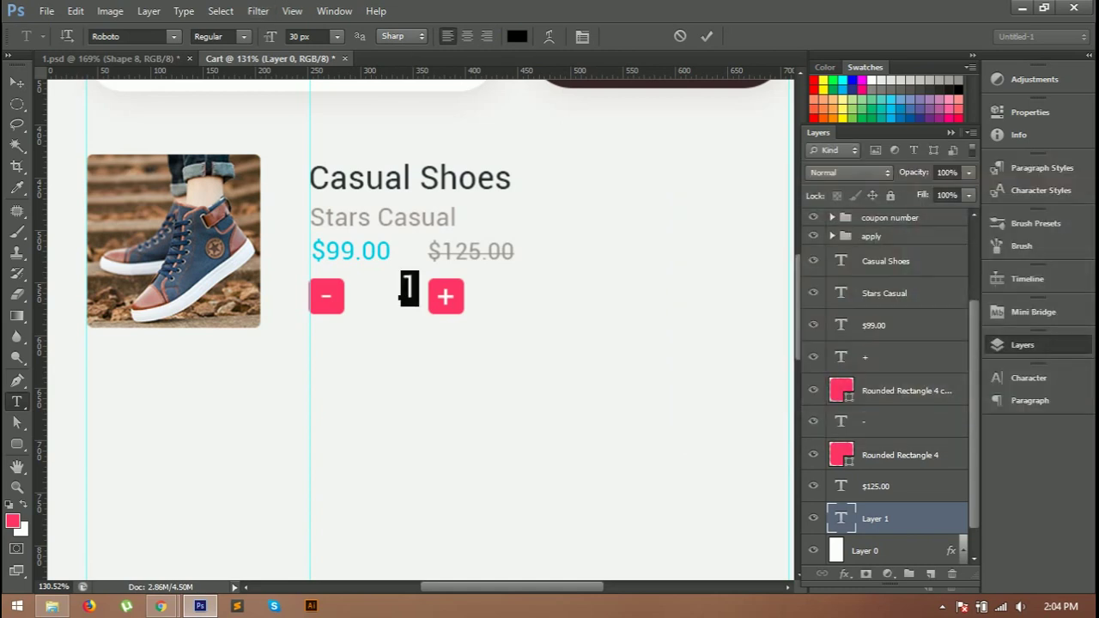
pyautogui.click(706, 36)
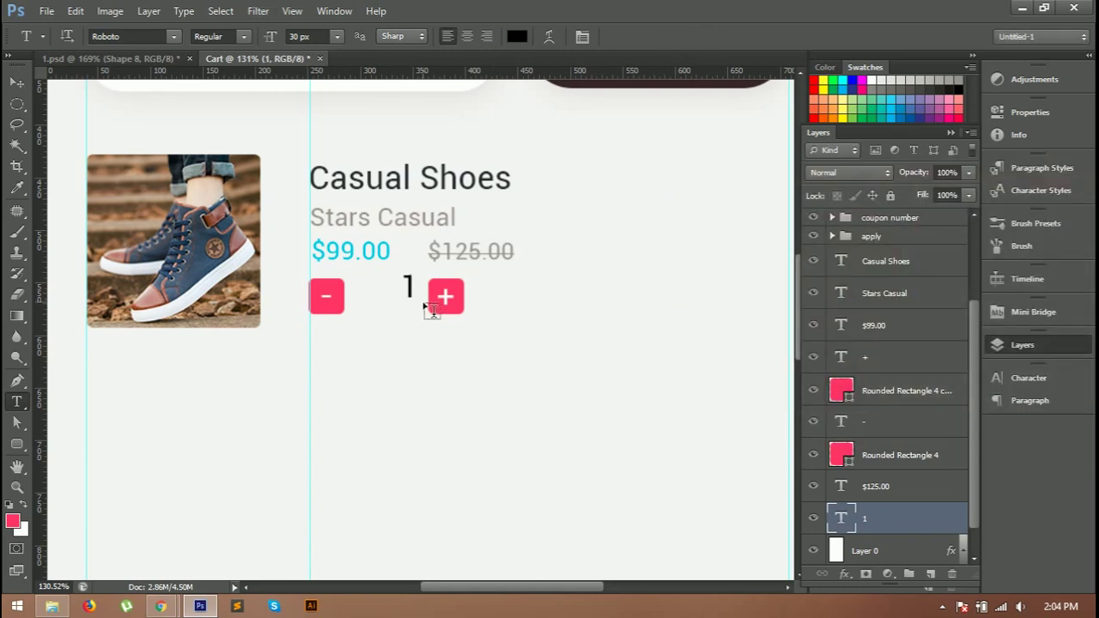
pyautogui.press('v')
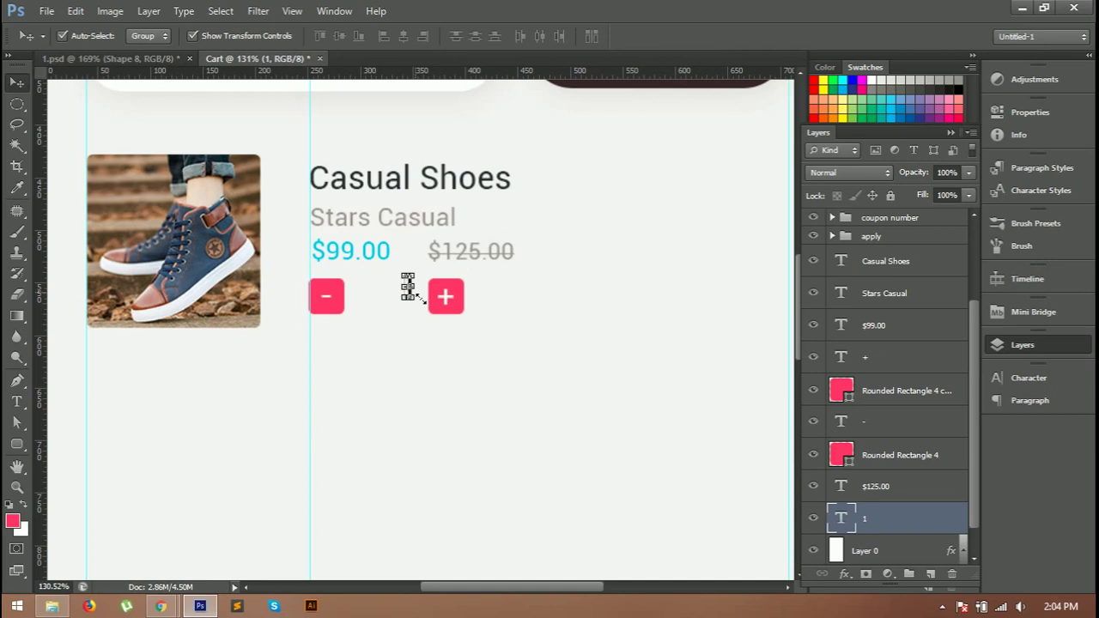
pyautogui.hotkey('shift', 'Left')
pyautogui.hotkey('shift', 'Left')
pyautogui.hotkey('shift', 'Down')
pyautogui.click(429, 342)
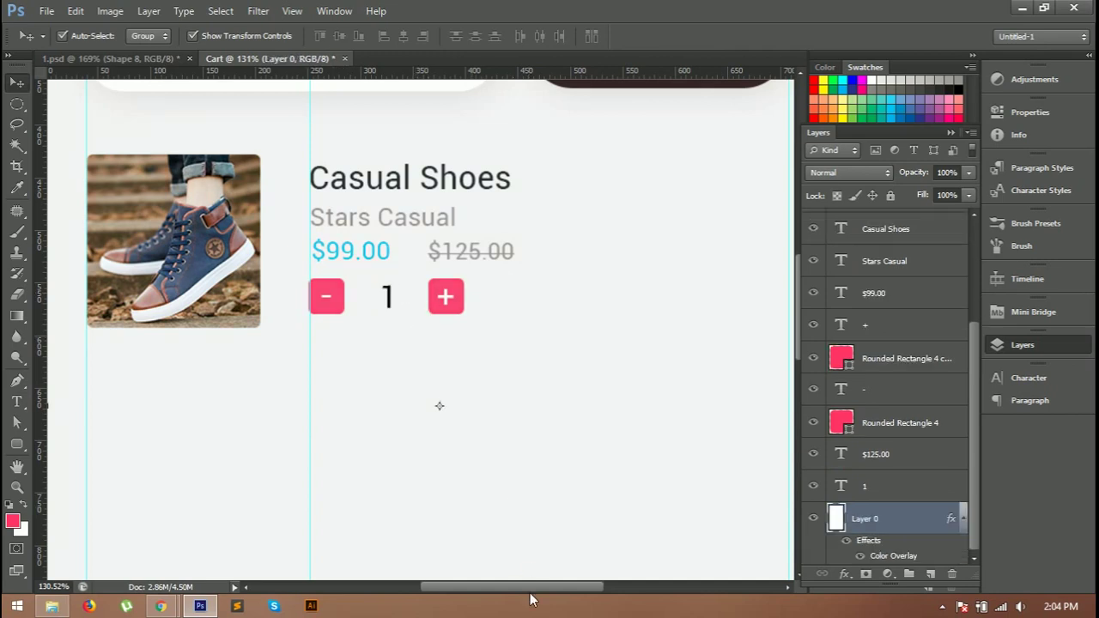
# - Paste the grey close icon beside the Casual Shoes title
pyautogui.moveTo(529, 589); pyautogui.dragTo(582, 589)
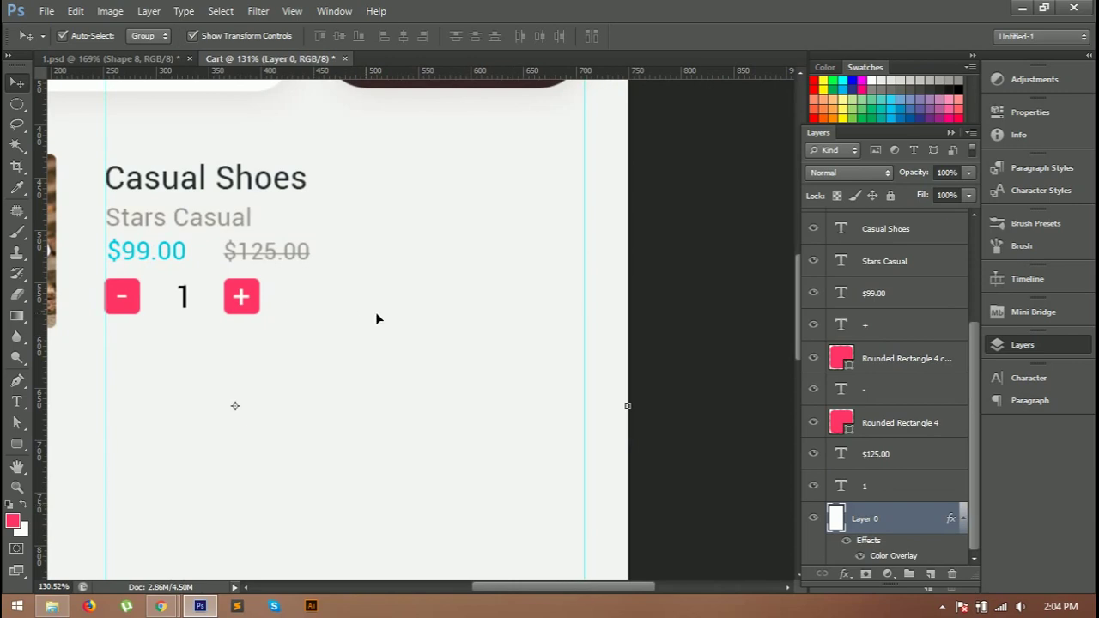
pyautogui.hotkey('ctrl', 'v')
pyautogui.moveTo(554, 227); pyautogui.dragTo(550, 219)
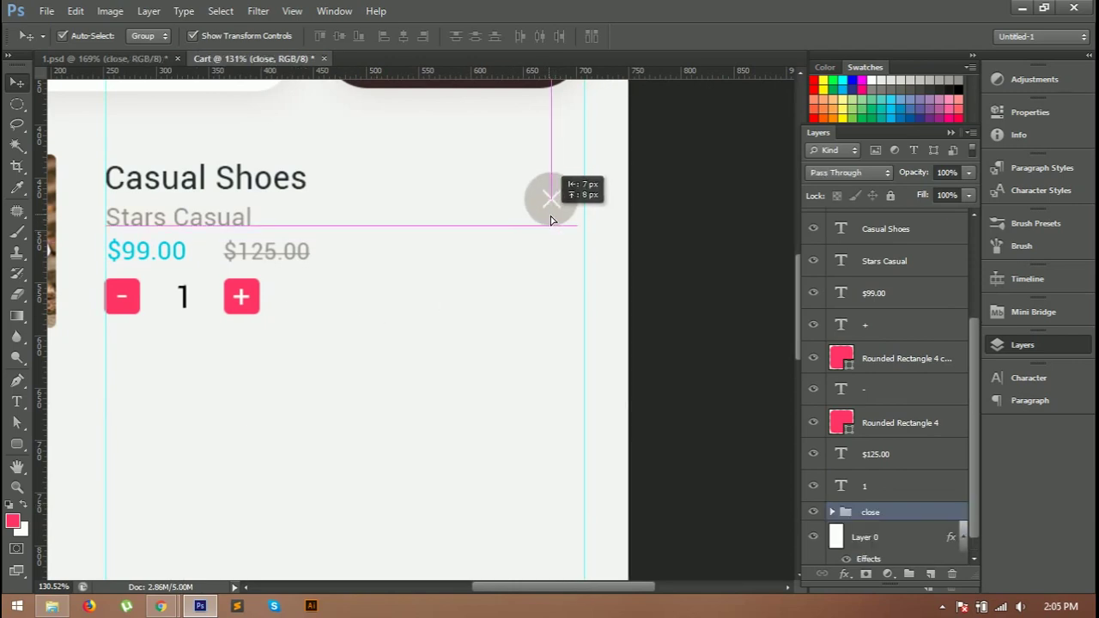
# - Nudge the close icon right and duplicate the Casual Shoes item below itself
pyautogui.press('Right')
pyautogui.press('Right')
pyautogui.press('Right')
pyautogui.click(523, 277)
pyautogui.scroll(-5, 627, 314)
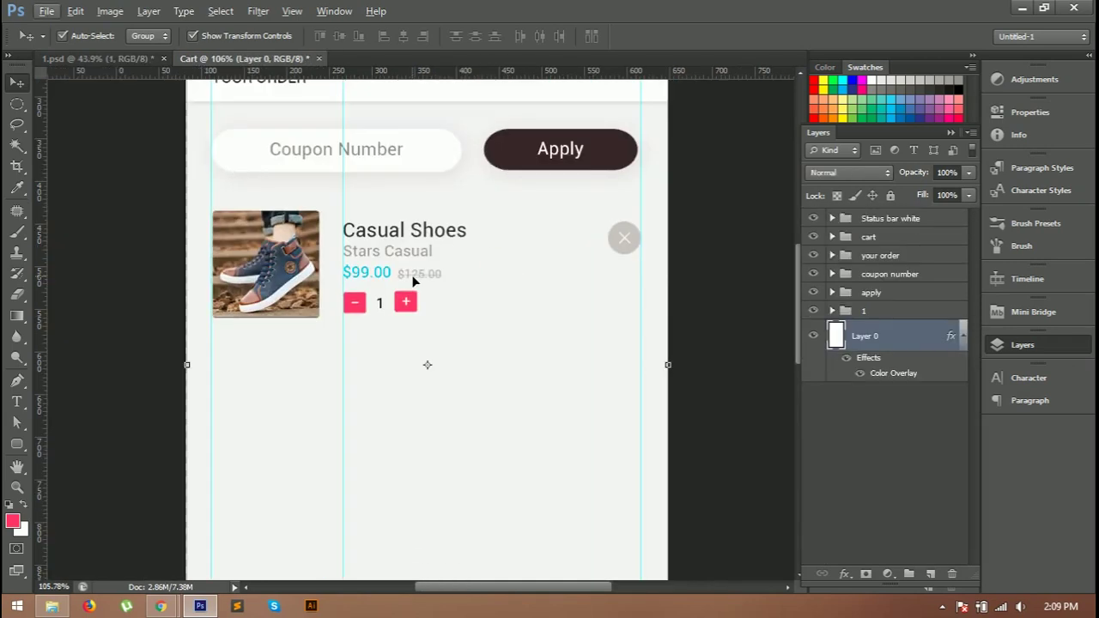
pyautogui.click(880, 311)
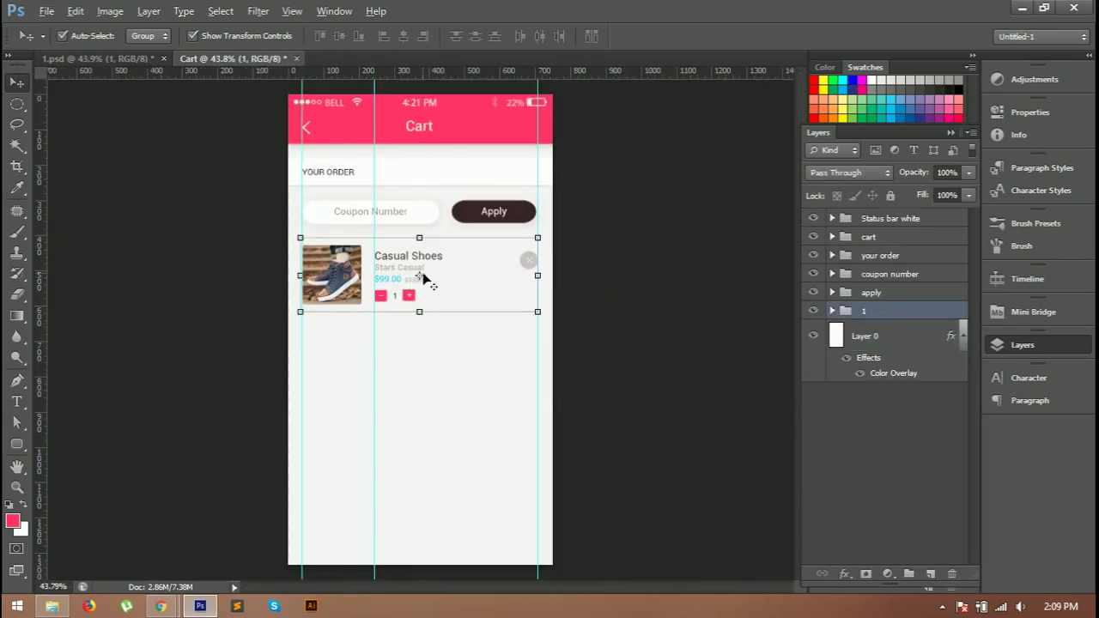
pyautogui.moveTo(422, 260); pyautogui.dragTo(426, 340)
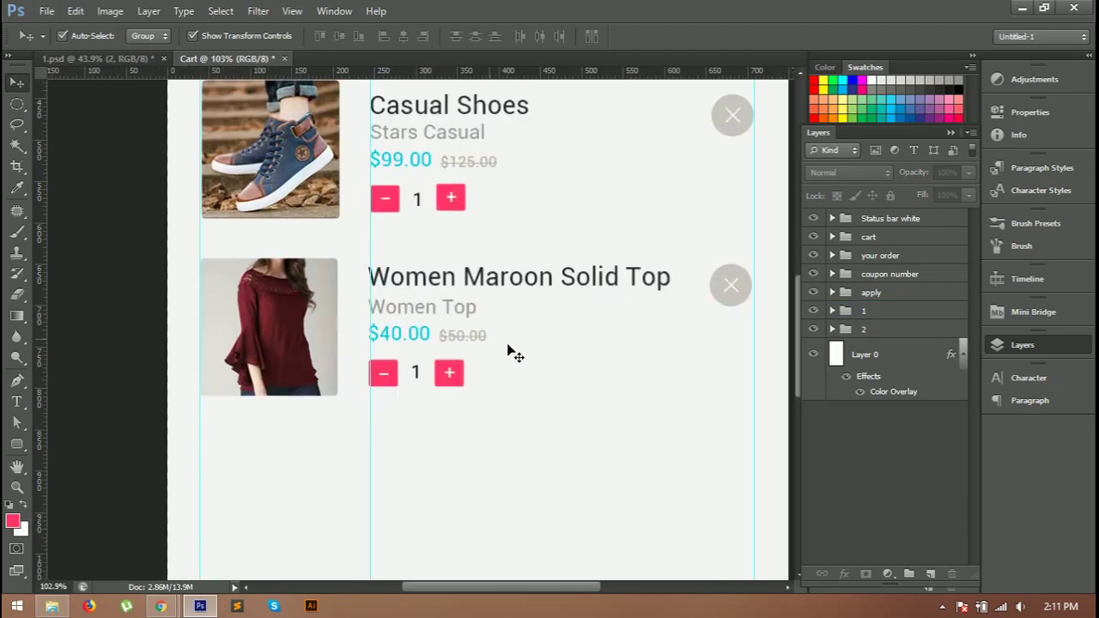
# - Scroll down past the Pencil Heels Shoes row and select background Layer 0
pyautogui.moveTo(589, 590); pyautogui.dragTo(601, 590)
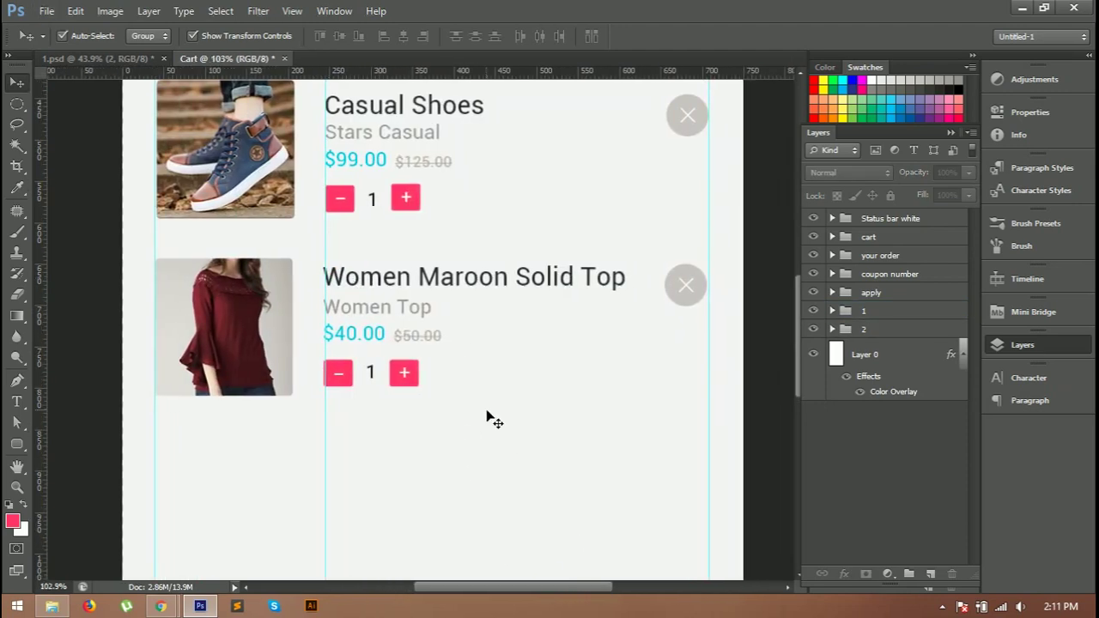
pyautogui.click(488, 419)
pyautogui.click(679, 288)
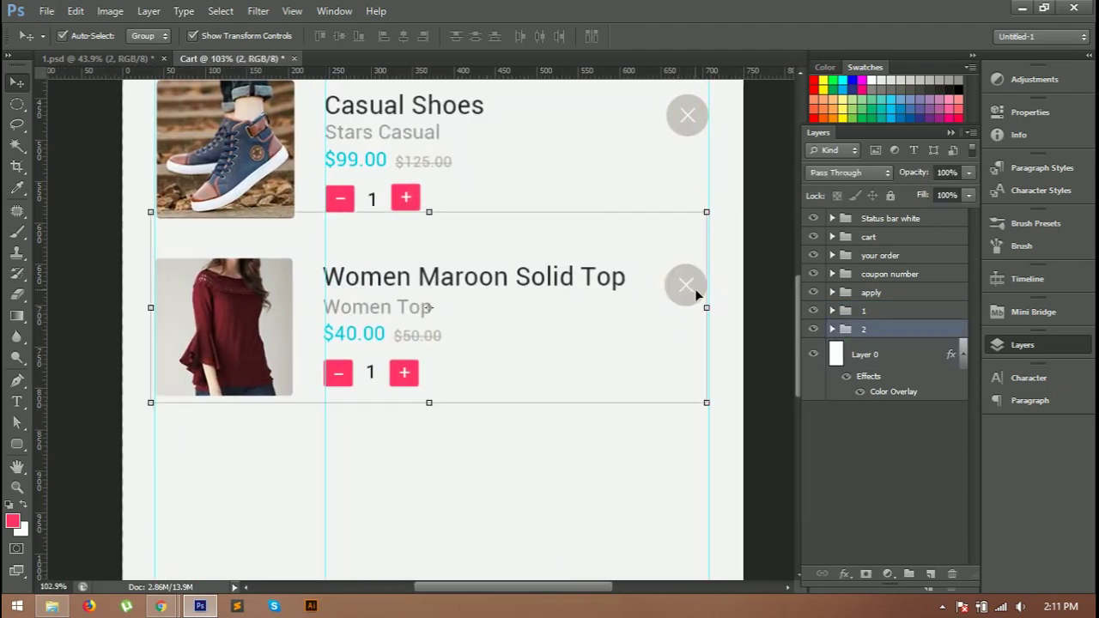
pyautogui.click(647, 426)
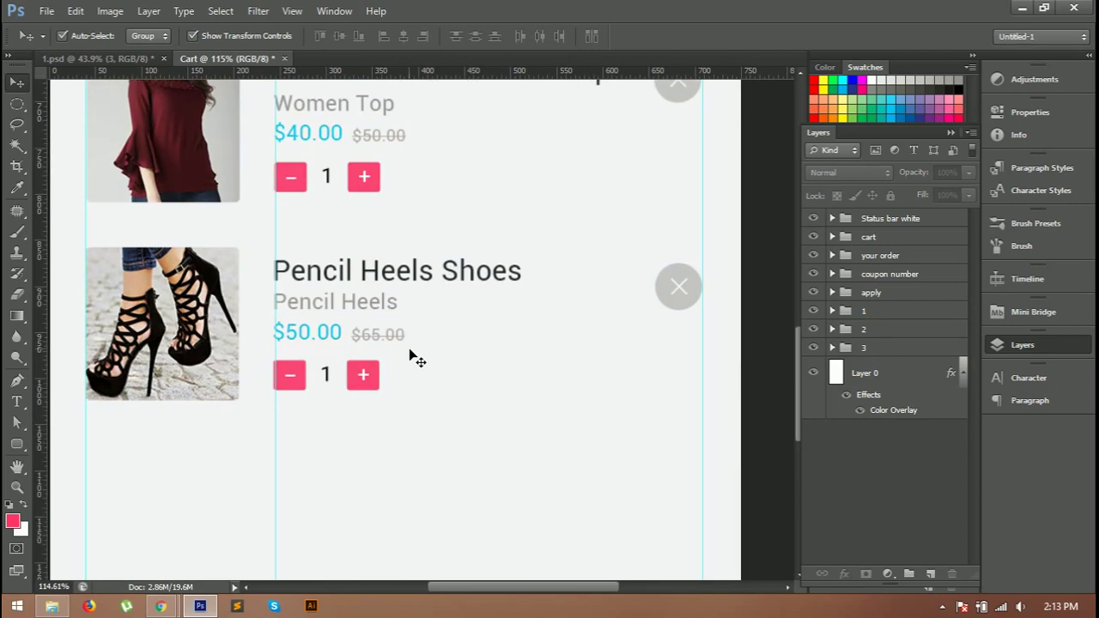
pyautogui.scroll(-1, 417, 359)
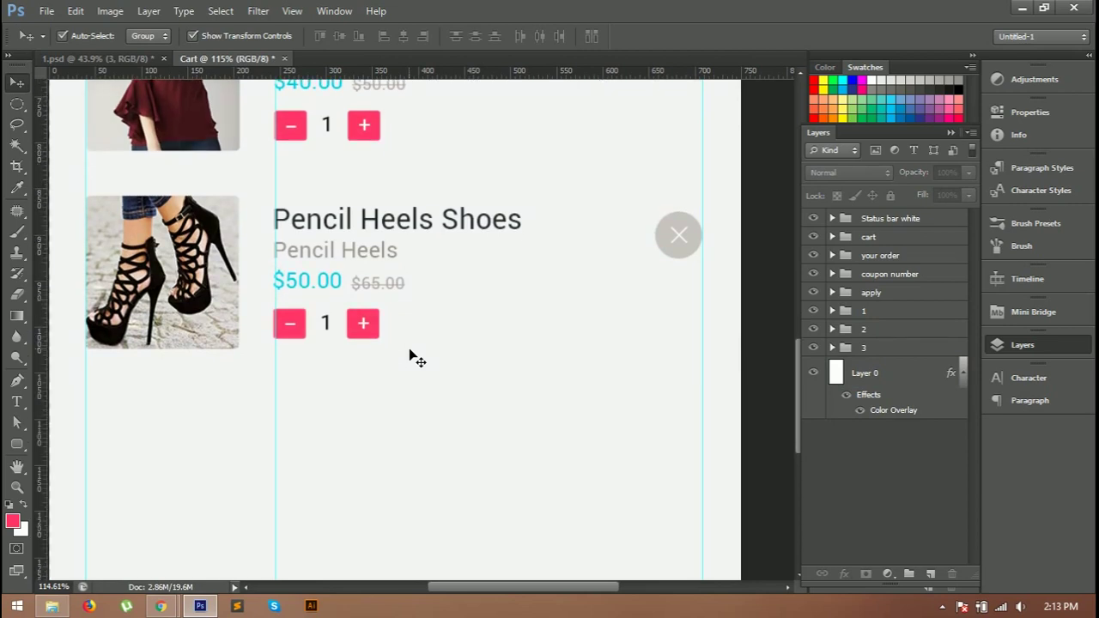
pyautogui.scroll(-5, 417, 359)
pyautogui.click(277, 318)
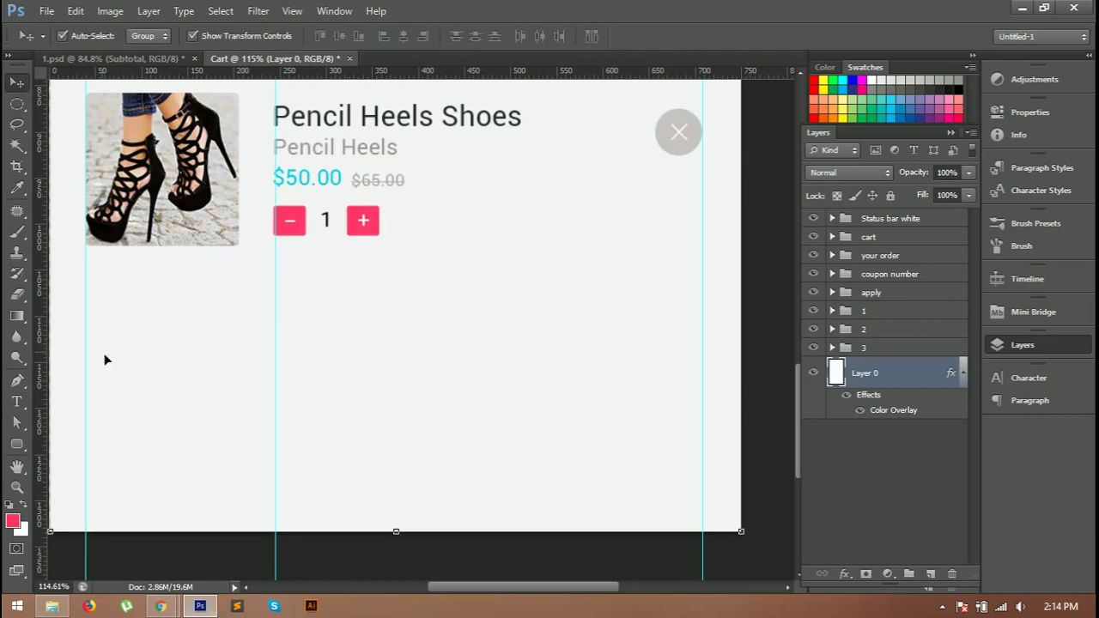
# - Add a 'Subtotal' label below the last product, aligned with the images
pyautogui.press('t')
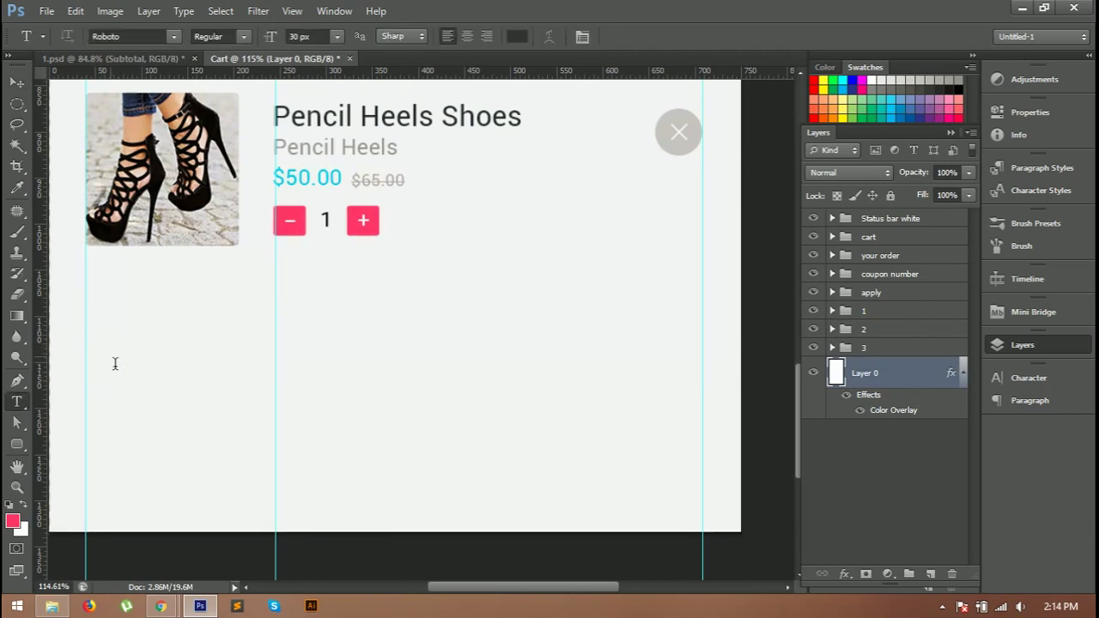
pyautogui.click(123, 366)
pyautogui.write('A')
pyautogui.press('BackSpace')
pyautogui.write('S ub')
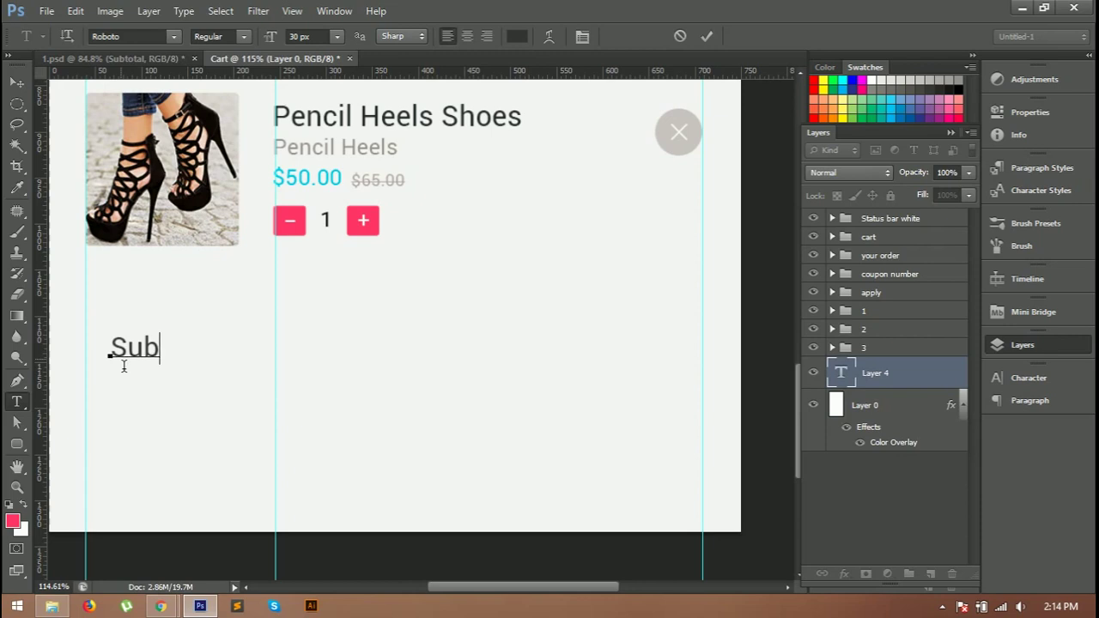
pyautogui.write('total')
pyautogui.hotkey('ctrl', 'Return')
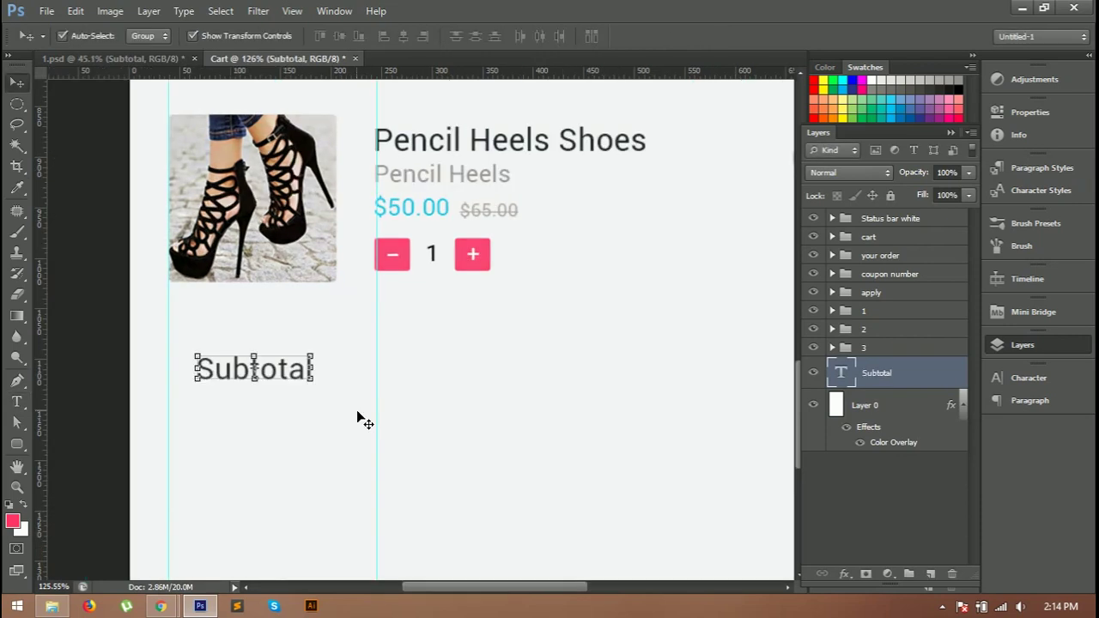
pyautogui.hotkey('shift', 'Left')
pyautogui.hotkey('shift', 'Left')
pyautogui.hotkey('shift', 'Left')
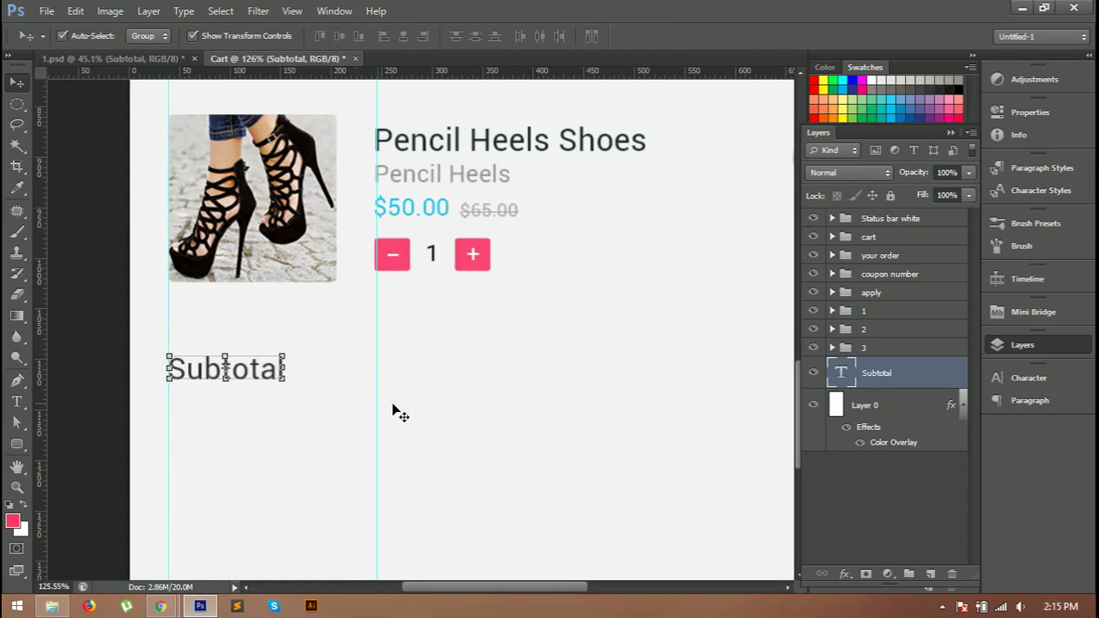
pyautogui.click(418, 407)
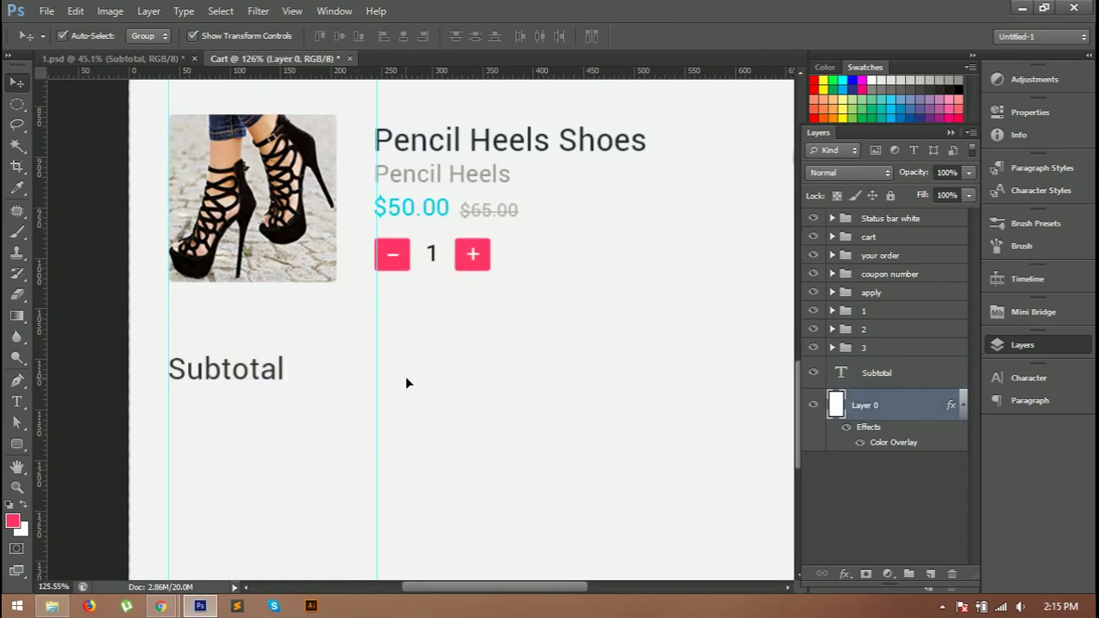
# - Add the amount '189' after the rupee sign on the Subtotal baseline
pyautogui.press('t')
pyautogui.click(425, 380)
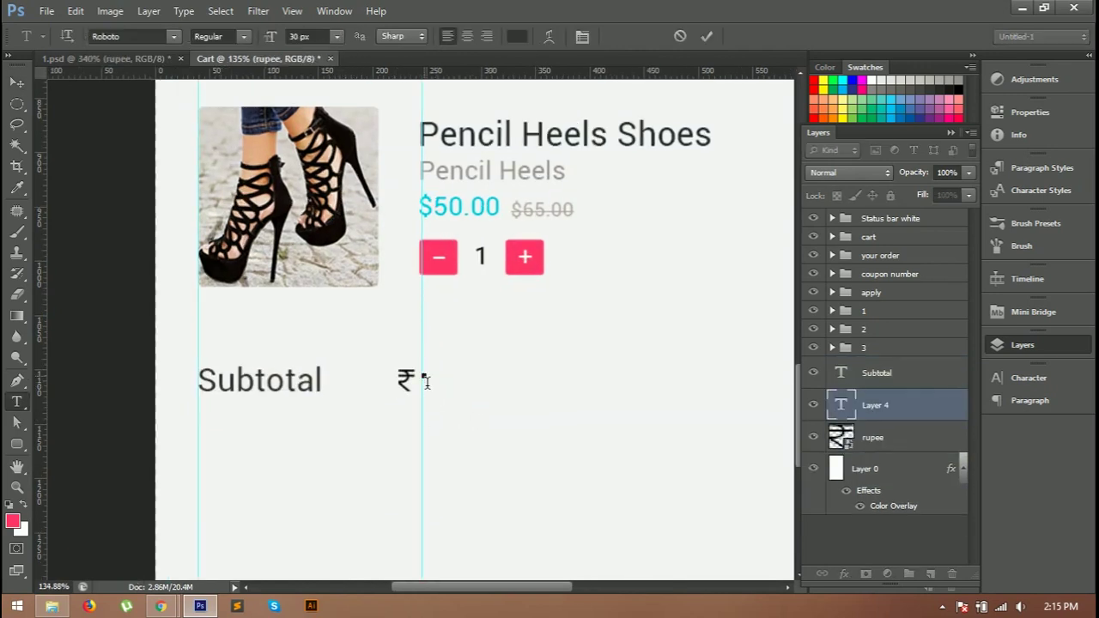
pyautogui.write('189')
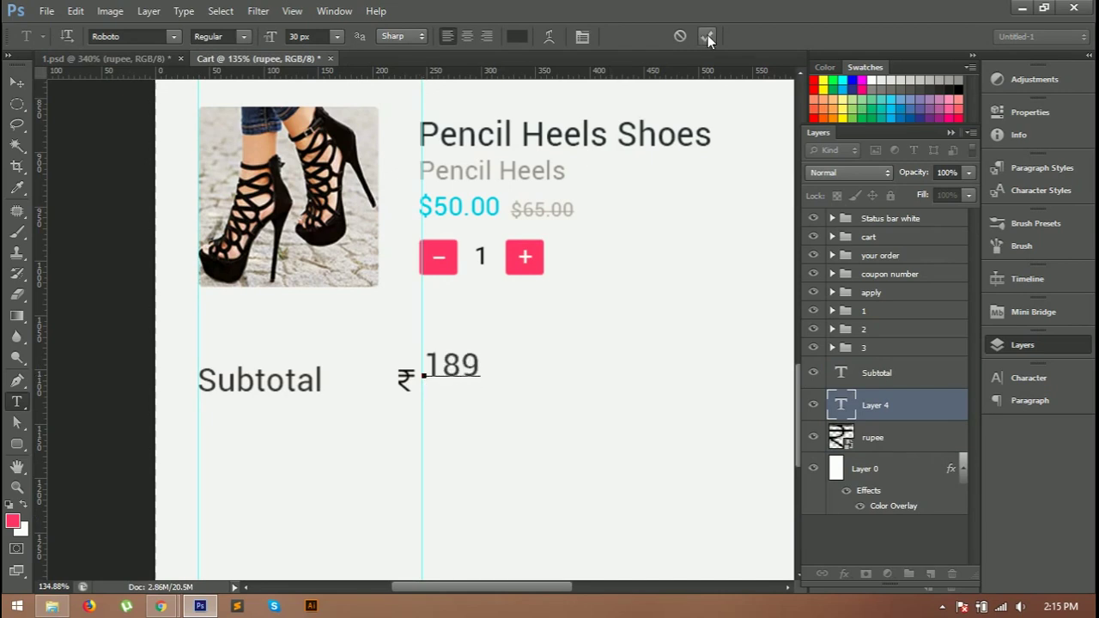
pyautogui.click(707, 37)
pyautogui.press('v')
pyautogui.moveTo(472, 370); pyautogui.dragTo(472, 385)
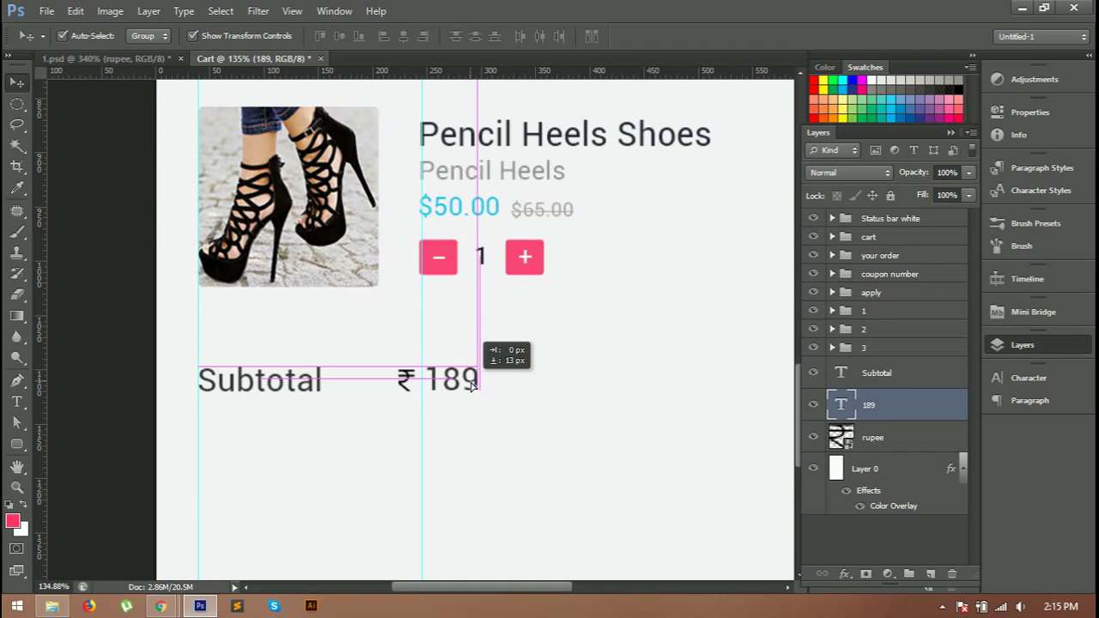
pyautogui.click(481, 430)
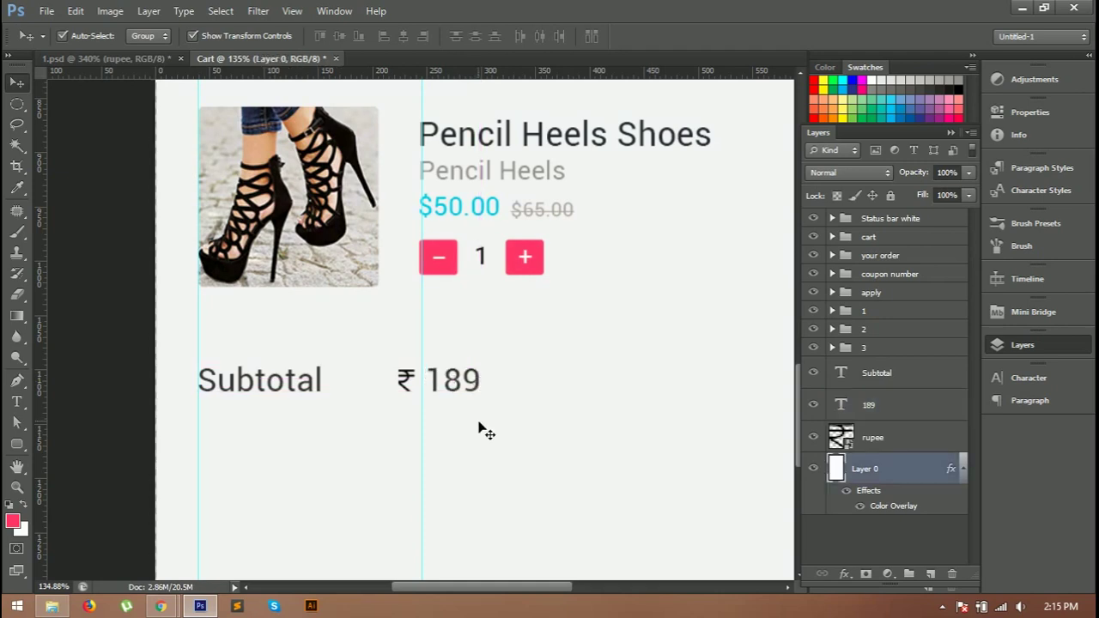
pyautogui.moveTo(16, 444); pyautogui.dragTo(38, 444)
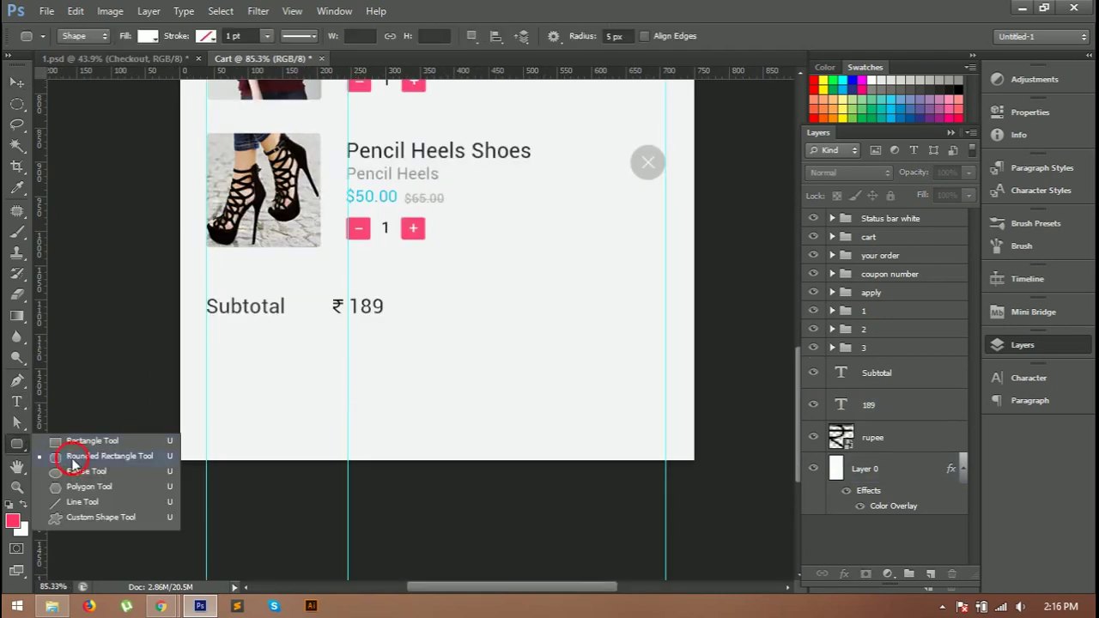
# - Draw a wide pink rounded bar with 50 px corner radius below the subtotal
pyautogui.click(73, 464)
pyautogui.click(615, 37)
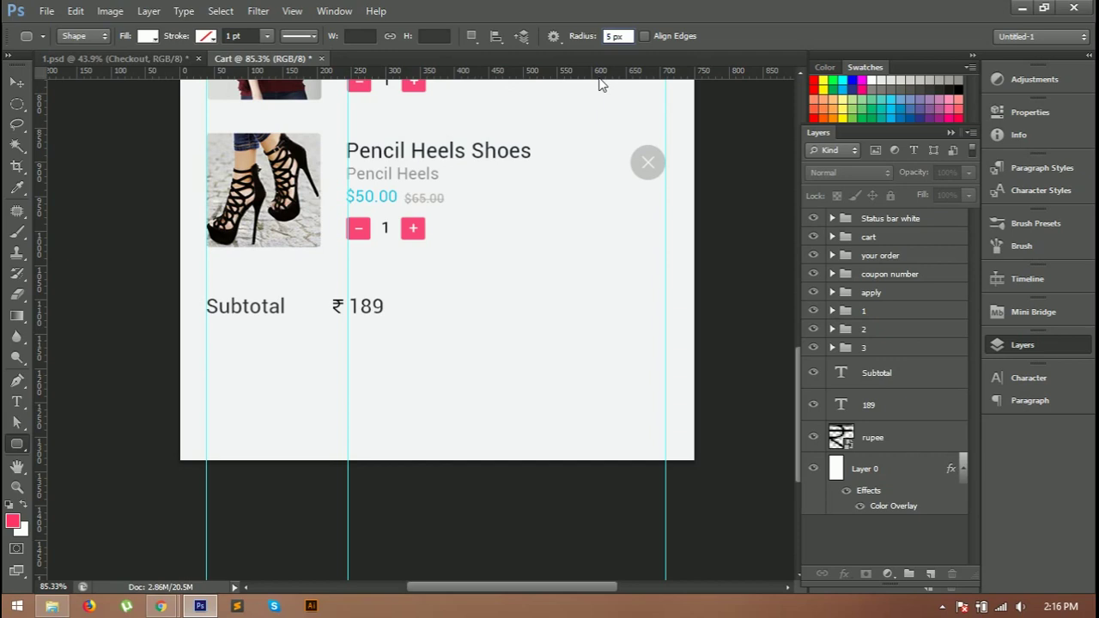
pyautogui.write('50')
pyautogui.press('Return')
pyautogui.moveTo(442, 398); pyautogui.dragTo(638, 421)
pyautogui.scroll(1, 407, 323)
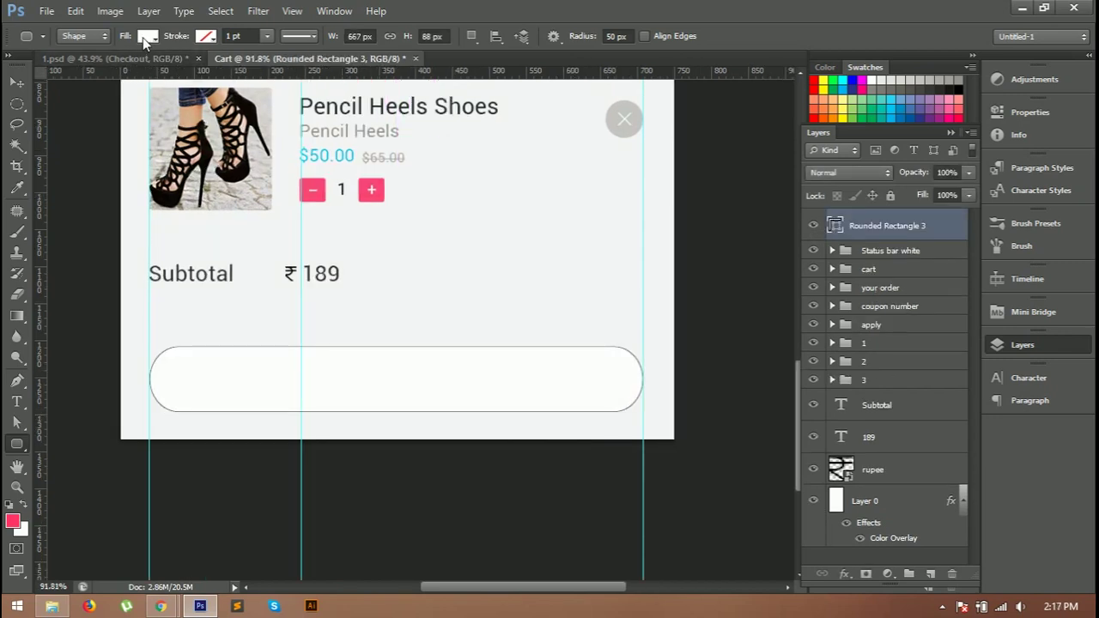
pyautogui.click(148, 36)
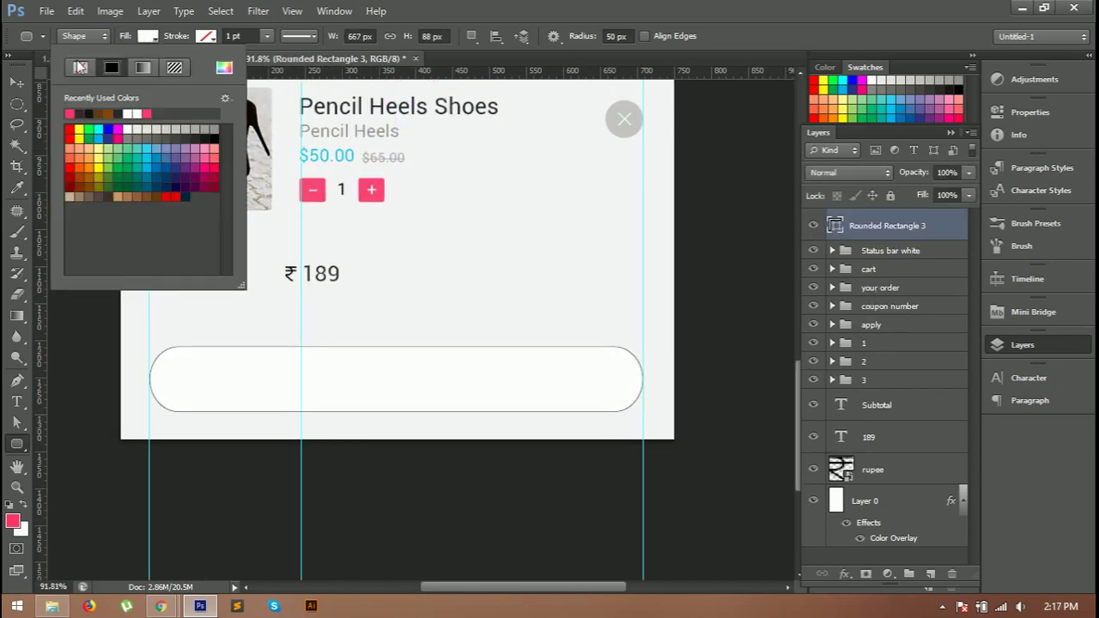
pyautogui.click(77, 114)
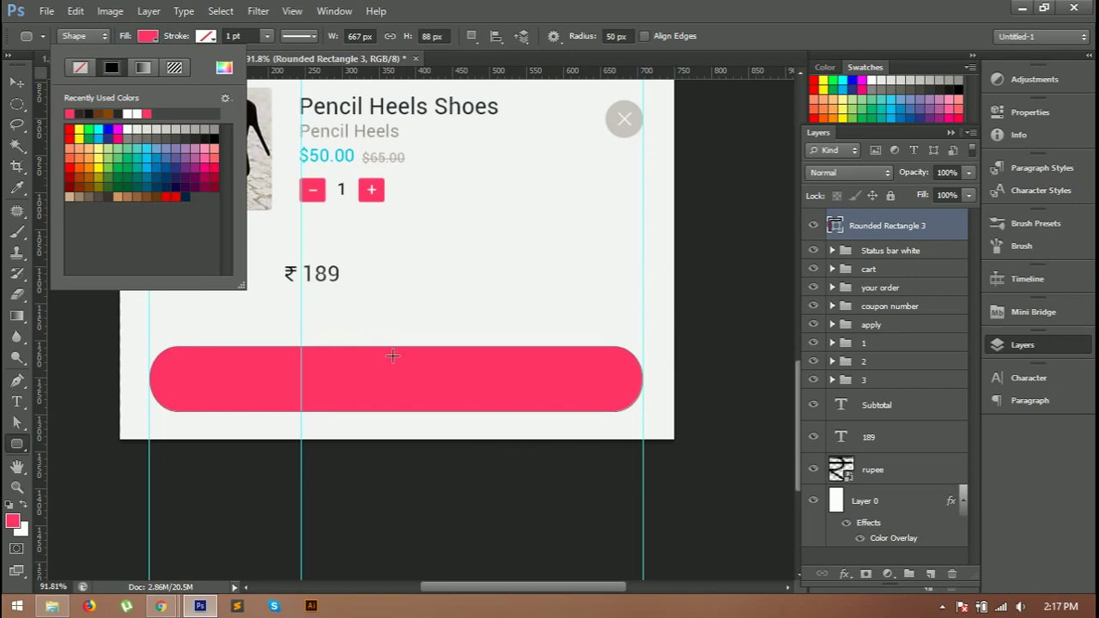
# - Add the white 'Checkout' label centred on the pink button
pyautogui.press('t')
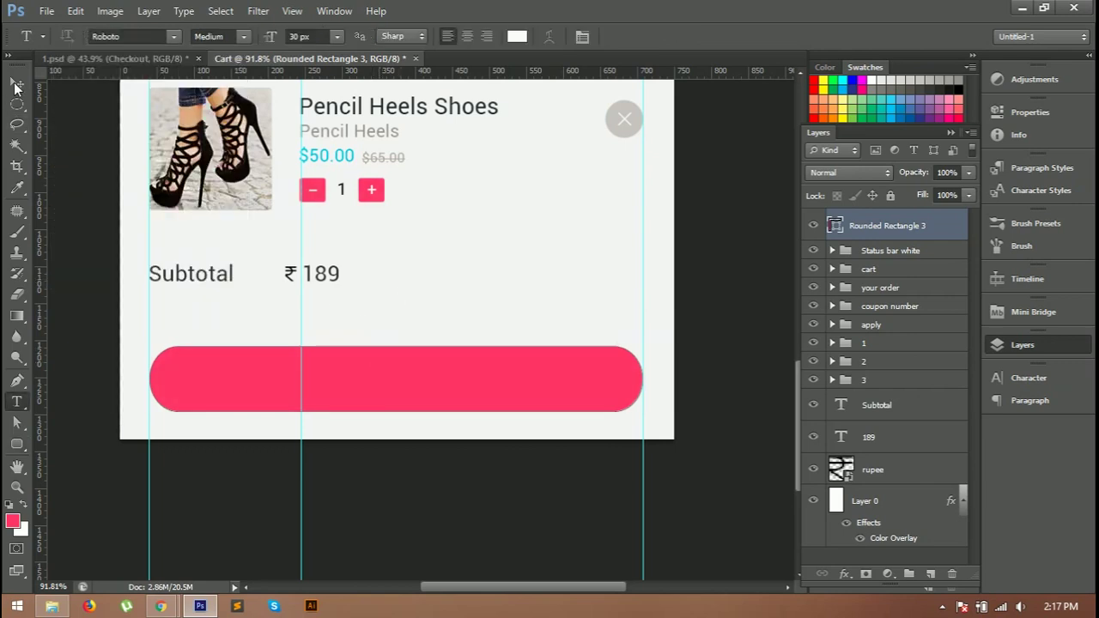
pyautogui.click(17, 81)
pyautogui.click(359, 377)
pyautogui.press('t')
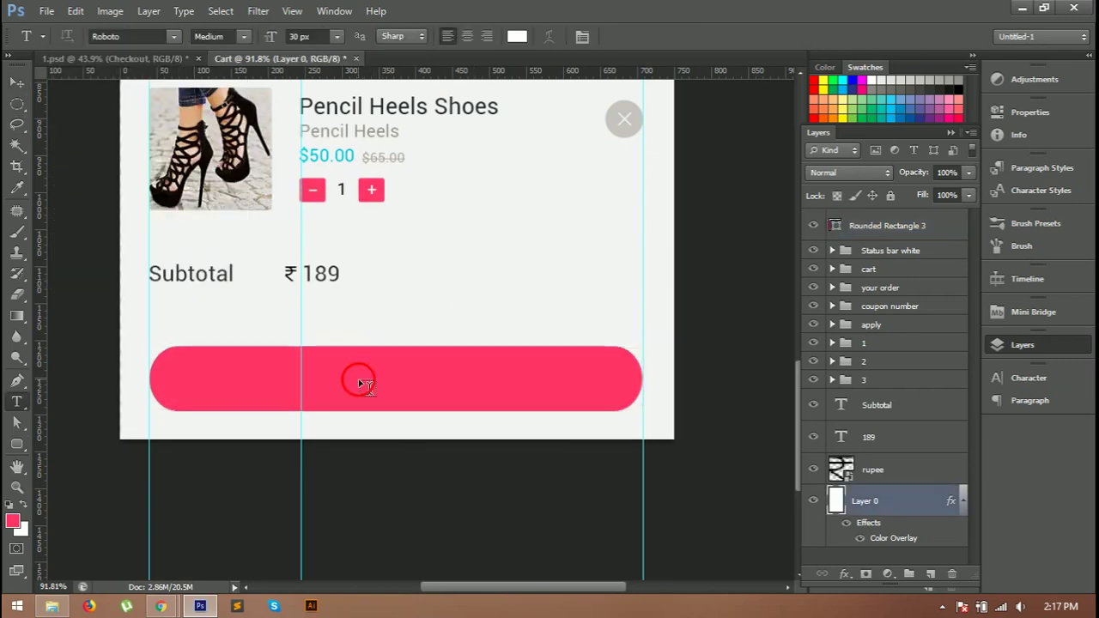
pyautogui.click(359, 383)
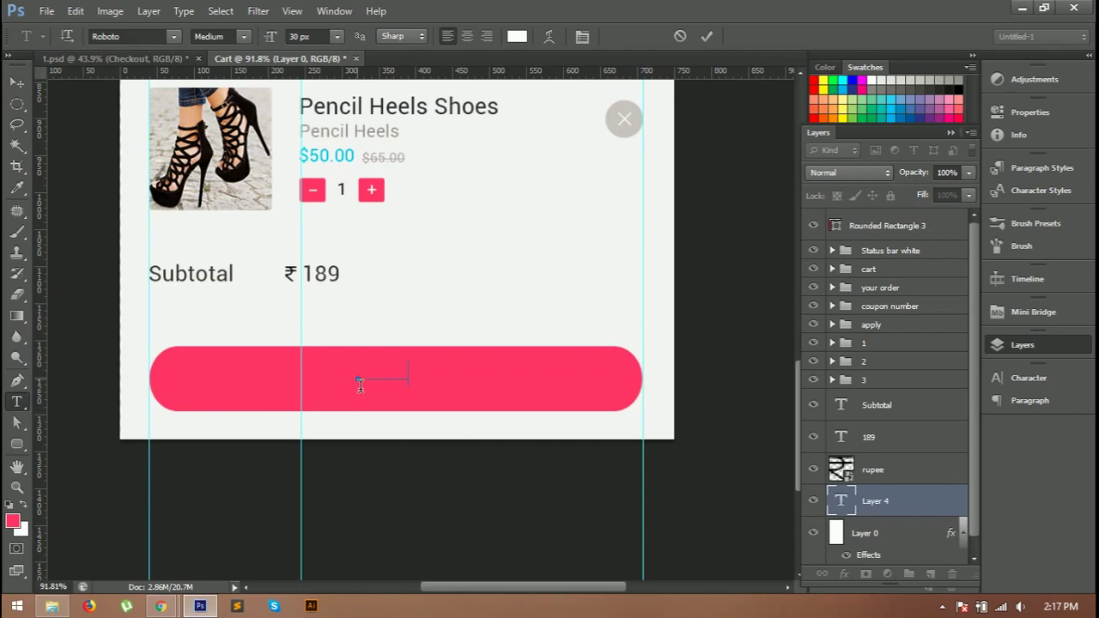
pyautogui.write('Checkout')
pyautogui.click(707, 36)
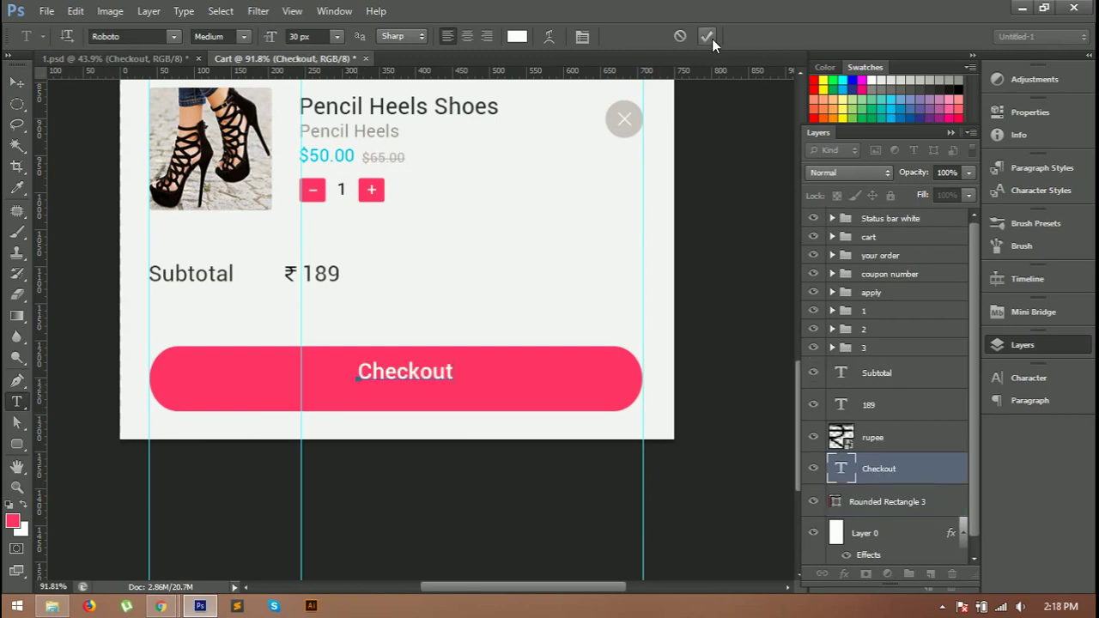
pyautogui.keyDown('ctrl'); pyautogui.click(889, 501); pyautogui.keyUp('ctrl')
# - Centre the Checkout label vertically and horizontally on the pink button
pyautogui.press('v')
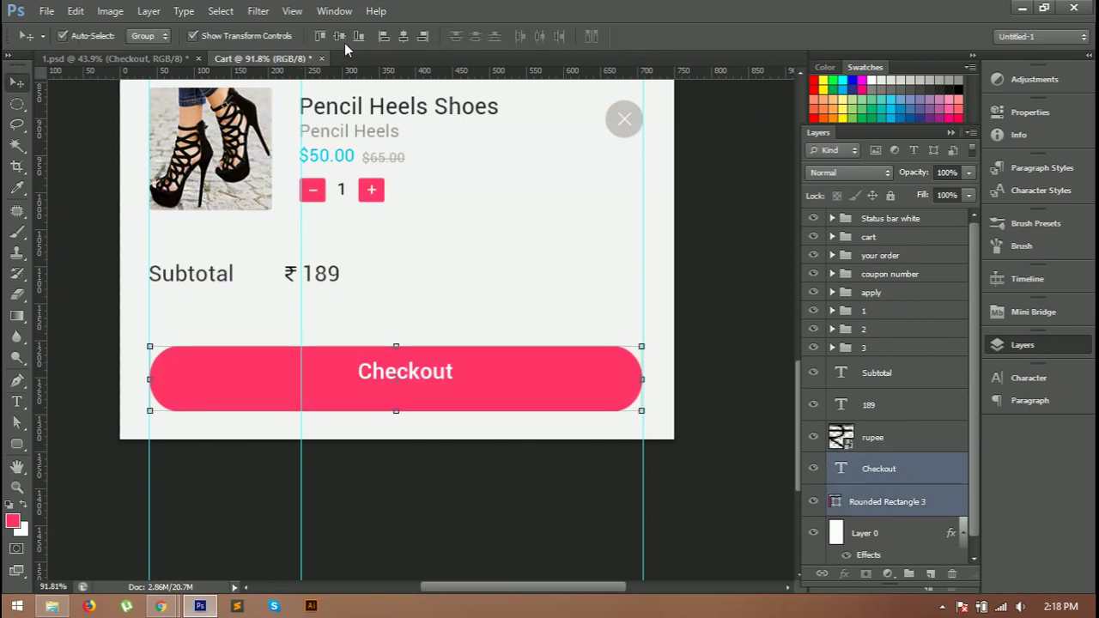
pyautogui.click(339, 36)
pyautogui.click(403, 37)
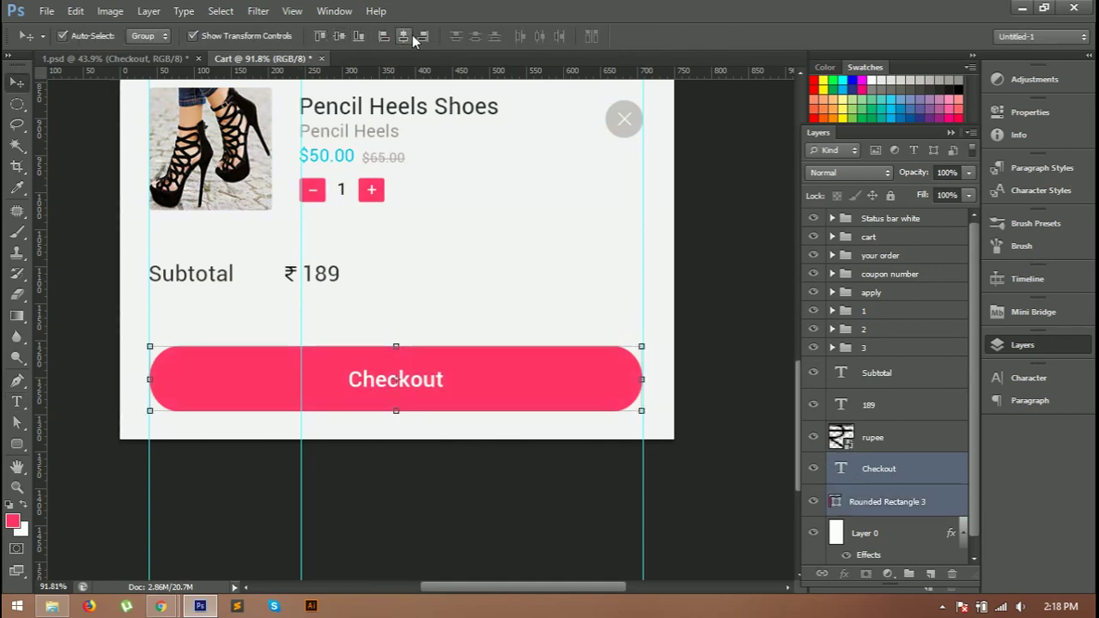
pyautogui.click(554, 310)
pyautogui.click(710, 405)
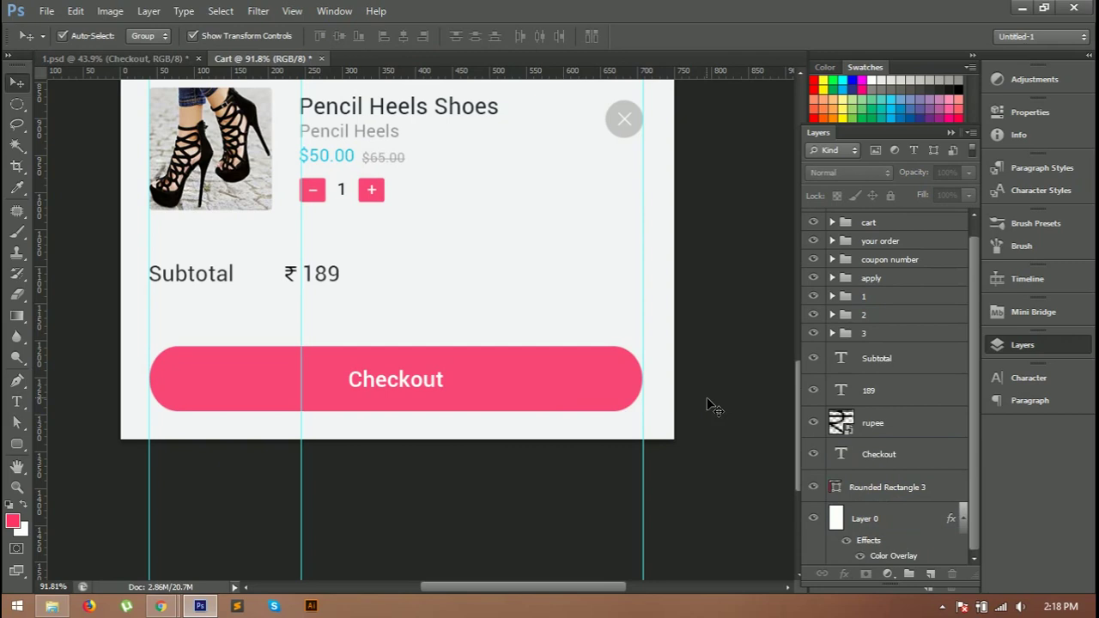
# - Group the Checkout text and button shape into a group named 'checkout'
pyautogui.click(897, 455)
pyautogui.keyDown('shift'); pyautogui.click(882, 492); pyautogui.keyUp('shift')
pyautogui.hotkey('ctrl', 'g')
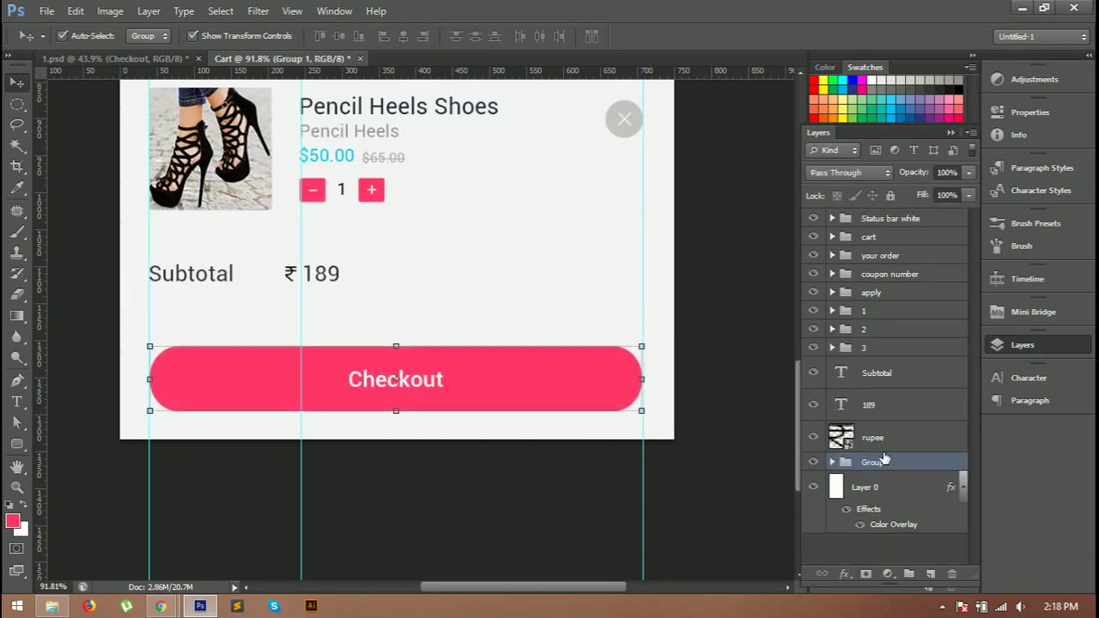
pyautogui.doubleClick(879, 463)
pyautogui.write('checkout')
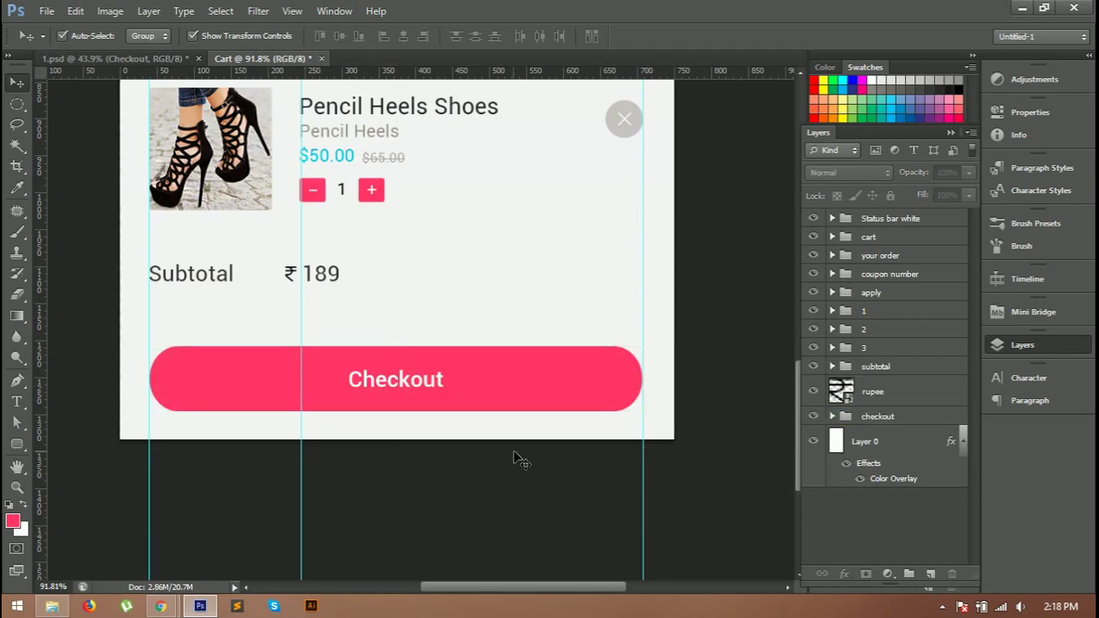
pyautogui.scroll(1, 514, 452)
# - Zoom out to the full cart mockup and move the rupee sign layer into the 'subtotal' group
pyautogui.scroll(3, 513, 452)
pyautogui.scroll(3, 513, 452)
pyautogui.scroll(3, 513, 452)
pyautogui.scroll(4, 520, 461)
pyautogui.scroll(3, 520, 460)
pyautogui.scroll(3, 521, 460)
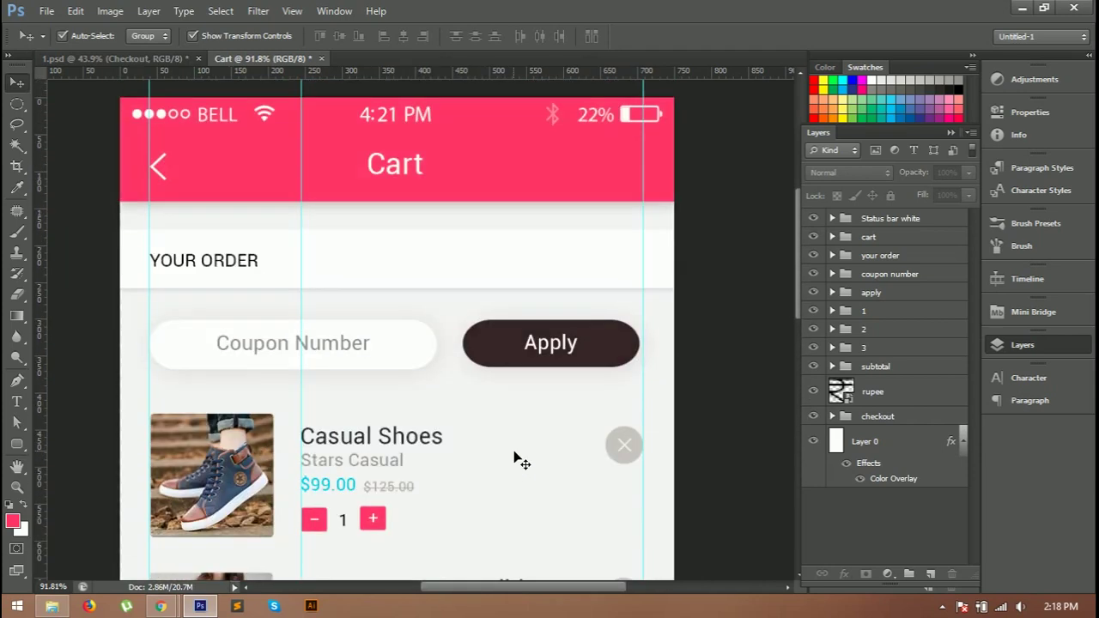
pyautogui.scroll(1, 521, 461)
pyautogui.scroll(-3, 520, 460)
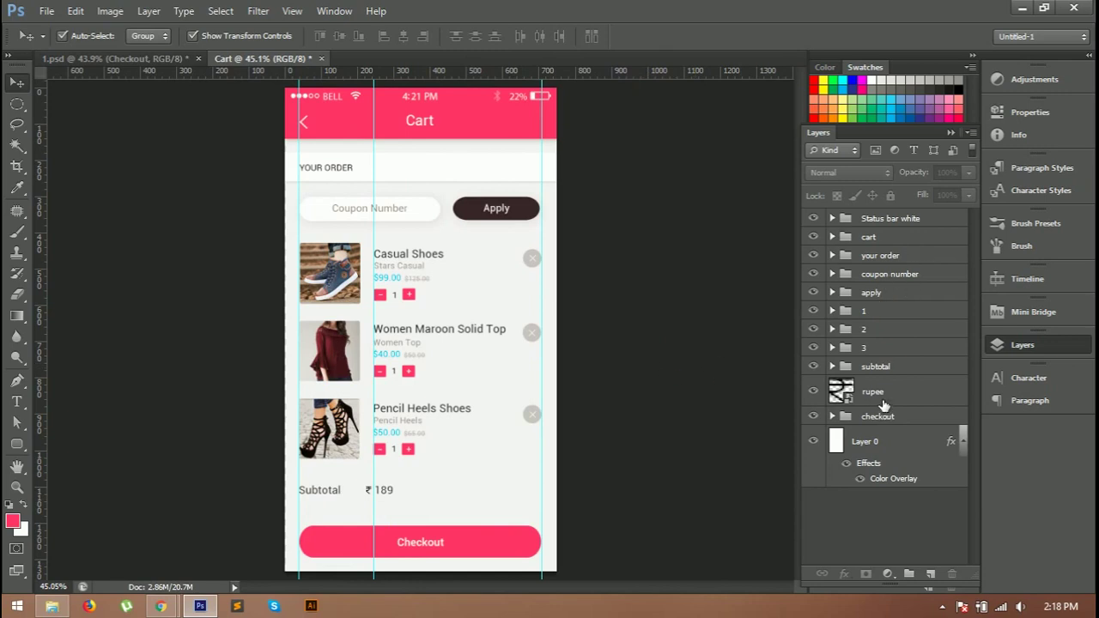
pyautogui.moveTo(885, 400); pyautogui.dragTo(896, 376)
pyautogui.click(685, 410)
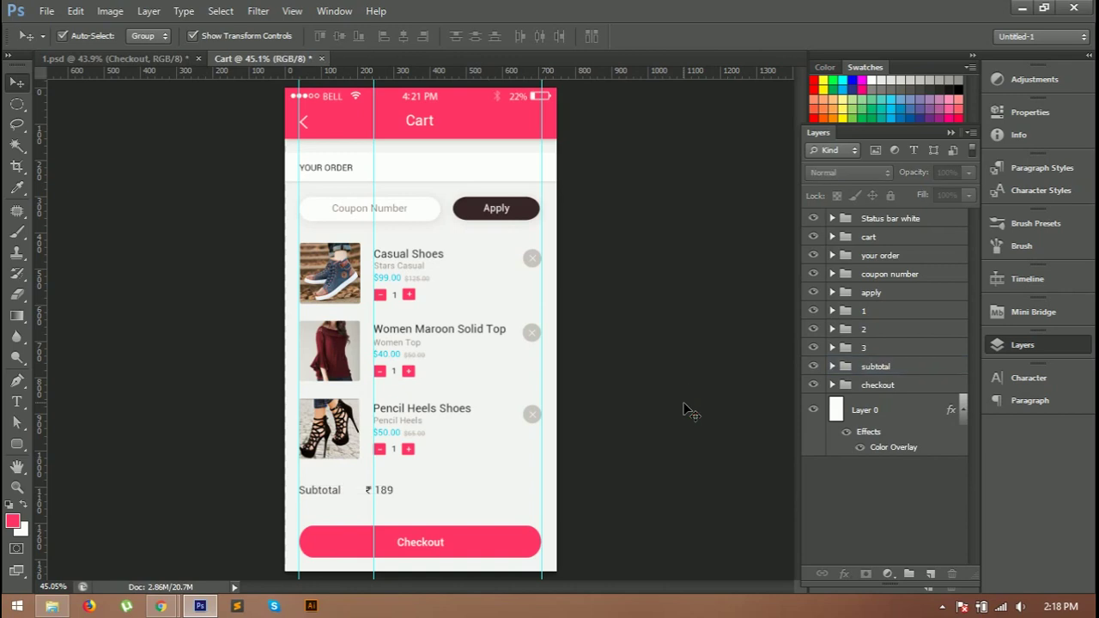